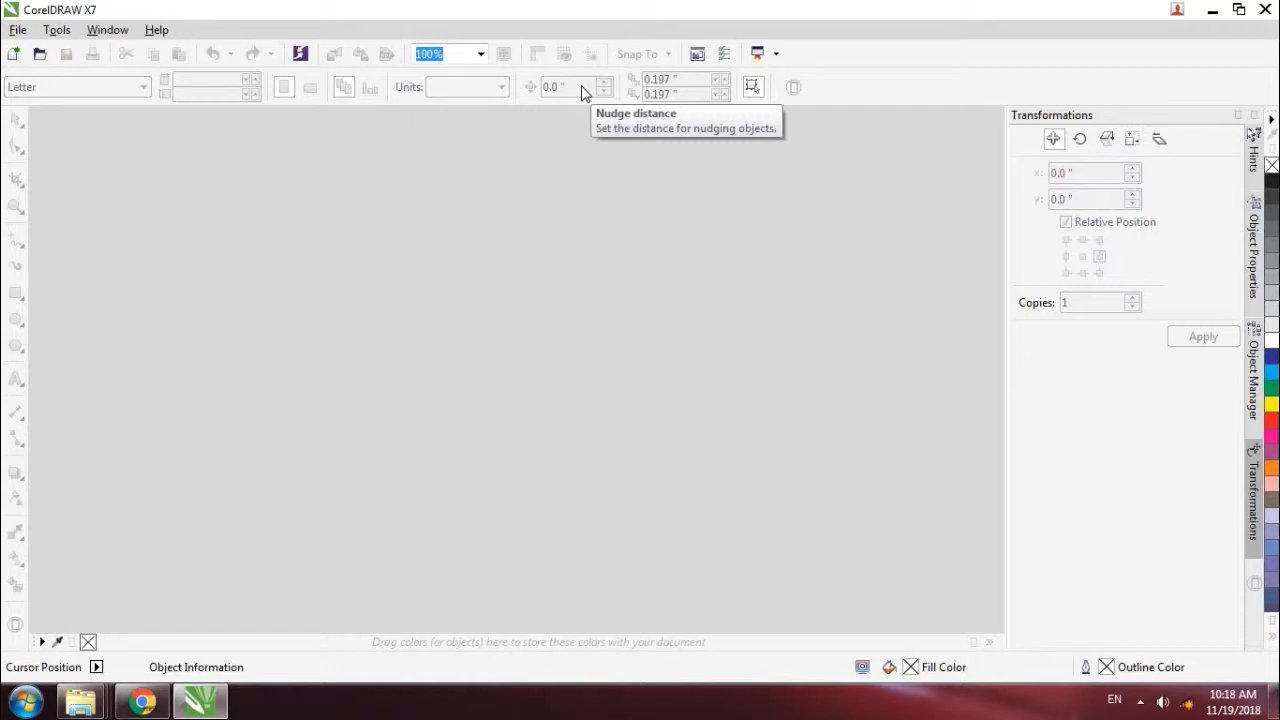
- Create a new Letter-size document and set its units to centimeters
key(ctrl+n)
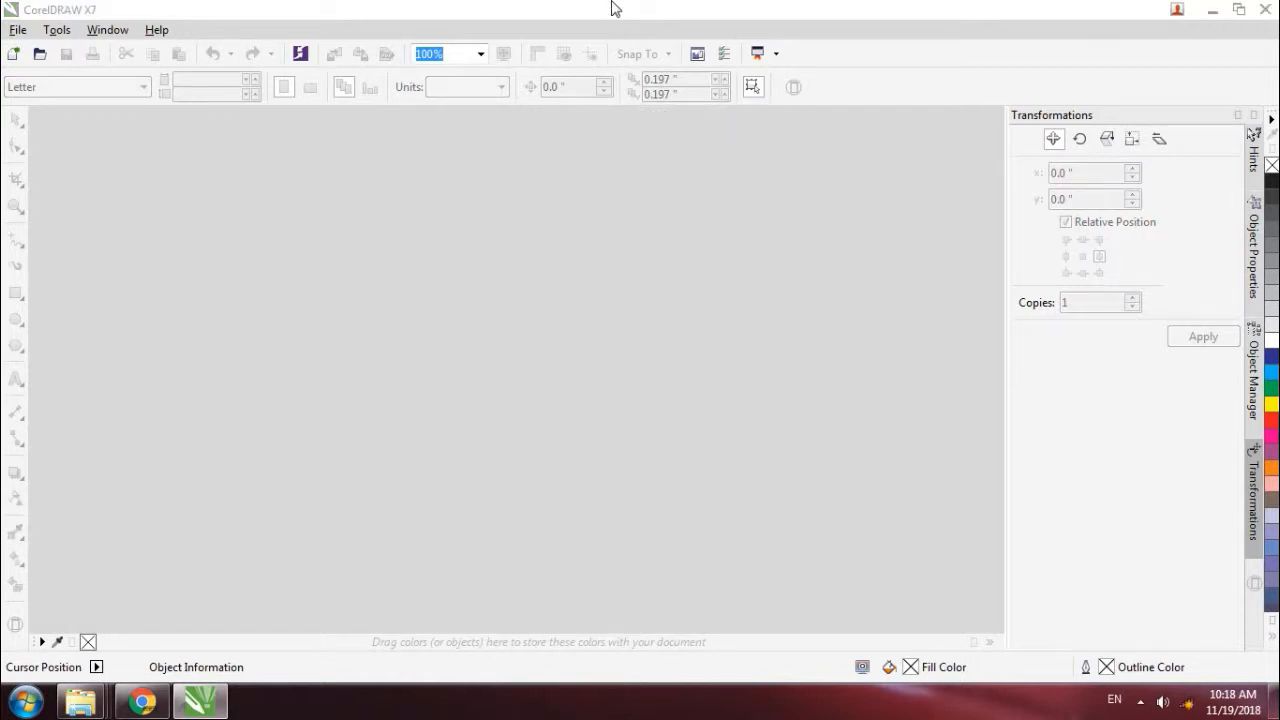
click(612, 537)
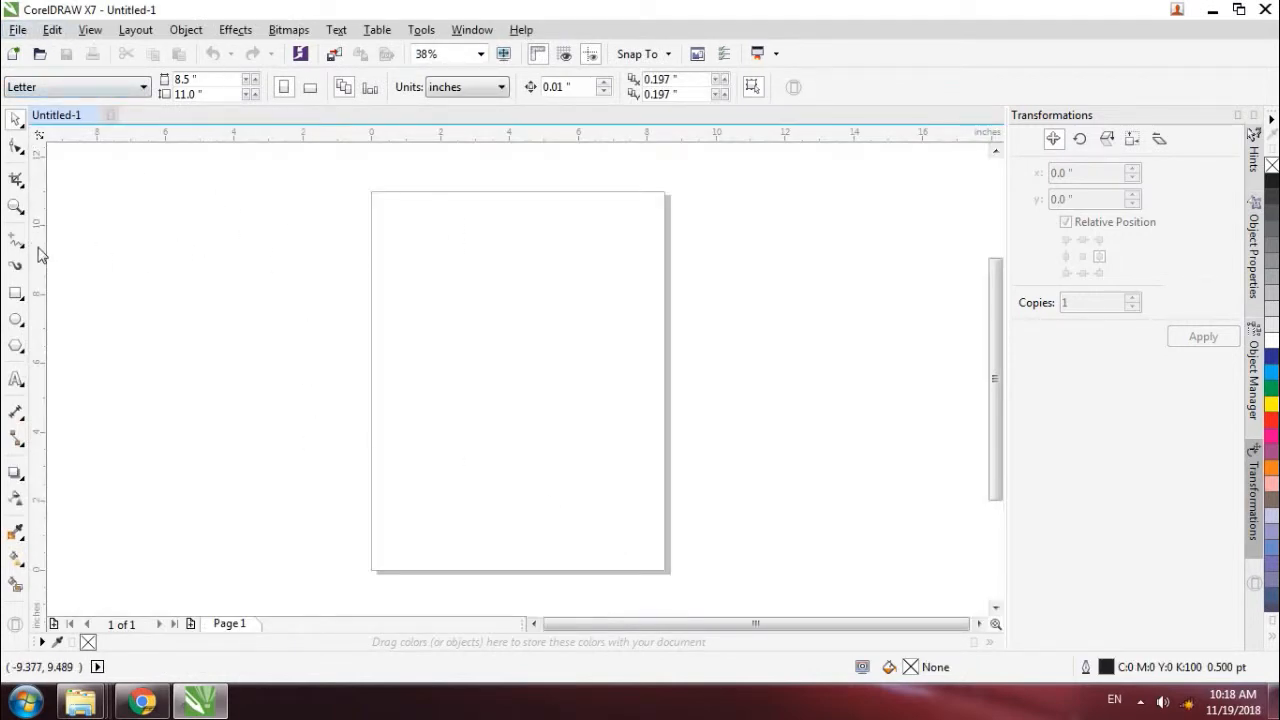
click(447, 87)
click(465, 266)
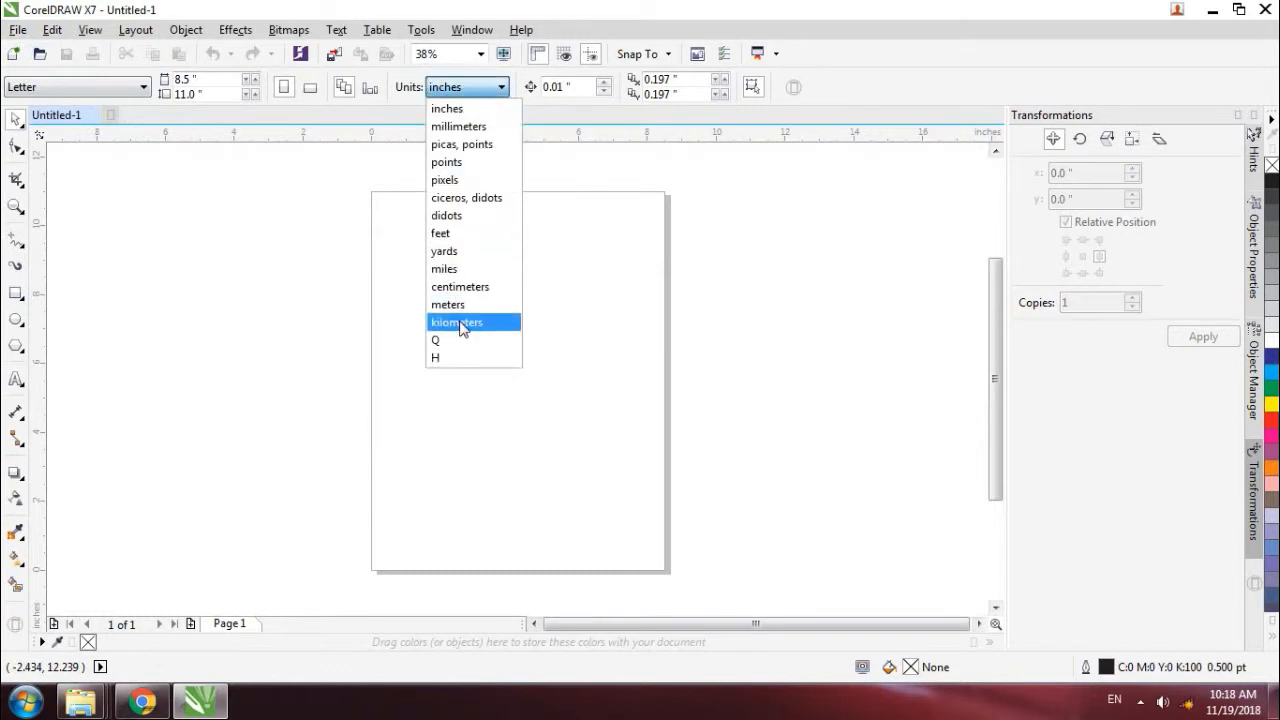
- Draw a rectangle about 11 cm wide and 7.7 cm high on the empty area beside the page
click(16, 293)
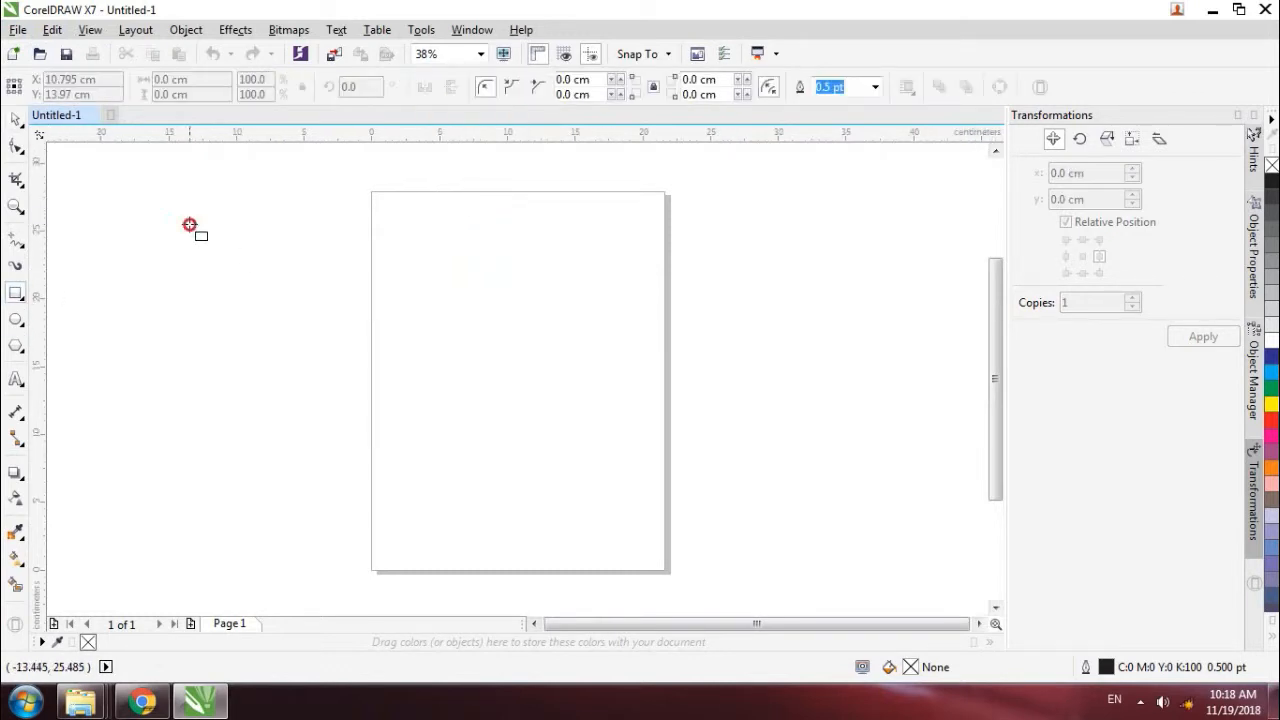
drag(189, 229, 339, 334)
click(18, 119)
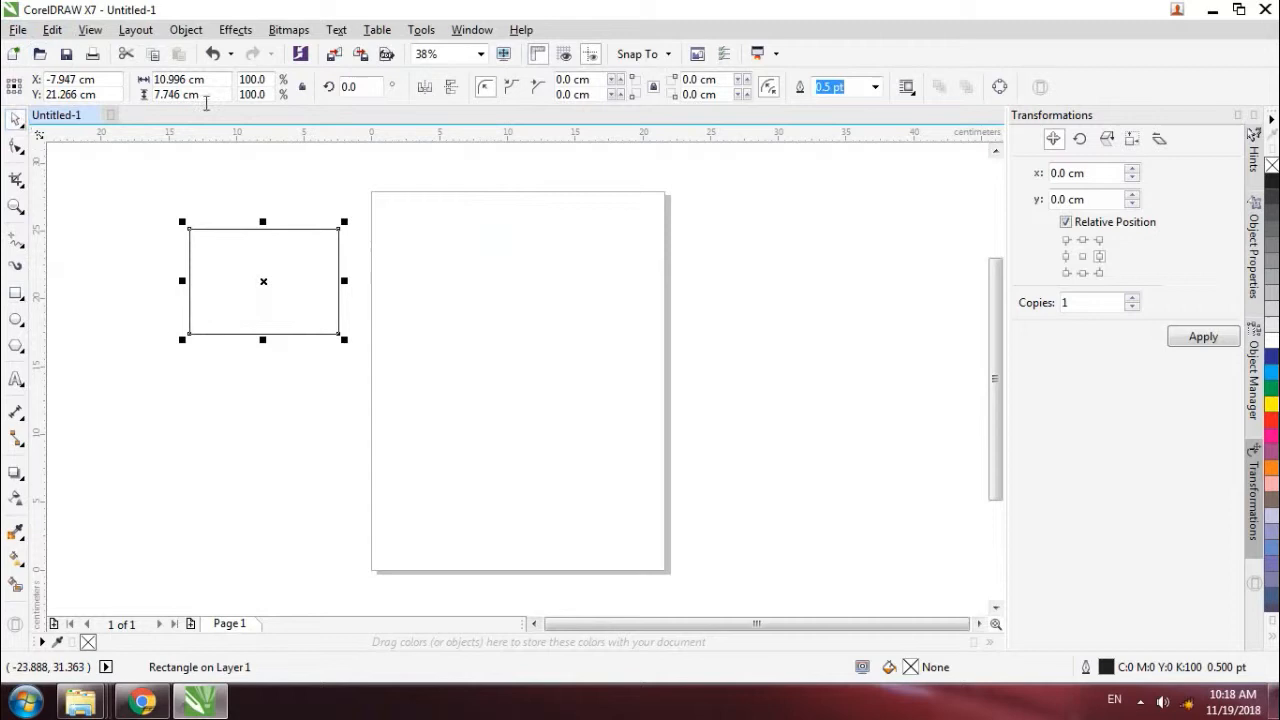
- Resize the rectangle to 6 cm wide and 4 cm high
click(210, 79)
text(6)
key(Tab)
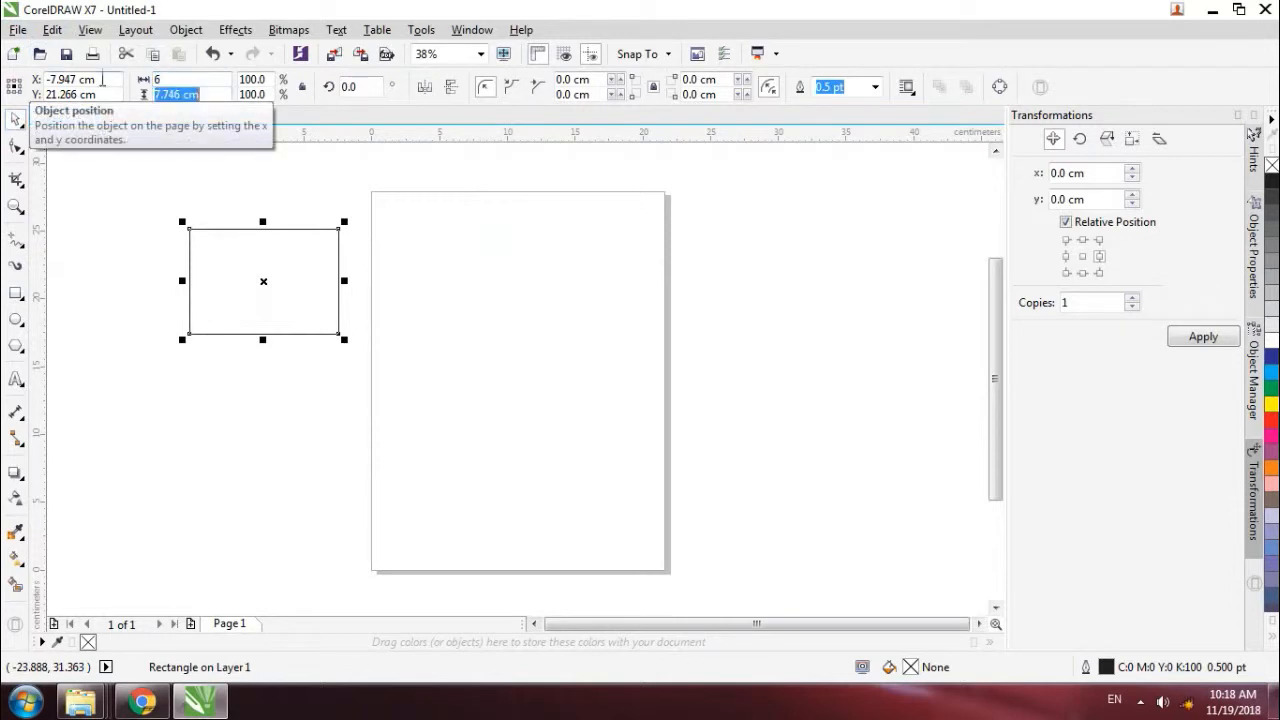
text(4)
key(Return)
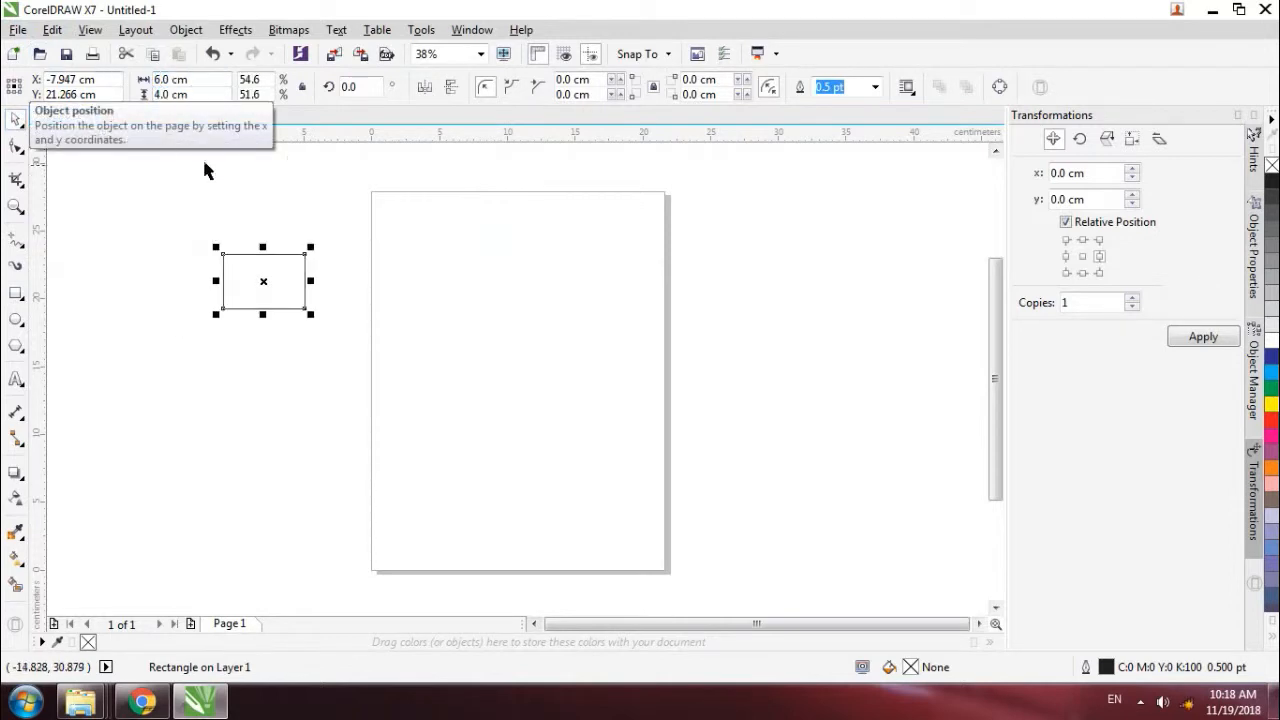
- Add the couple's first names joined by "&" as 6 pt Arial artistic text in the upper part of the rectangle
click(480, 54)
click(440, 86)
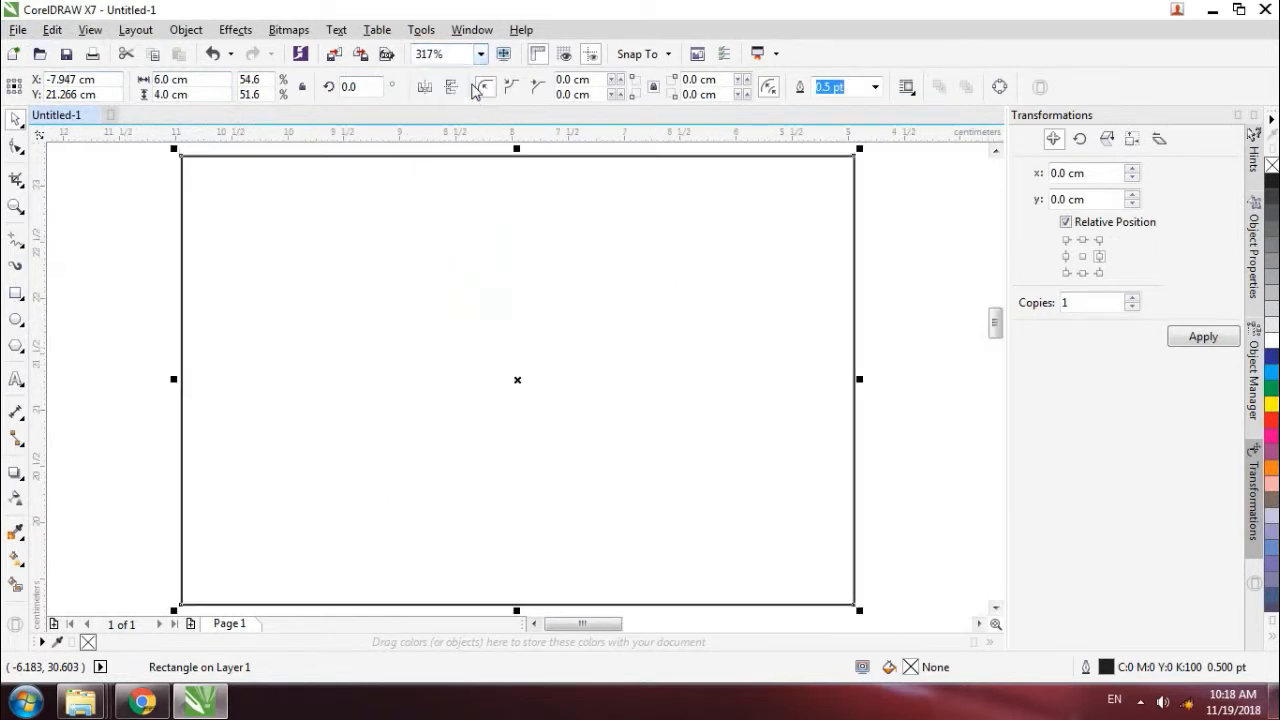
click(122, 213)
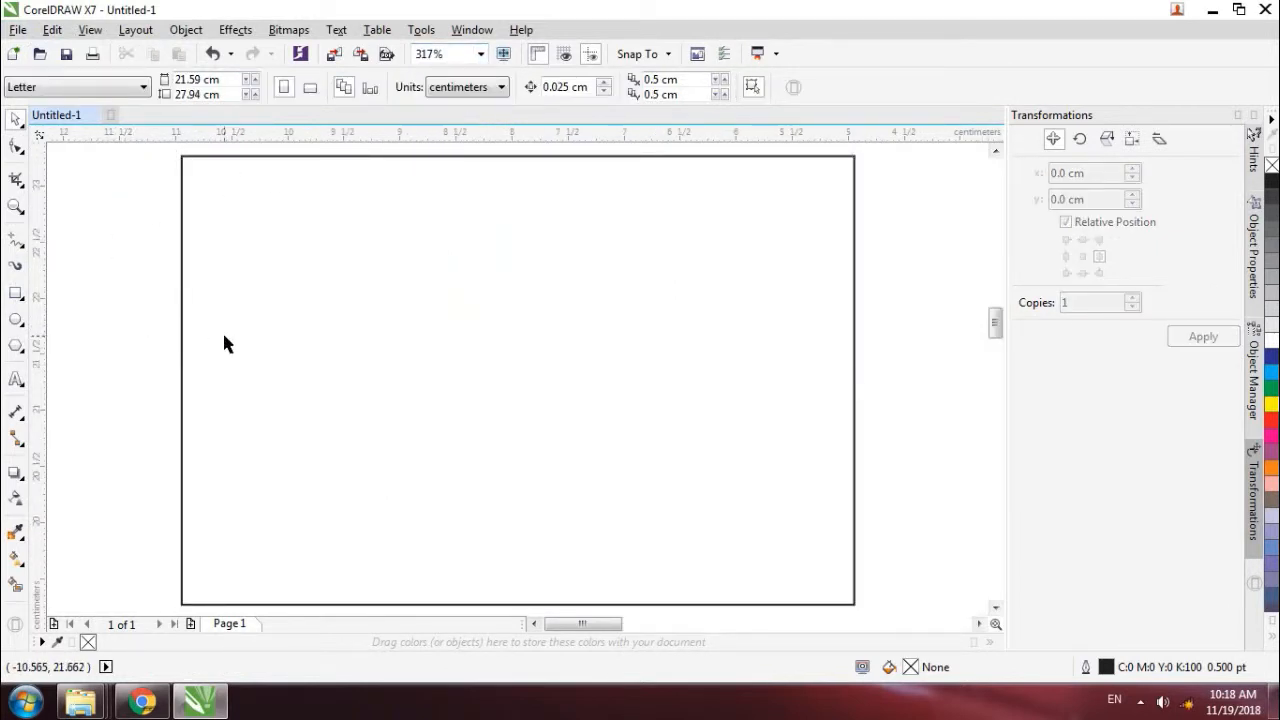
click(182, 342)
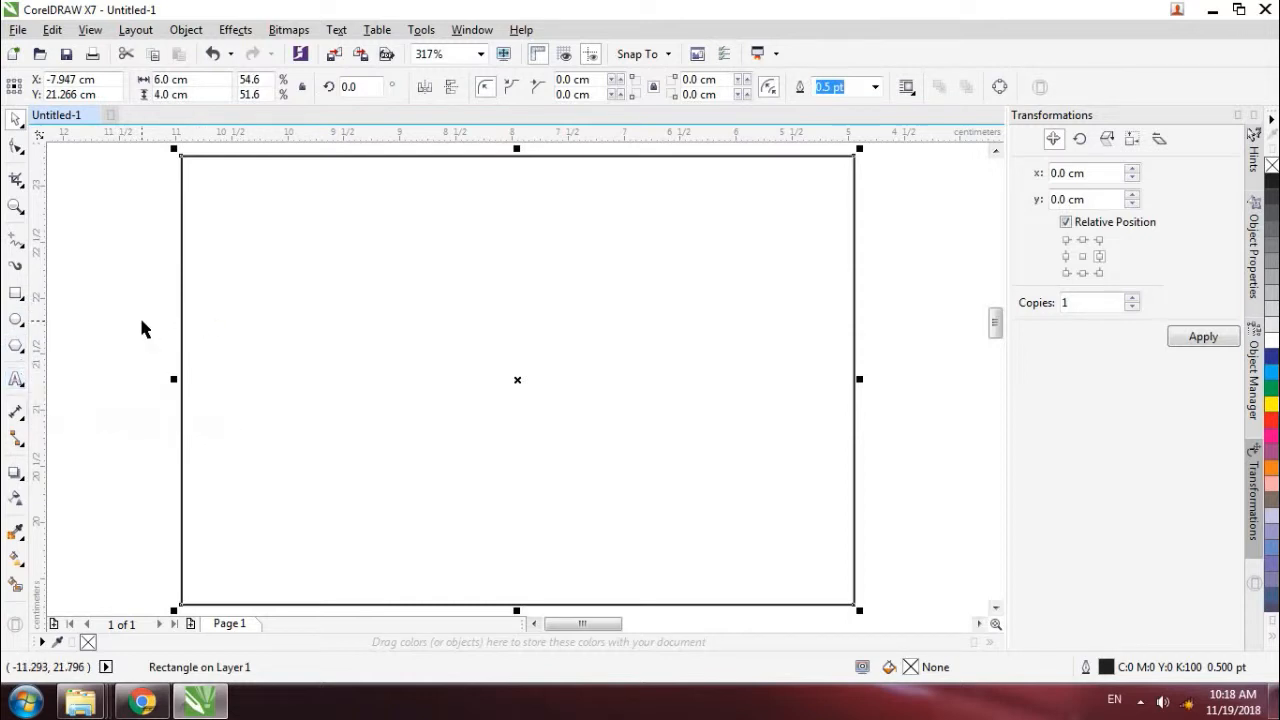
click(16, 379)
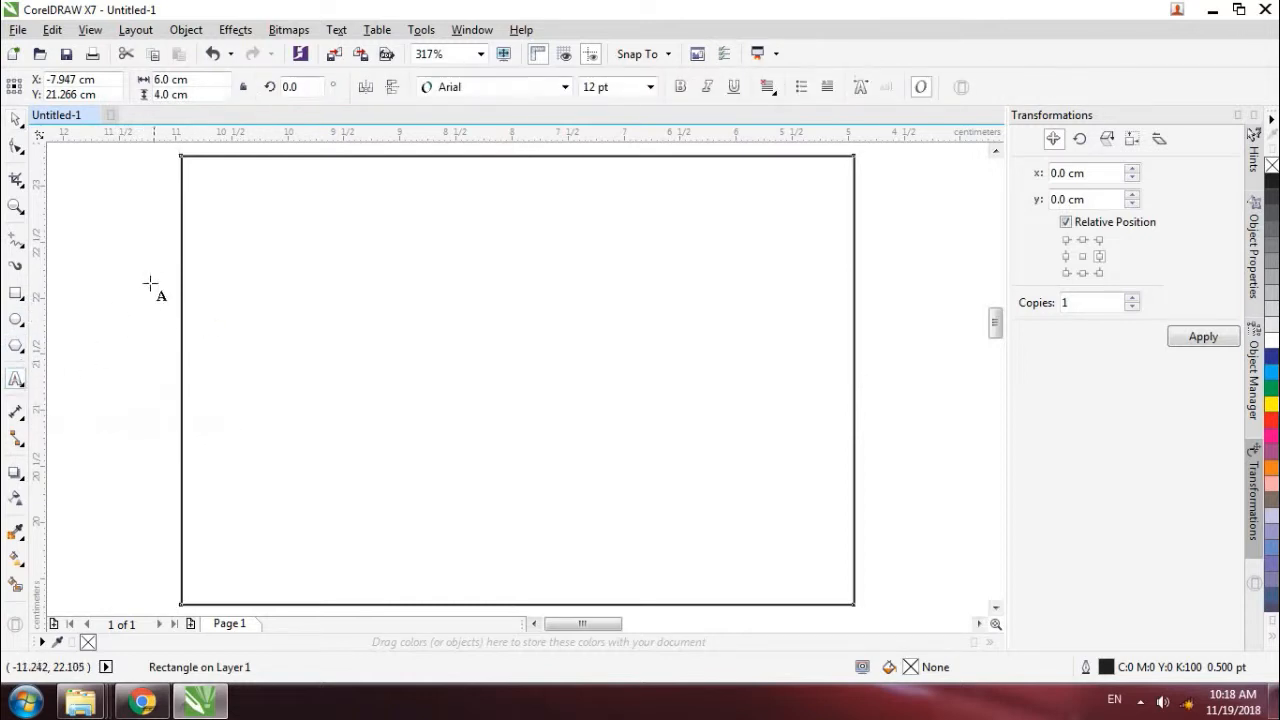
click(226, 252)
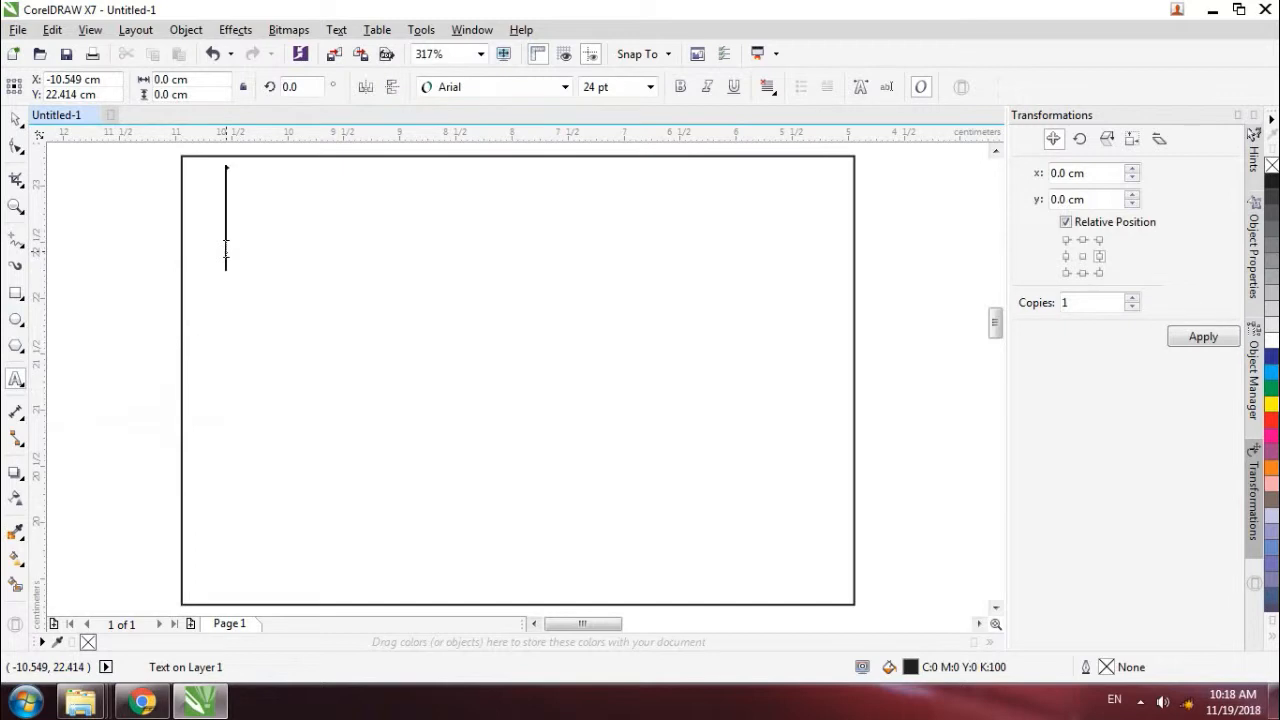
click(650, 87)
click(643, 112)
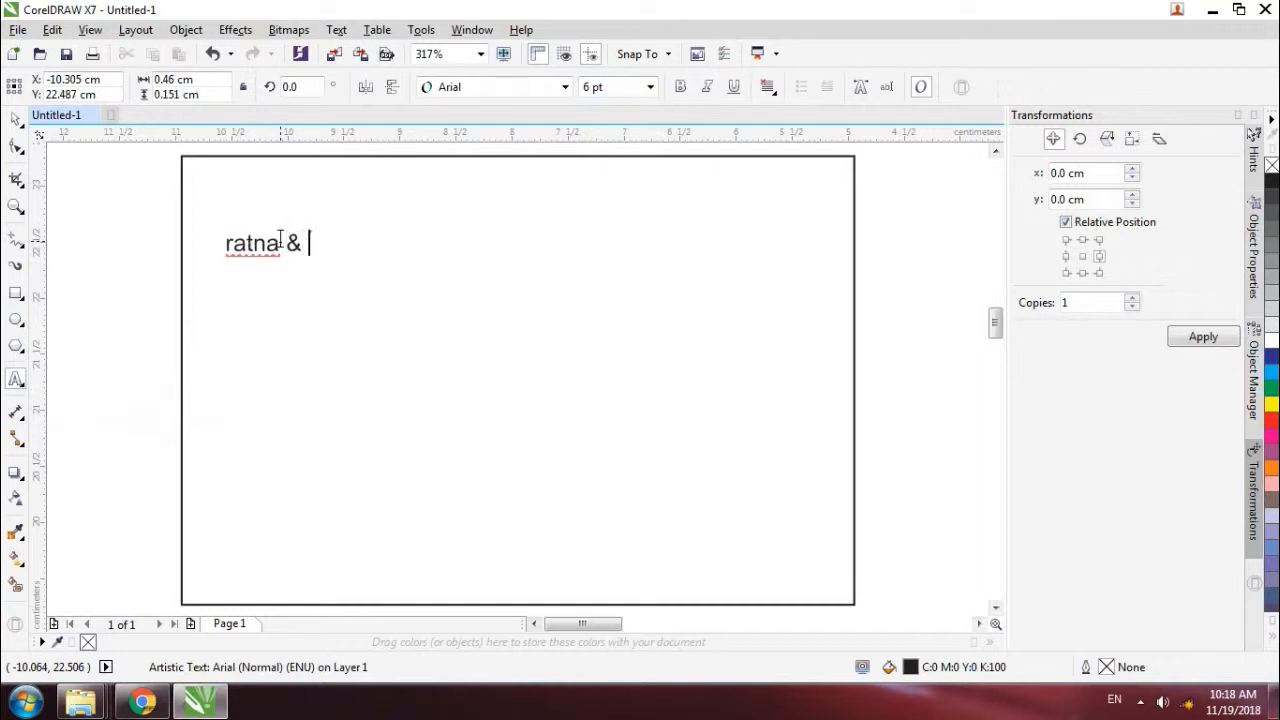
click(16, 118)
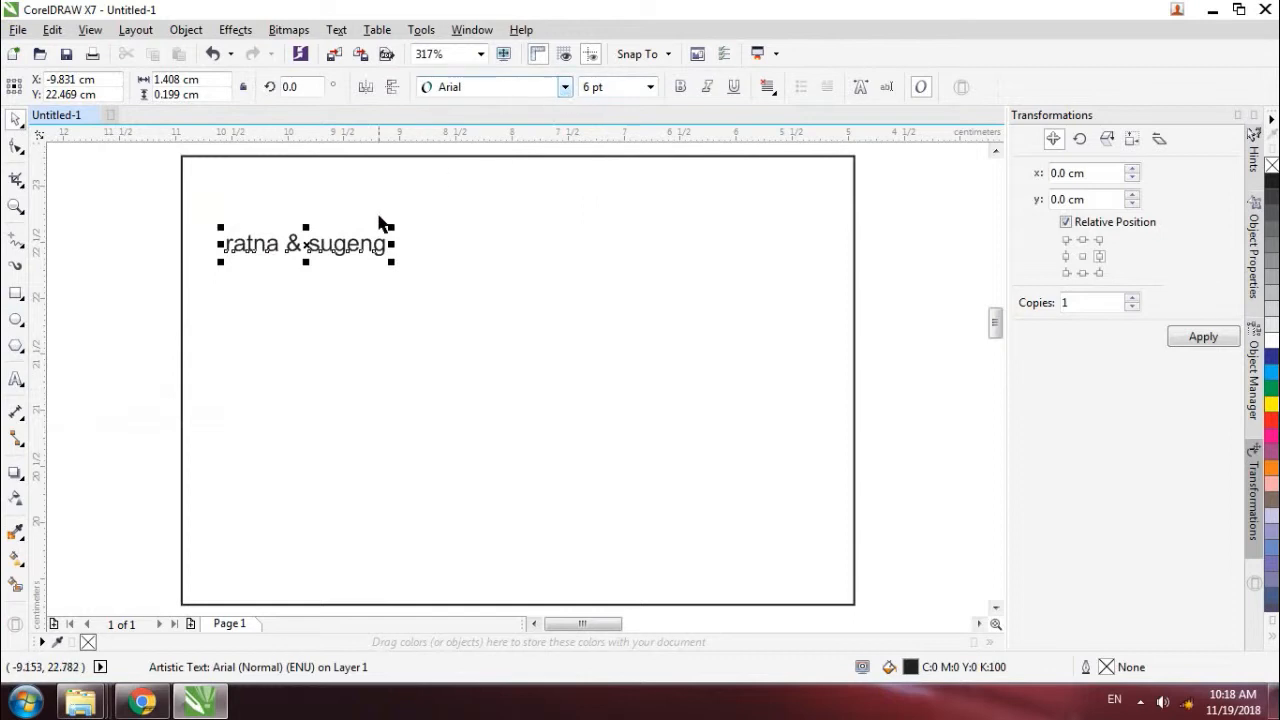
- Change the case of the couple's names text to Title Case
double_click(366, 244)
key(ctrl+a)
key(shift+F3)
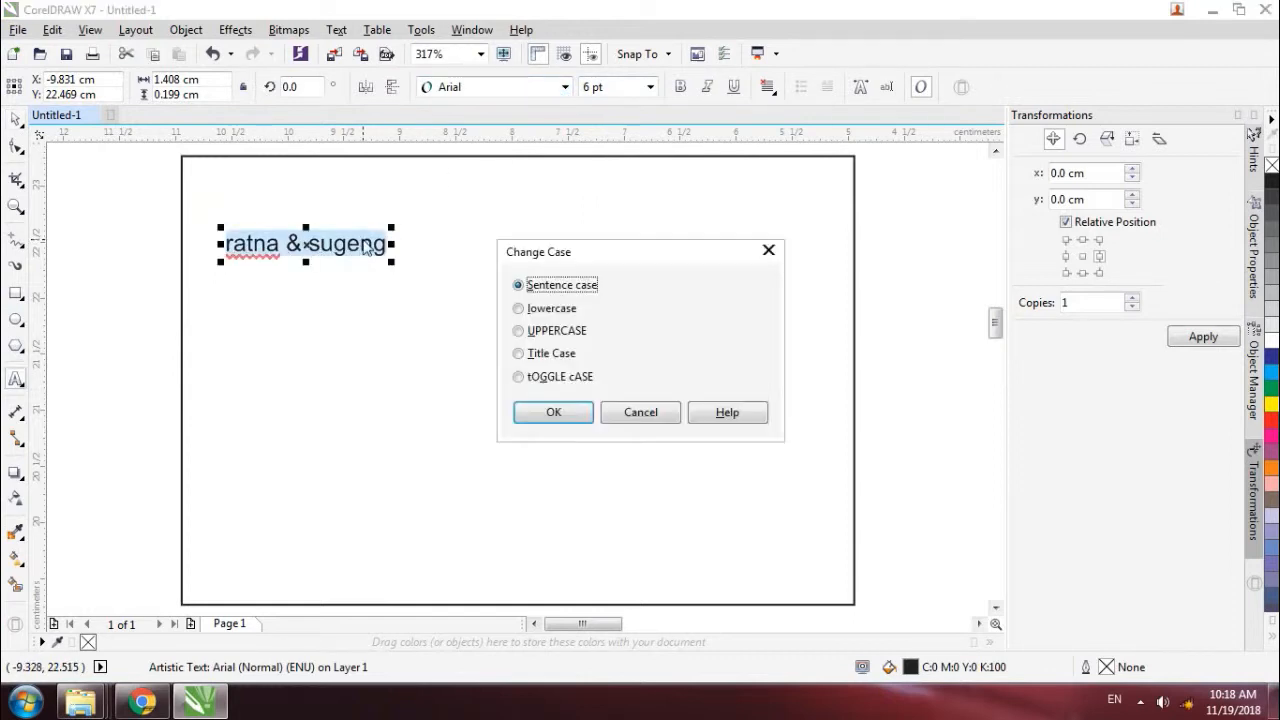
click(545, 353)
click(553, 412)
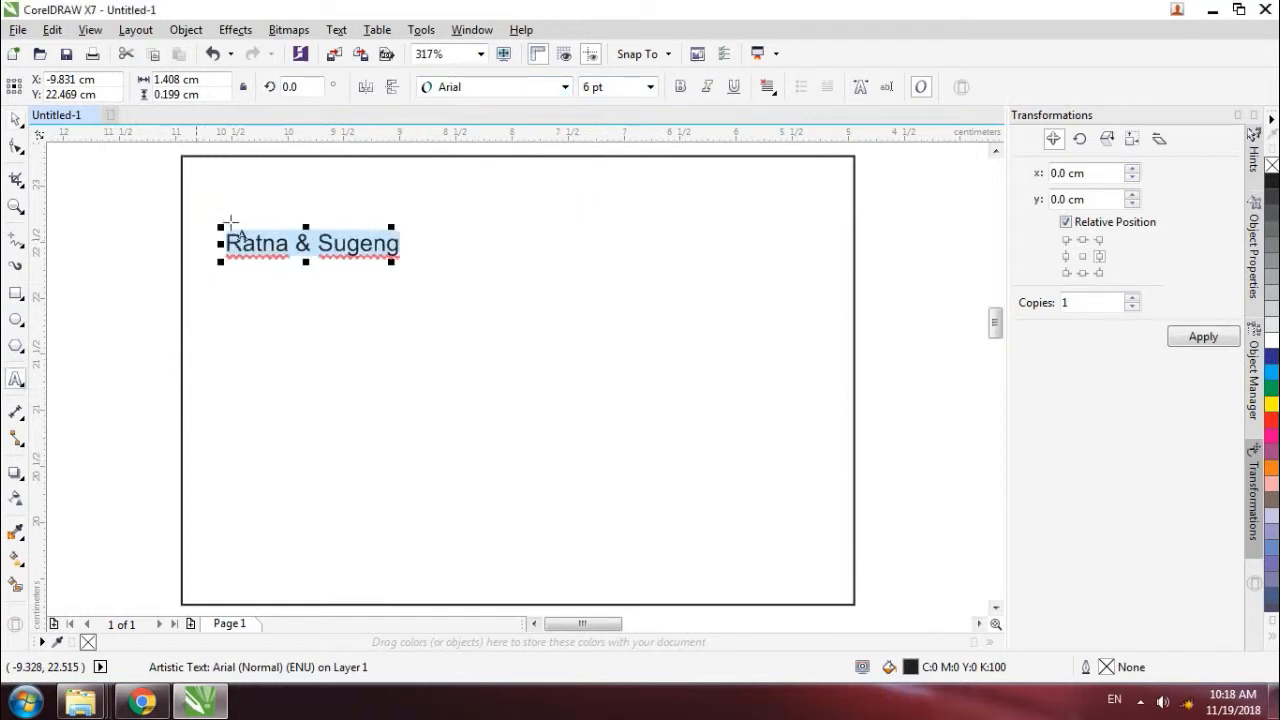
click(16, 118)
click(565, 87)
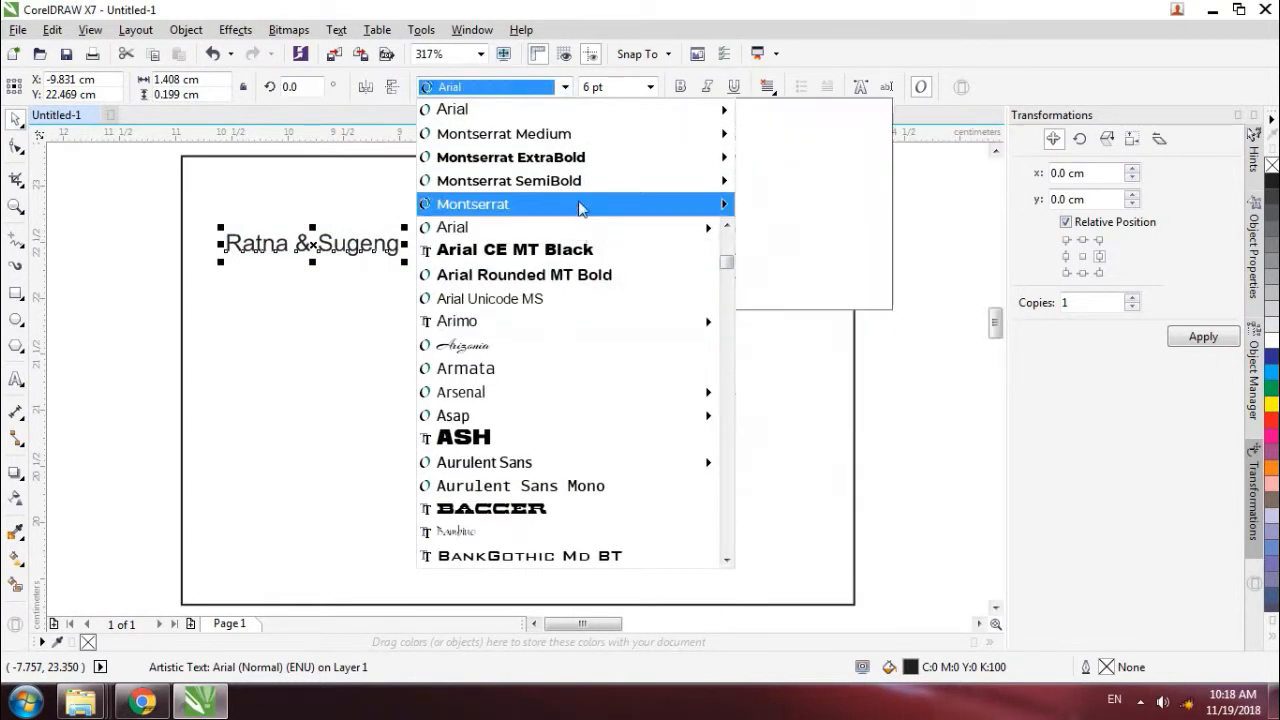
click(349, 303)
- Duplicate the names text twice, stepping each copy diagonally below the previous one
click(390, 248)
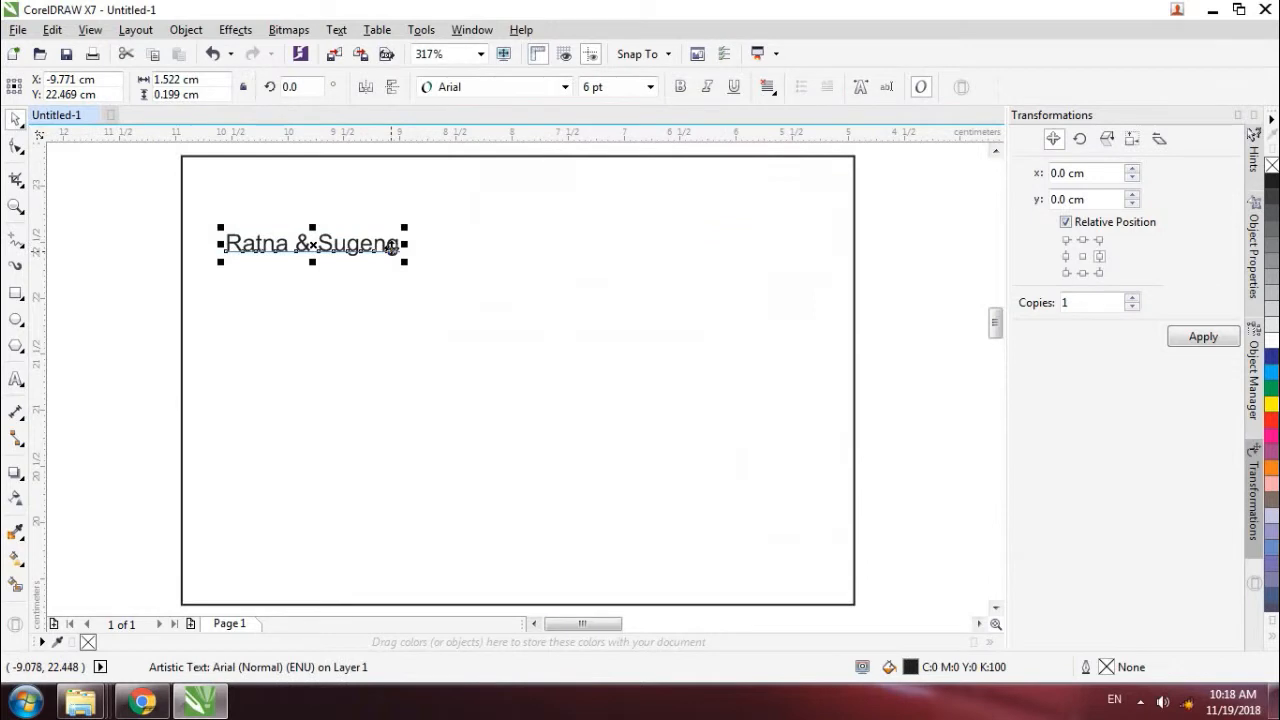
drag(390, 248, 445, 282)
key(ctrl+r)
- Replace the text of the lowest copy with "15 Desember 2018"
double_click(431, 310)
key(ctrl+a)
text(15)
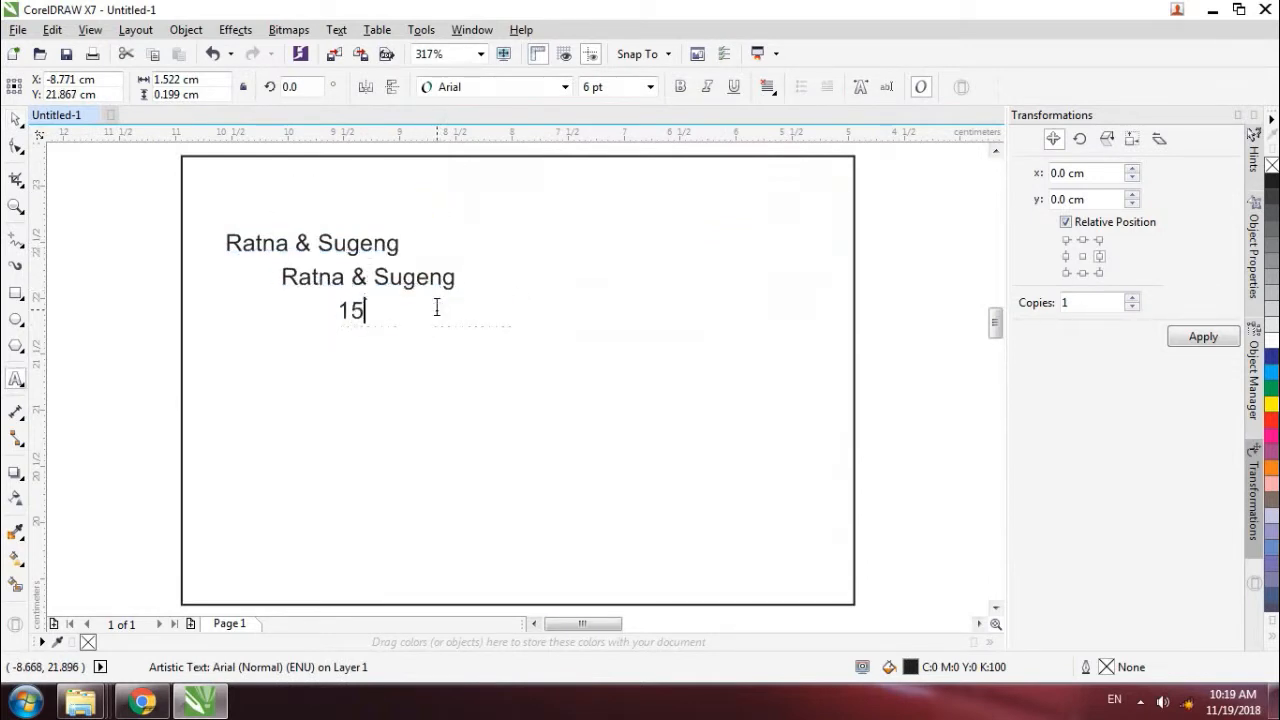
text( Desember)
key(Escape)
text(20)
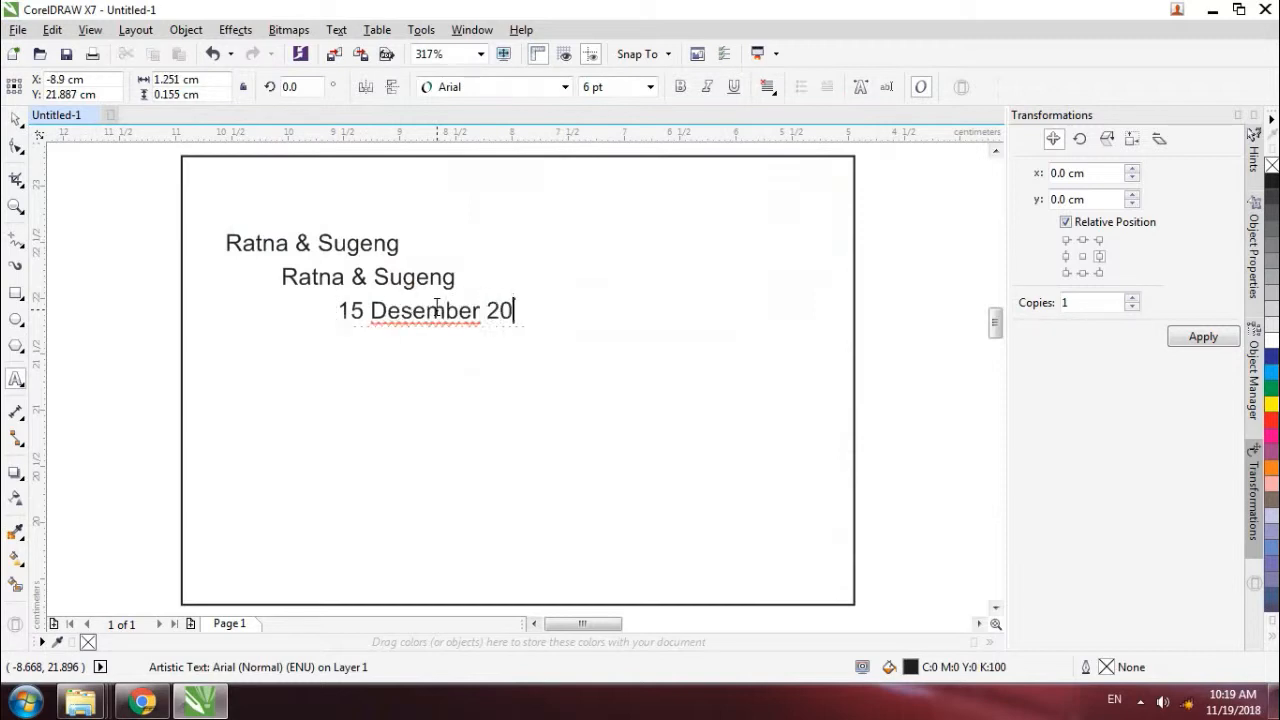
key(Escape)
- Replace the text of the middle copy with "Terima kasih atas kedatangan dan doa restunya"
click(412, 276)
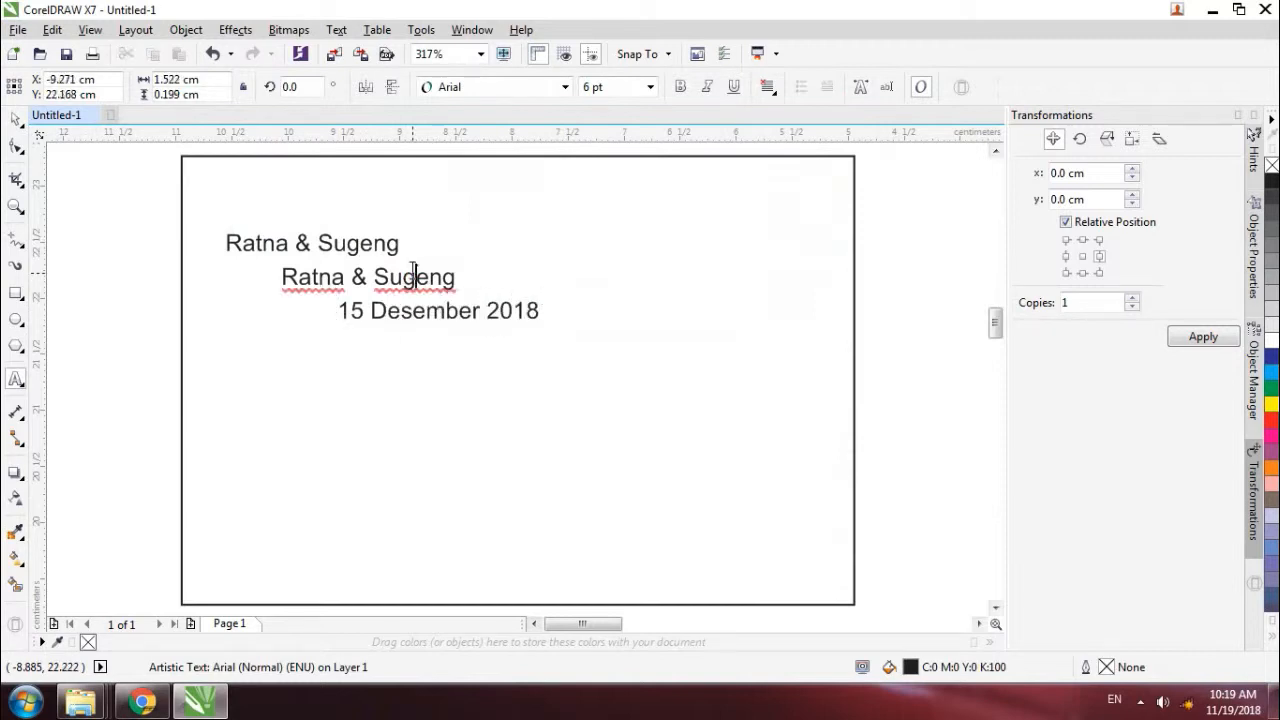
key(ctrl+a)
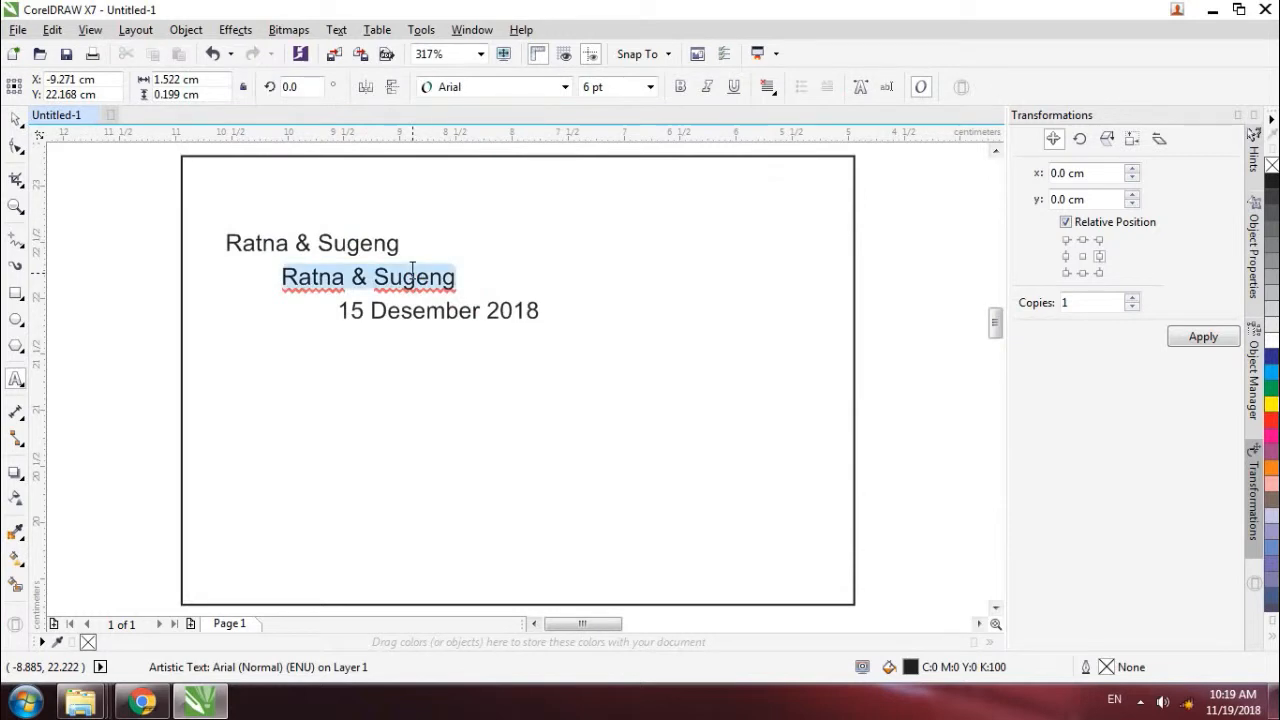
text(Terima kasi)
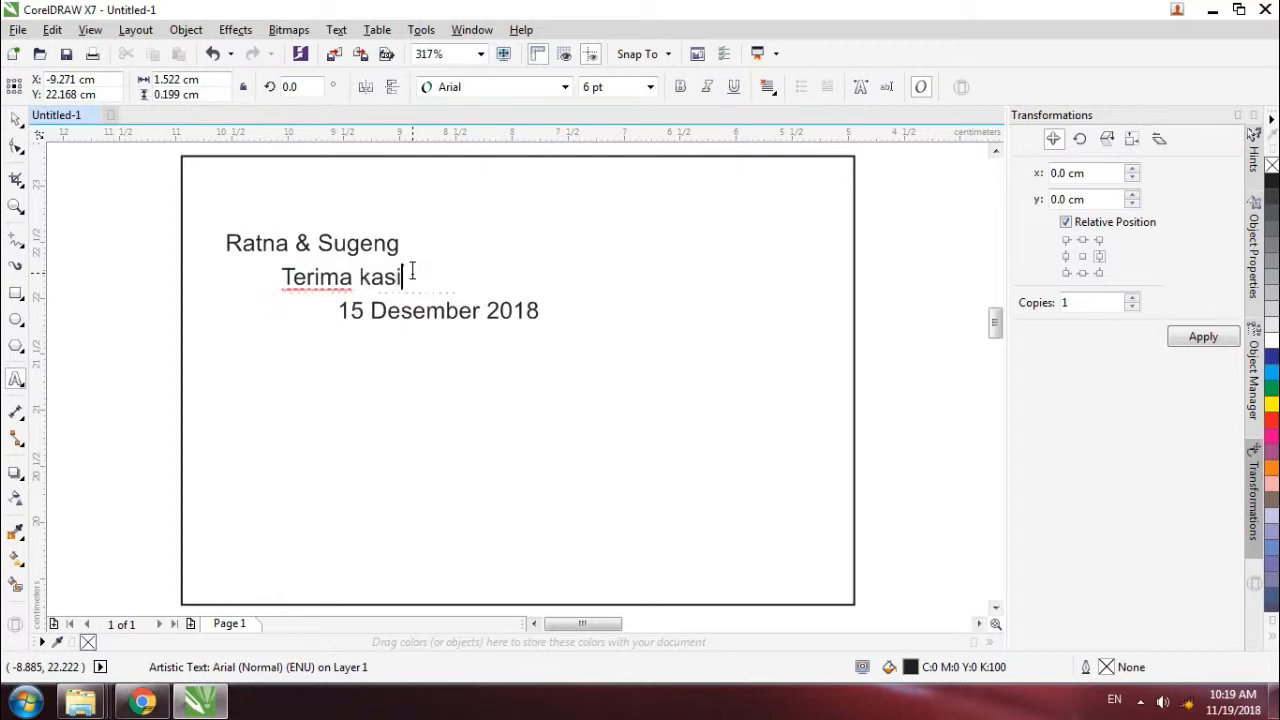
text(h atas d)
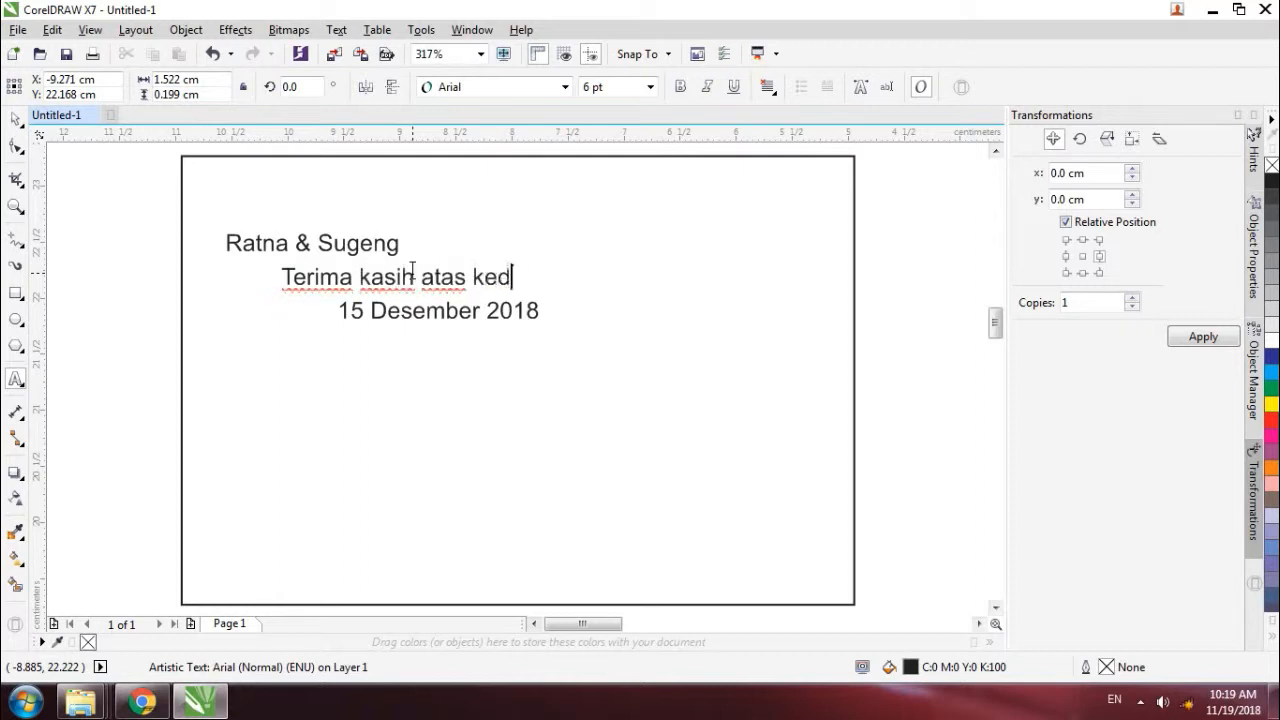
text(edatangan dan doa restunya)
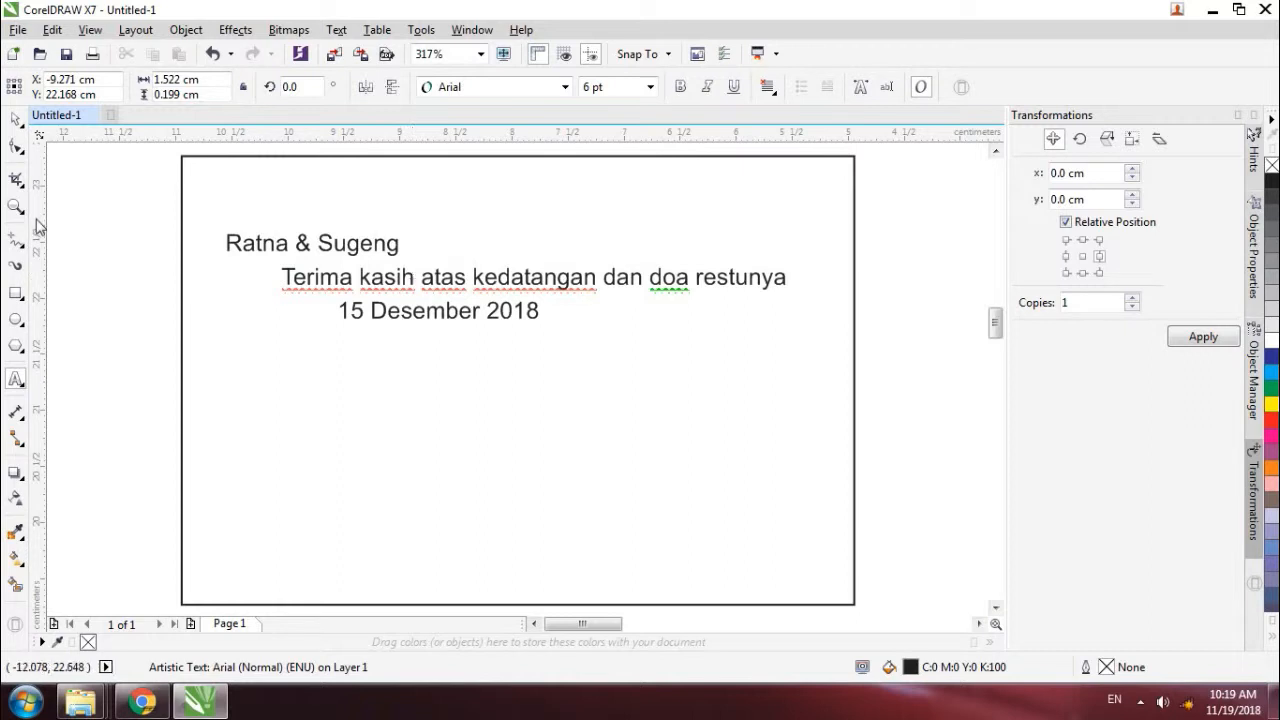
- Change the case of the thank-you line to Title Case
key(shift+Home)
key(shift+F3)
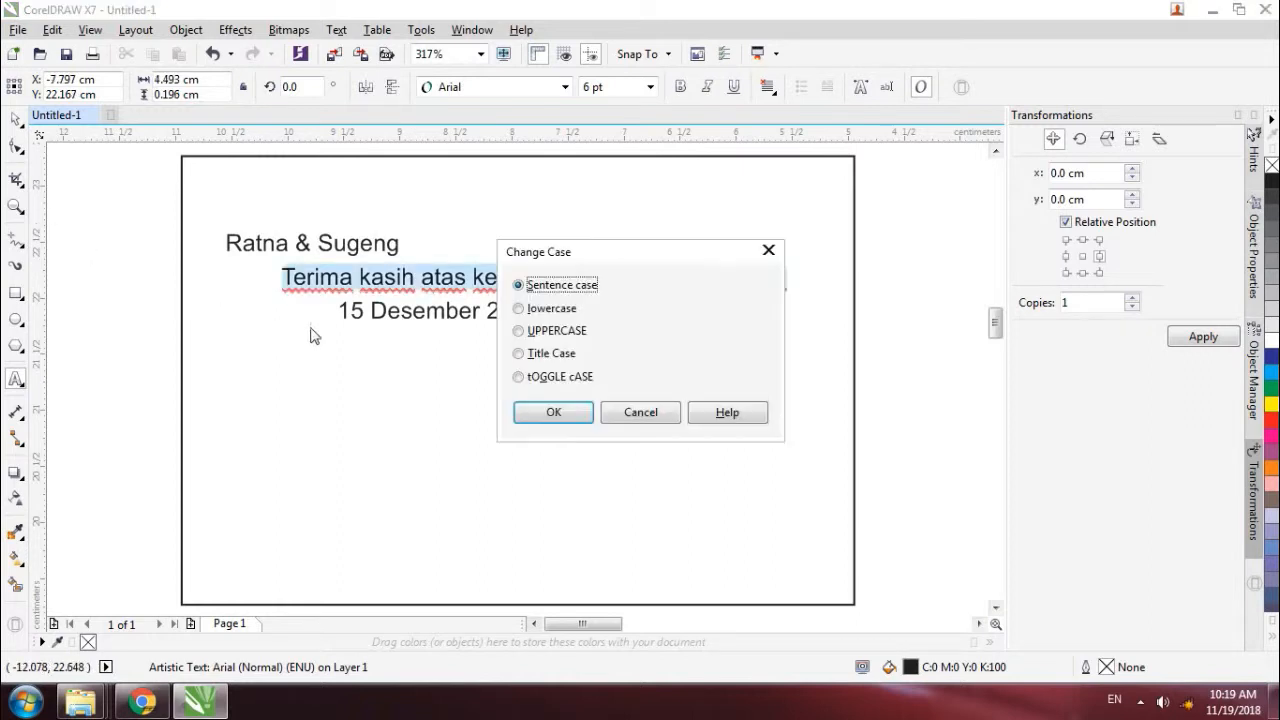
click(535, 353)
click(548, 412)
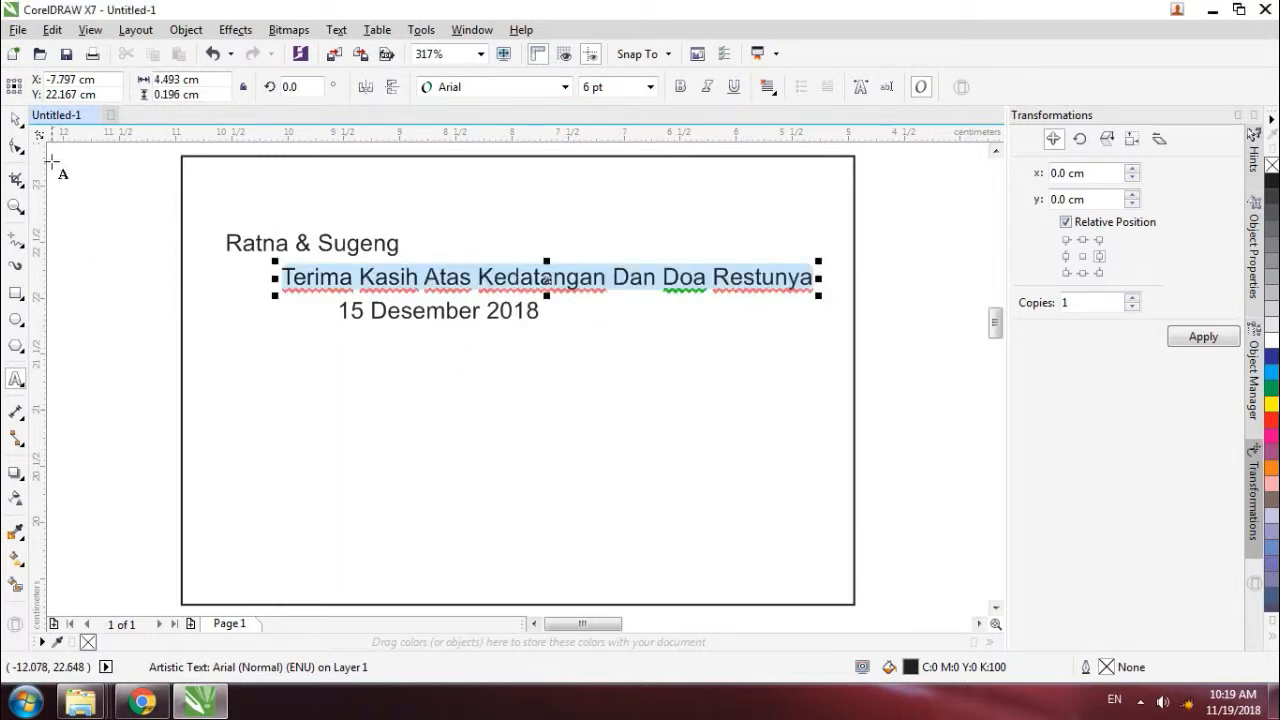
click(16, 118)
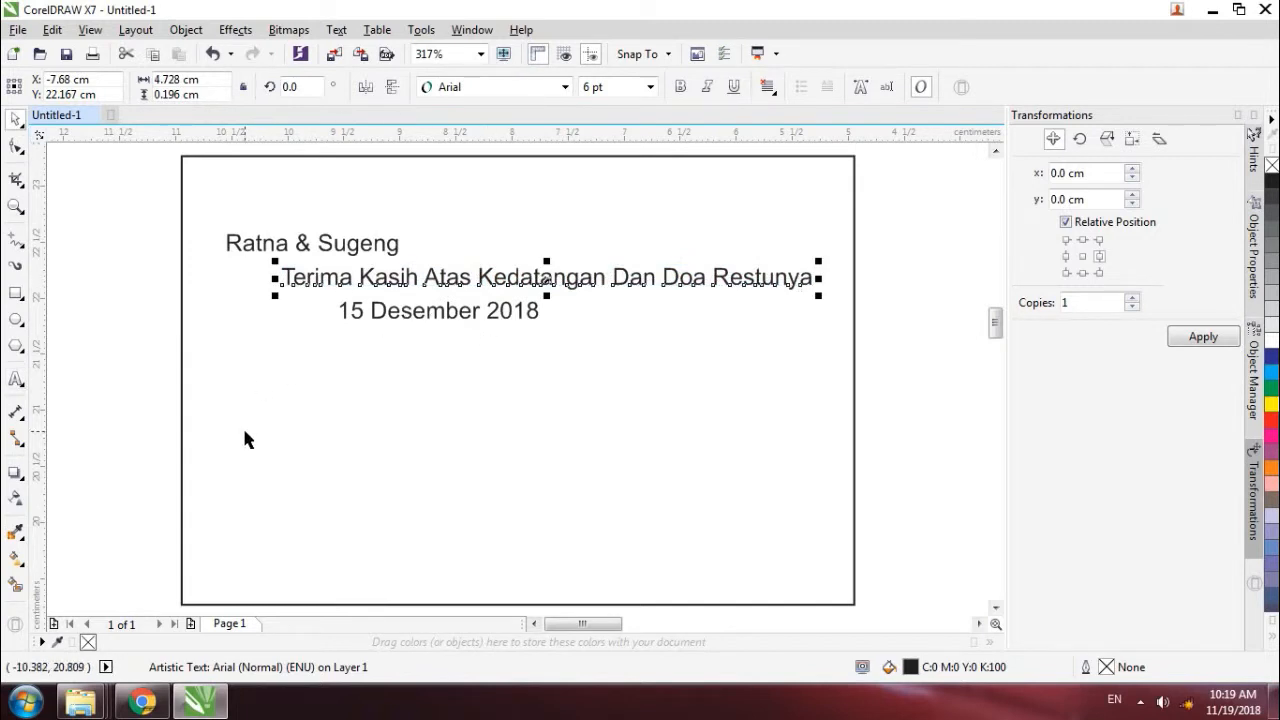
- Arrange the texts inside the rectangle with the thank-you line along the top, the names below the middle and the date along the bottom
click(391, 349)
click(411, 311)
drag(416, 320, 516, 567)
drag(469, 272, 470, 187)
drag(391, 246, 437, 423)
- Set the font of the thank-you line to Dynalight
click(537, 189)
click(566, 89)
scroll(555, 446, down, 15)
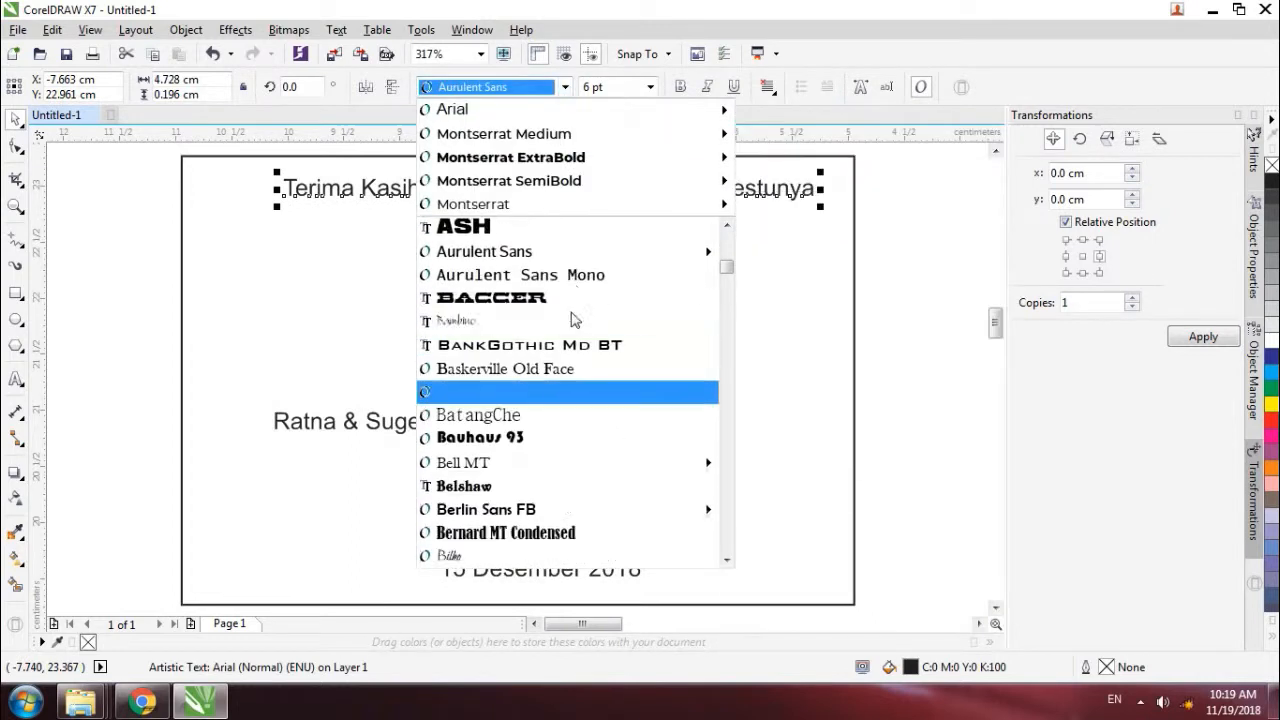
scroll(555, 446, down, 12)
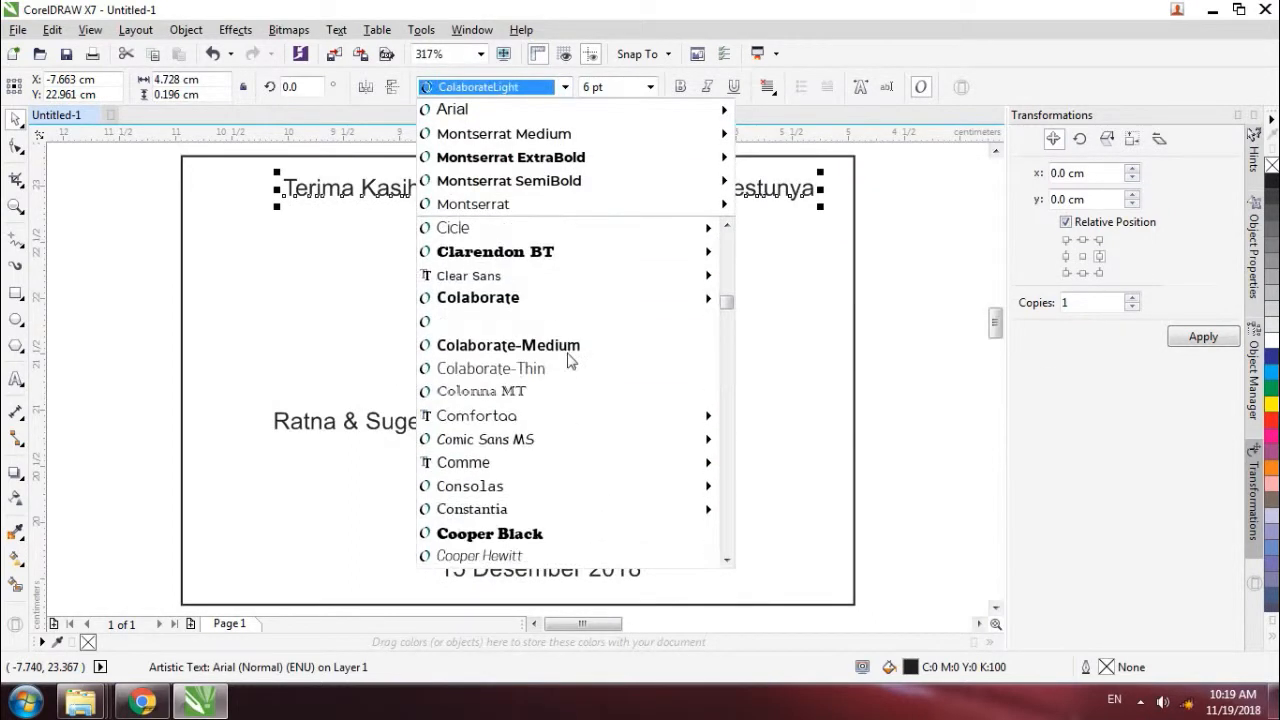
mouse_move(560, 385)
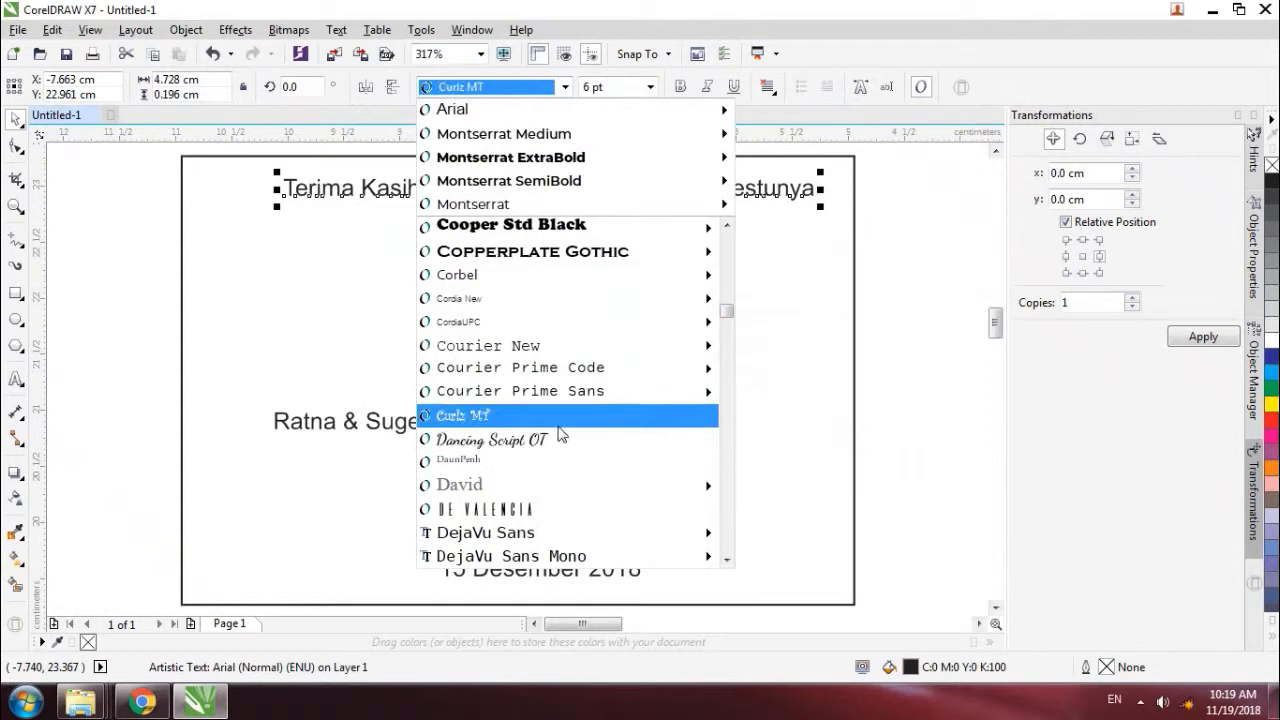
scroll(562, 450, down, 6)
scroll(564, 475, down, 5)
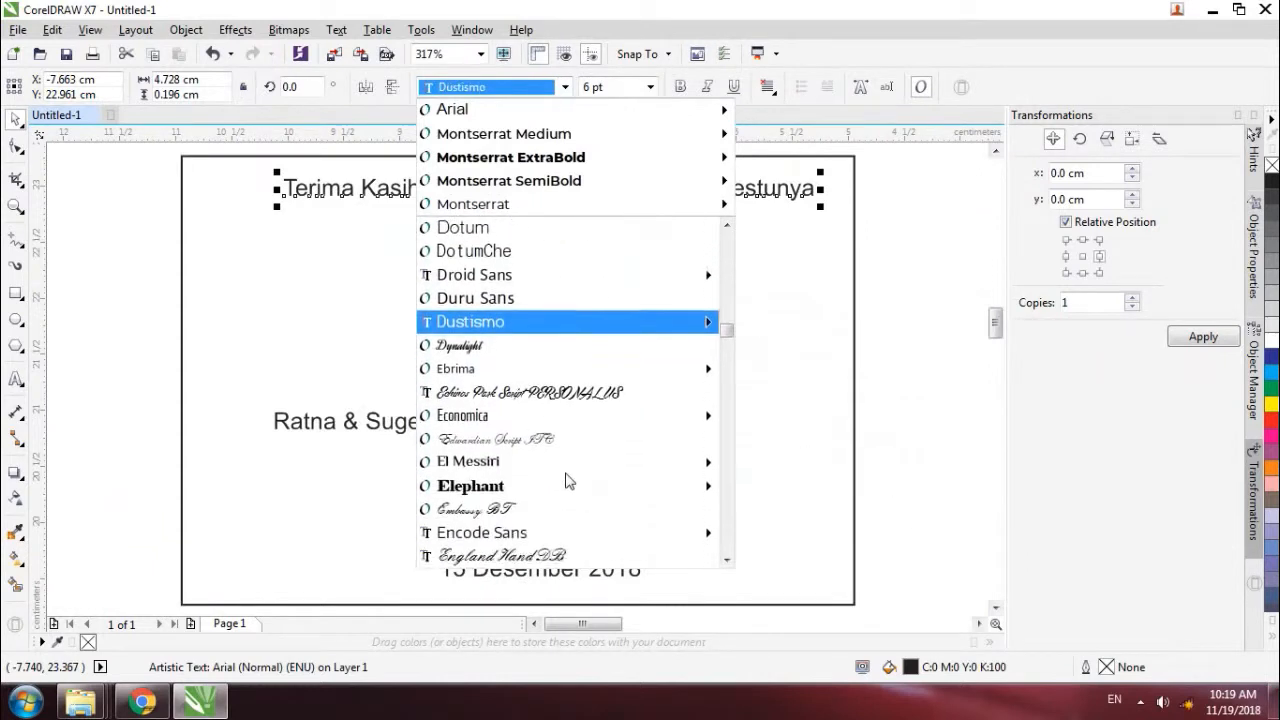
click(531, 277)
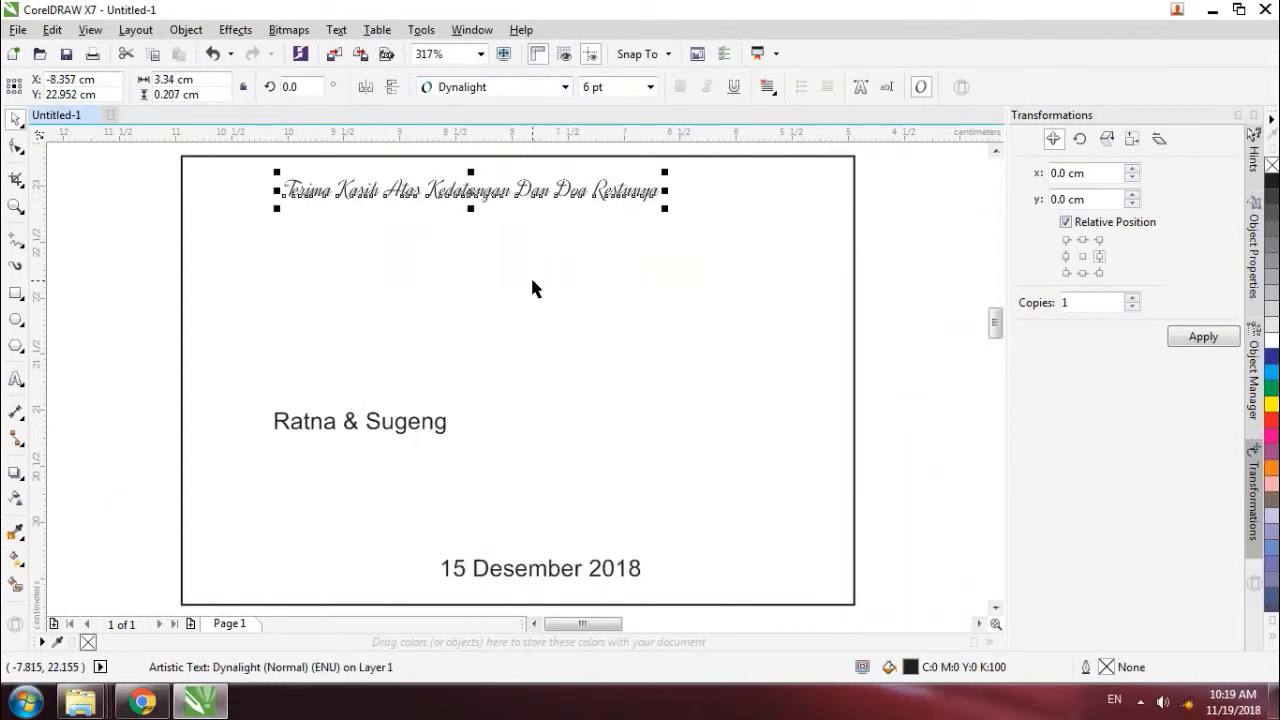
- Fill the thank-you line with C100 M100 Y100 K100 black and give it a 0.25 pt outline
click(1273, 638)
click(1256, 262)
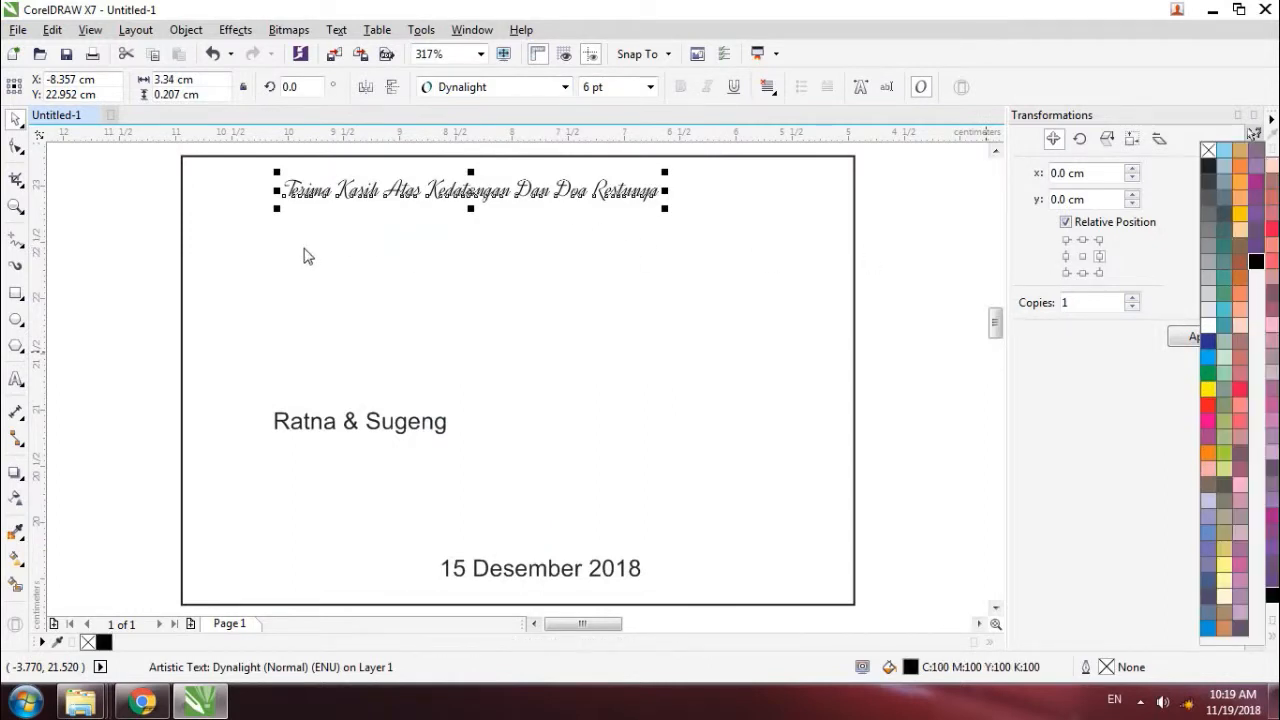
key(F12)
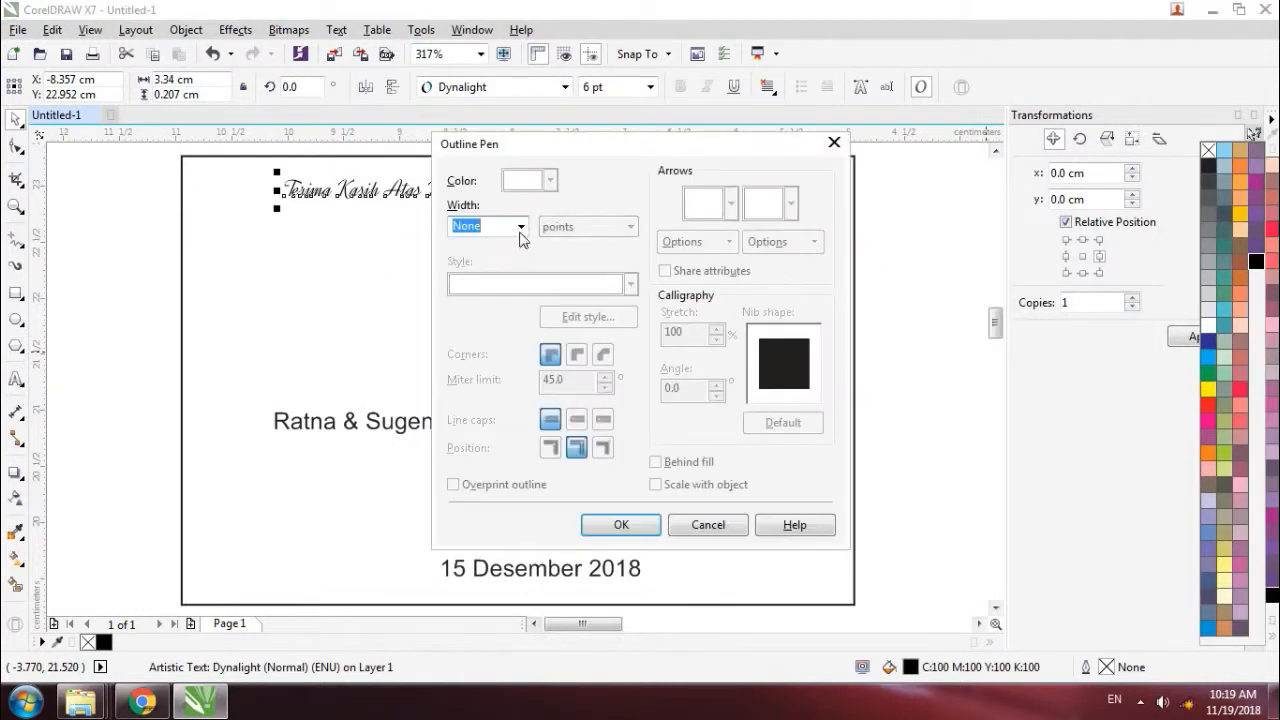
click(520, 227)
click(505, 276)
click(459, 226)
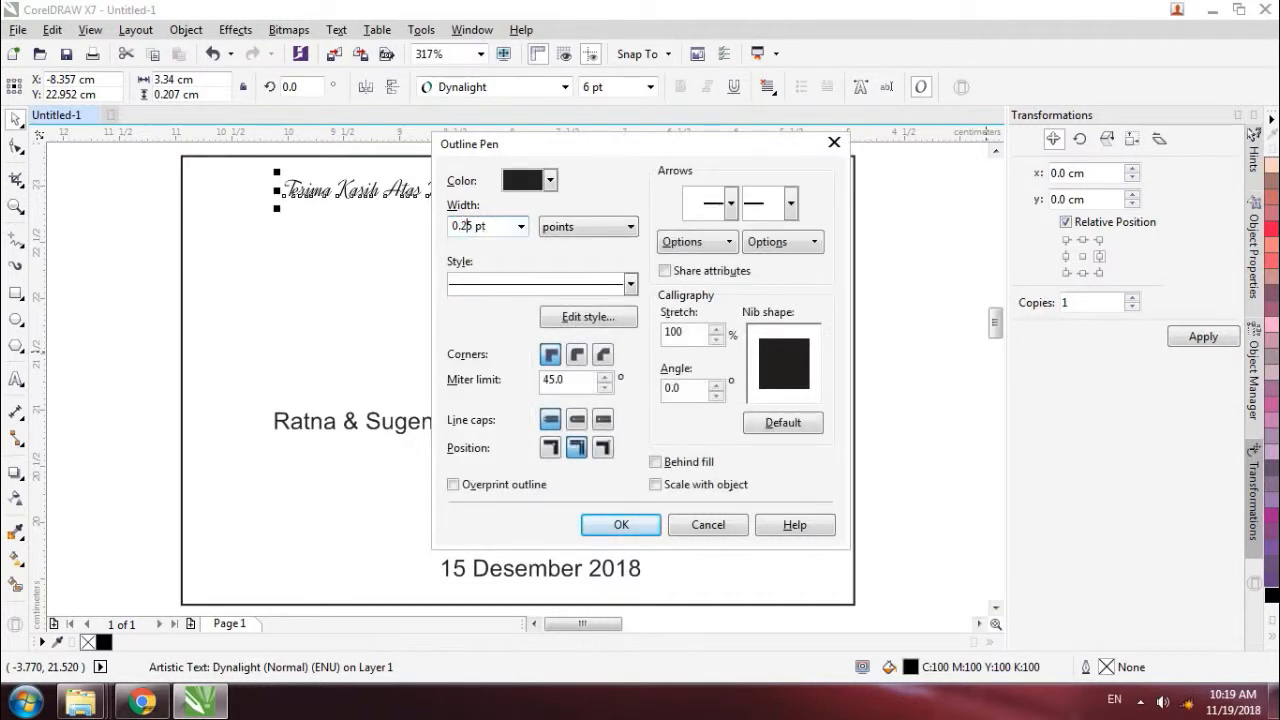
click(621, 525)
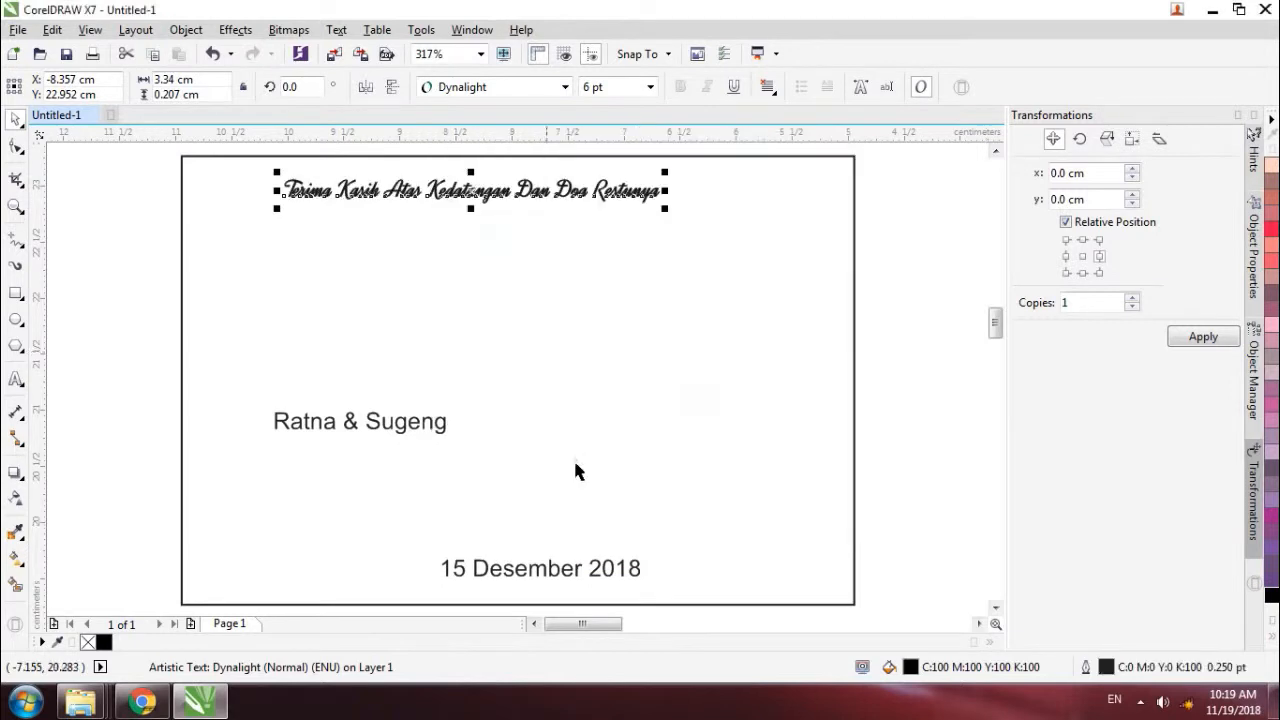
- Enlarge the thank-you line to about 5.08 cm wide and place it roughly centred along the rectangle's upper edge
drag(826, 259, 860, 266)
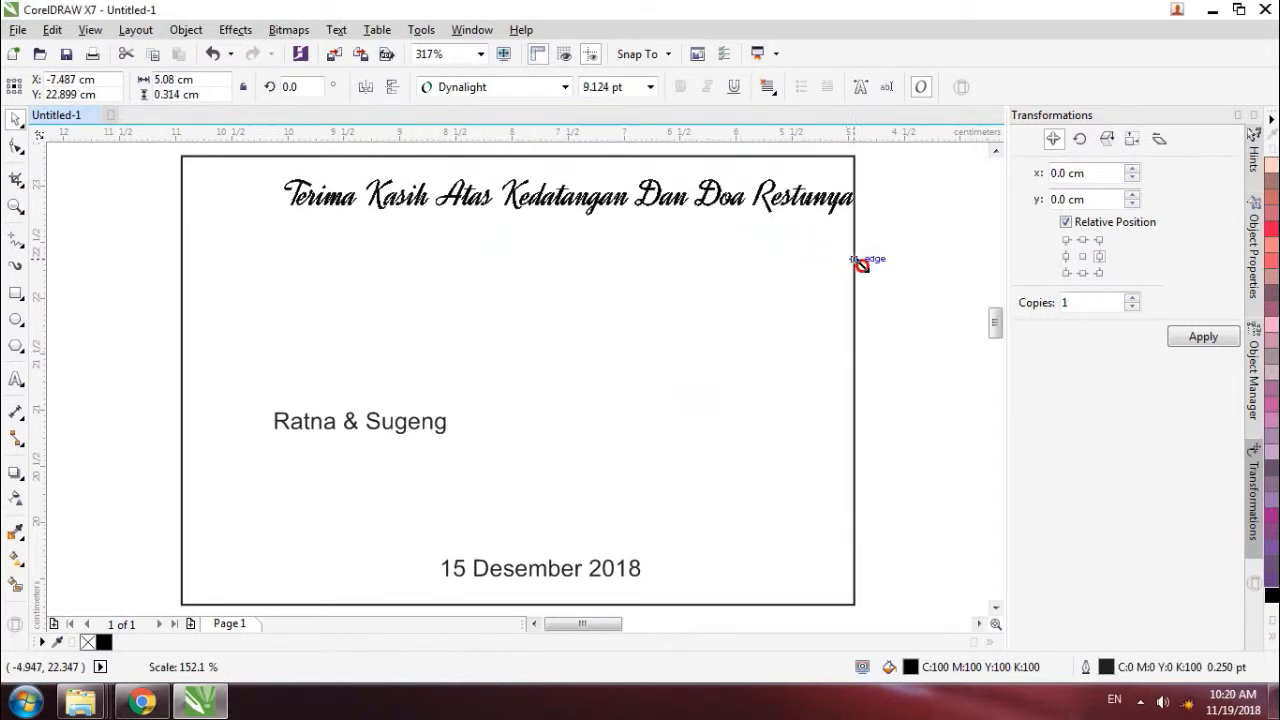
drag(591, 207, 555, 200)
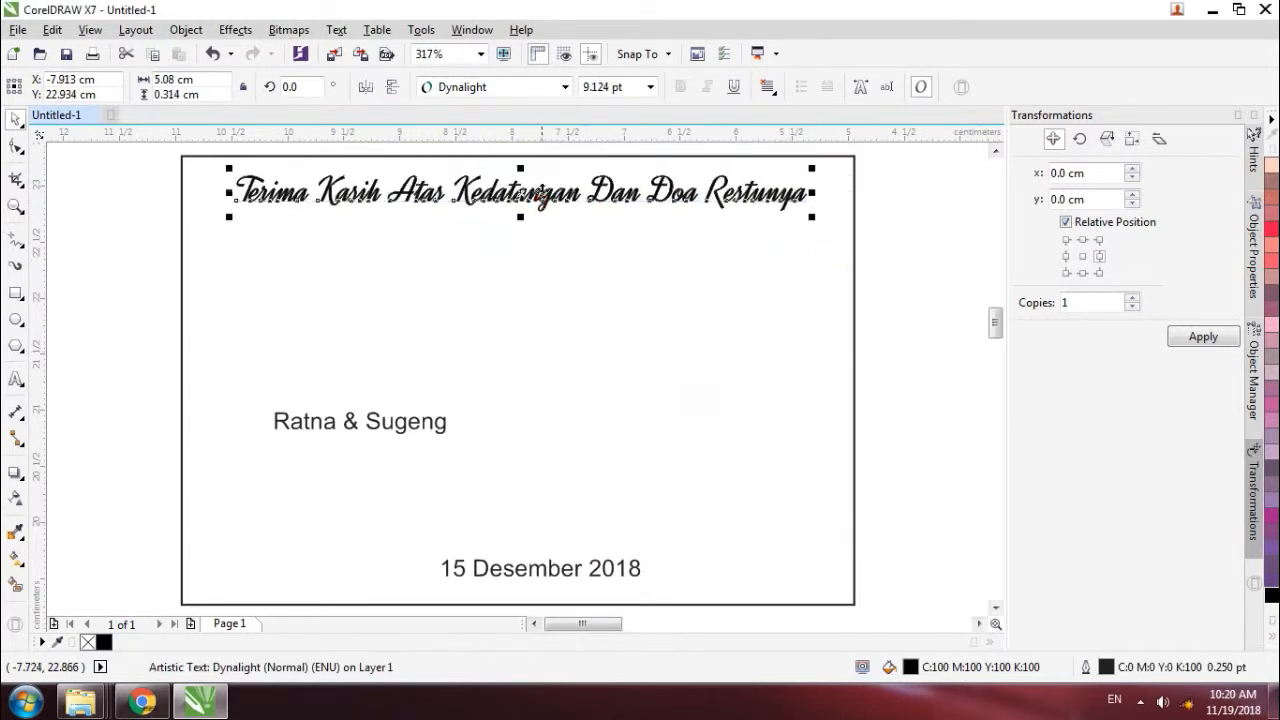
- Change the outline colour of the thank-you line to C100 M100 Y100 K100 black
scroll(550, 198, up, 5)
scroll(540, 197, up, 3)
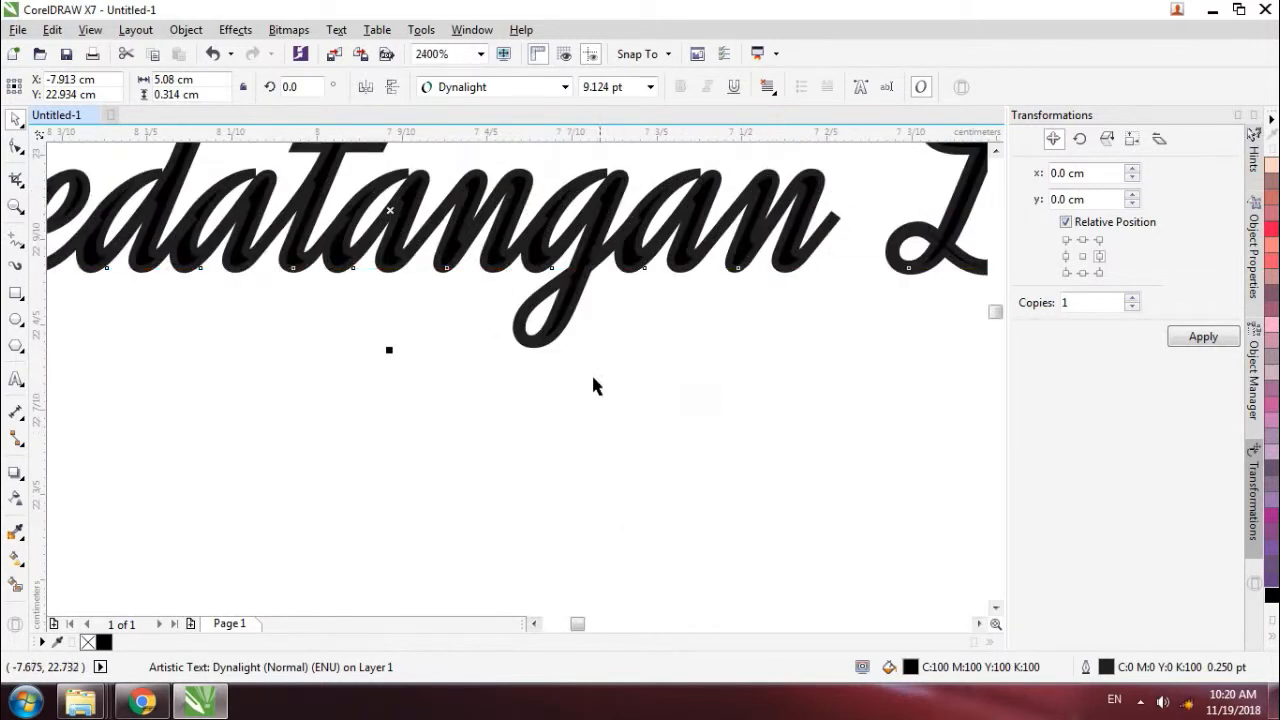
key(F12)
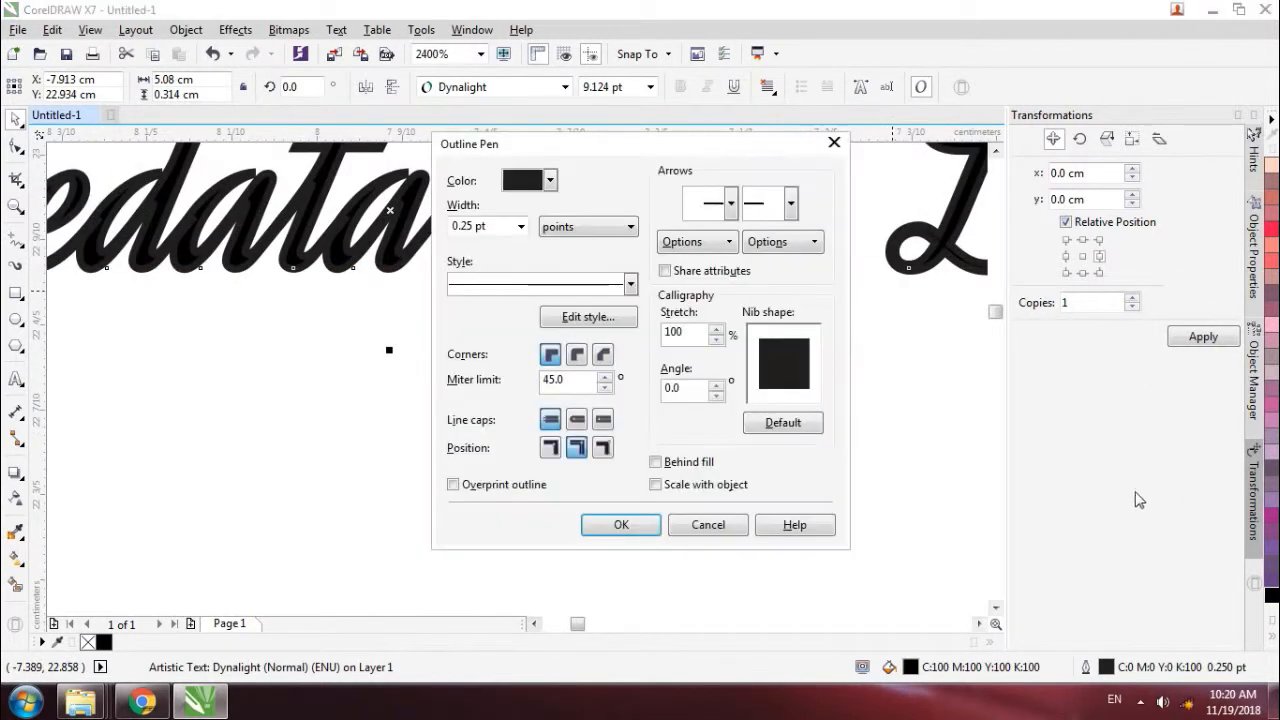
click(549, 180)
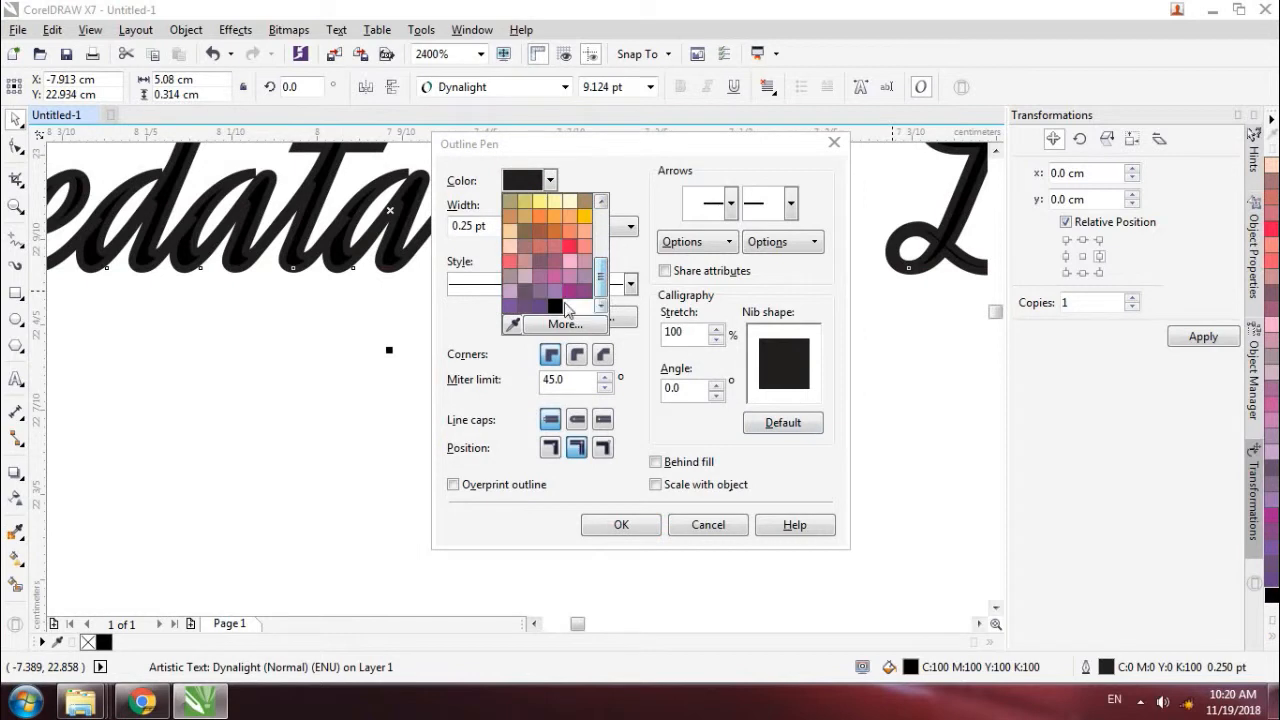
click(507, 194)
click(621, 522)
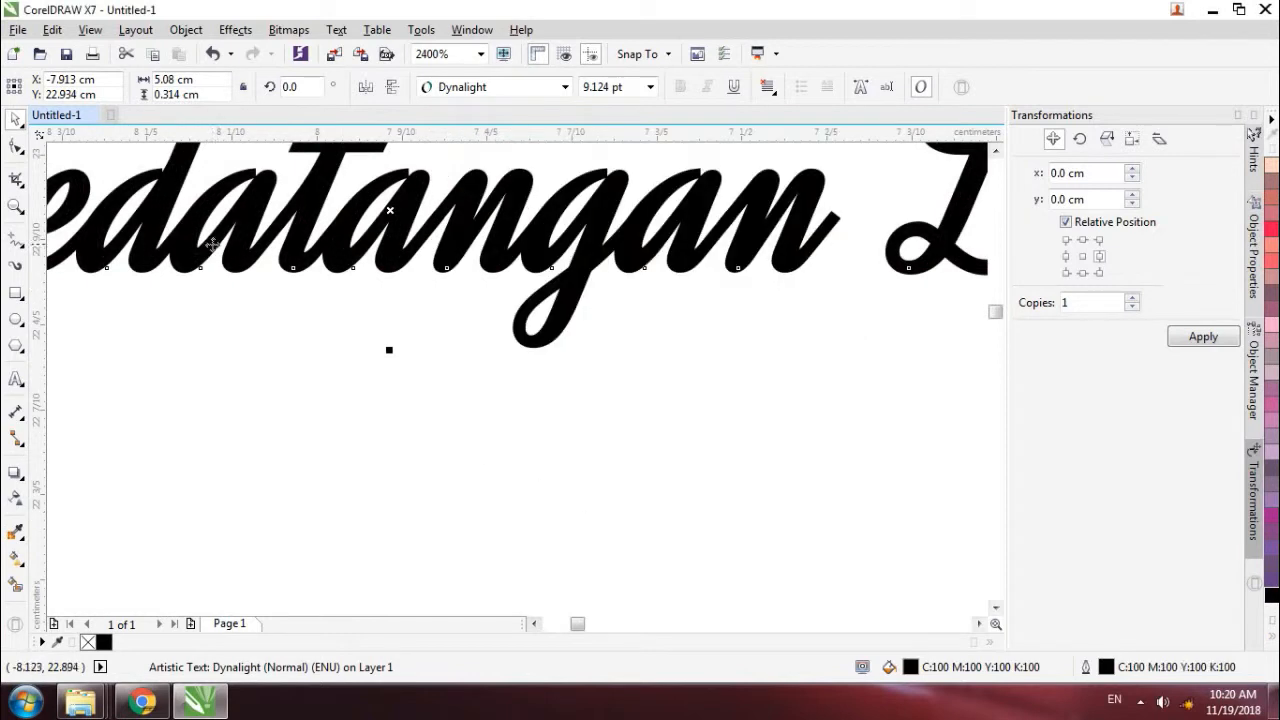
- Set the font of the couple's names to Carrington
click(528, 371)
click(481, 54)
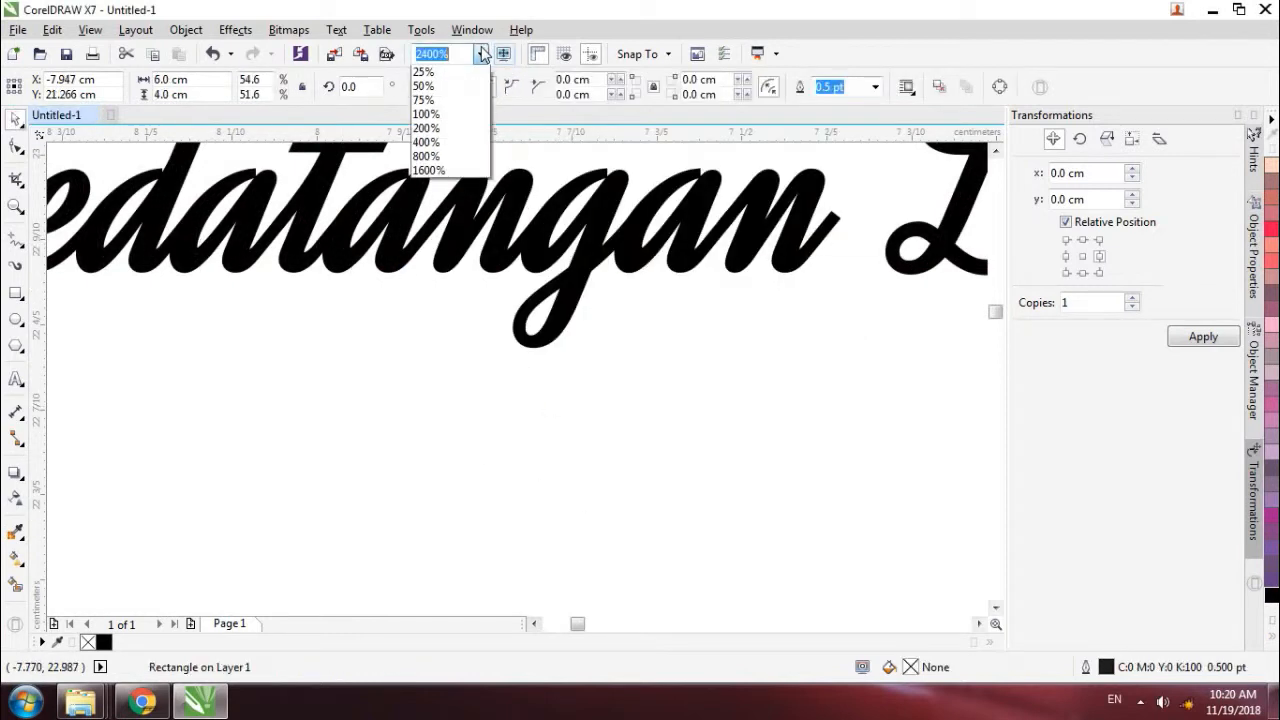
click(474, 76)
click(414, 427)
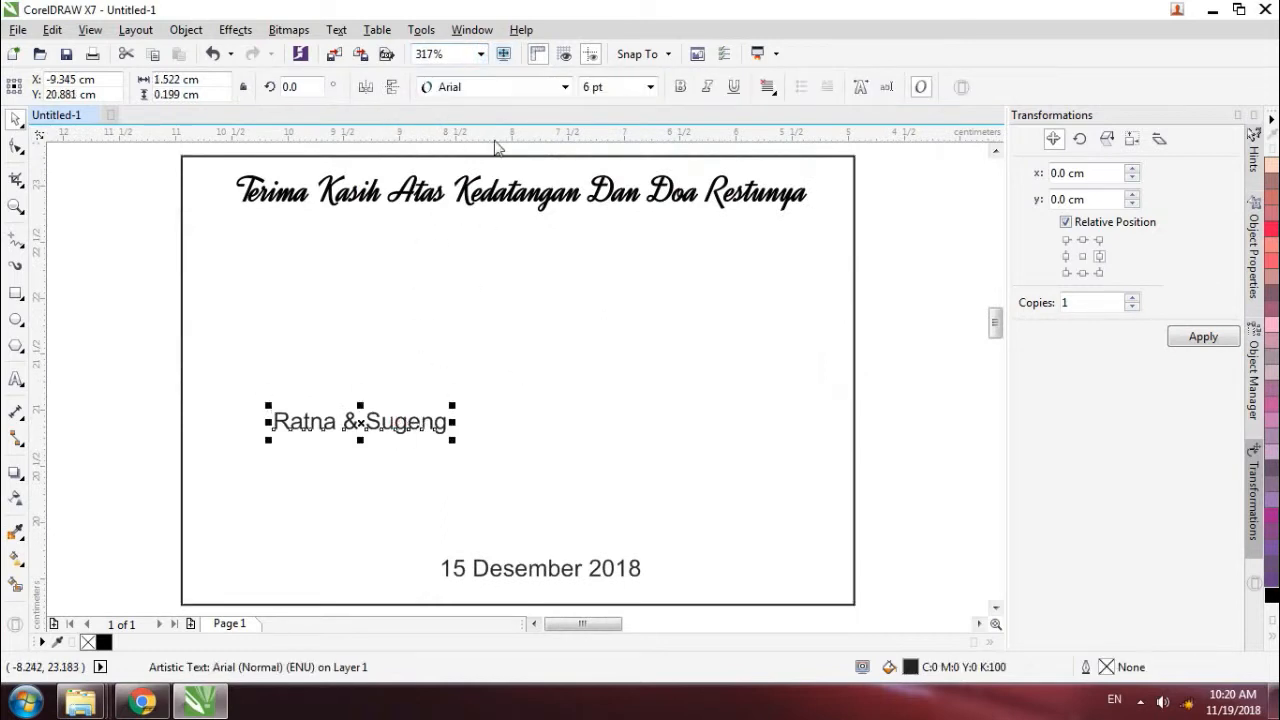
click(565, 87)
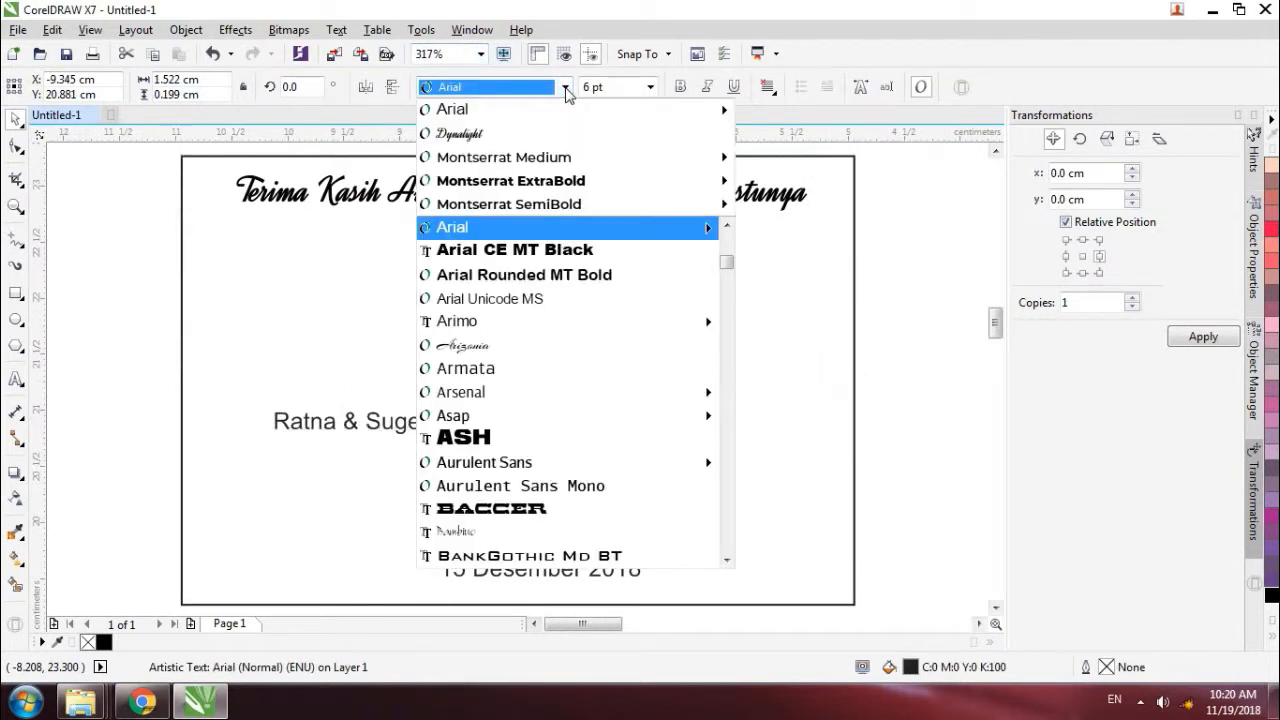
scroll(540, 445, down, 4)
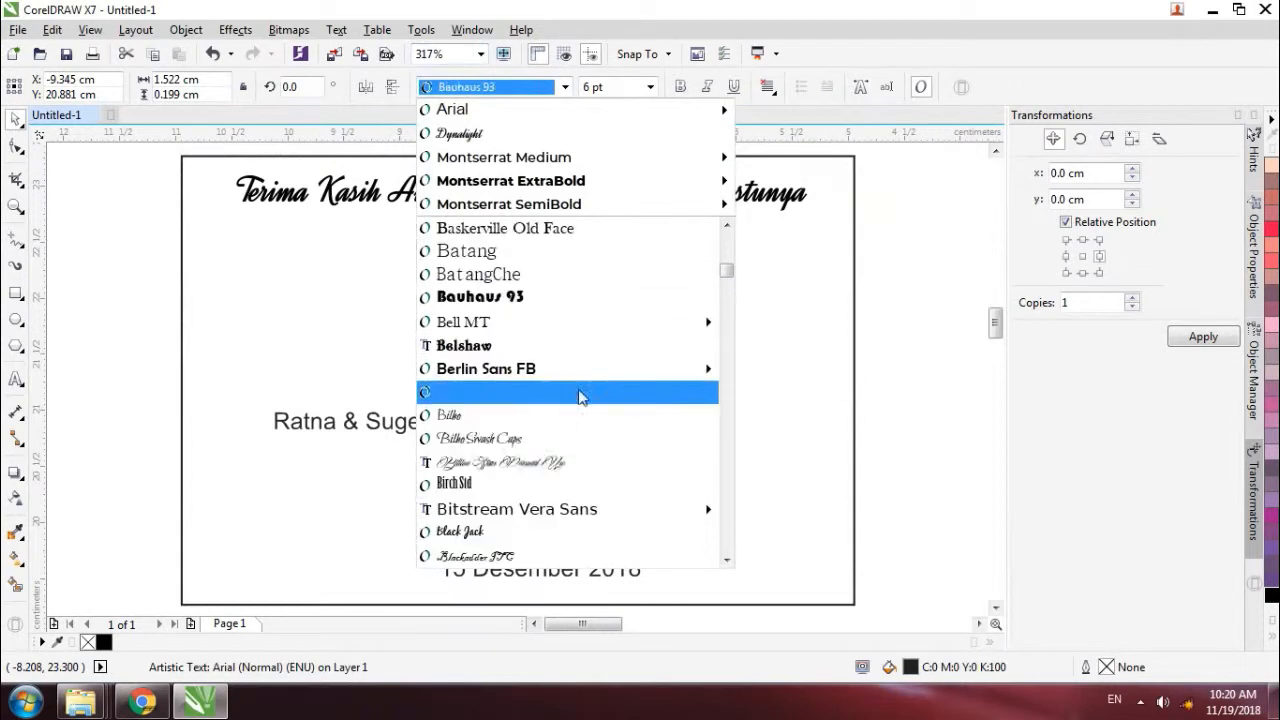
scroll(584, 456, down, 8)
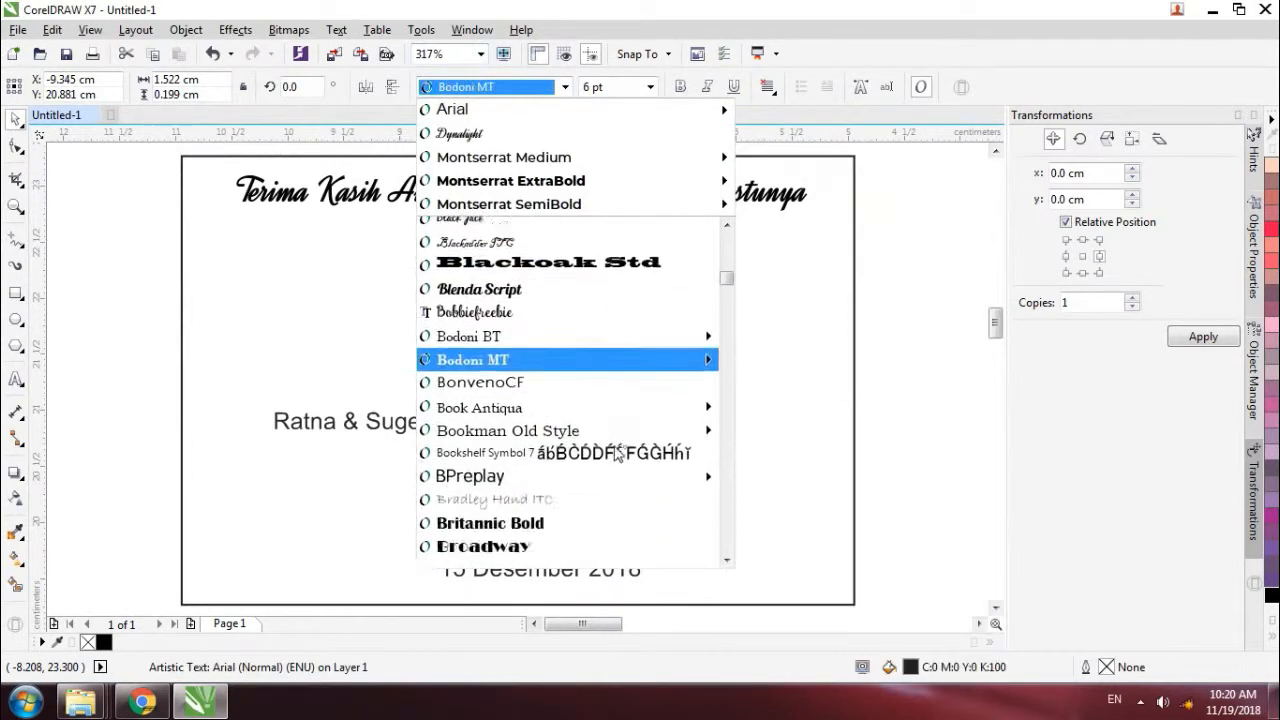
click(570, 460)
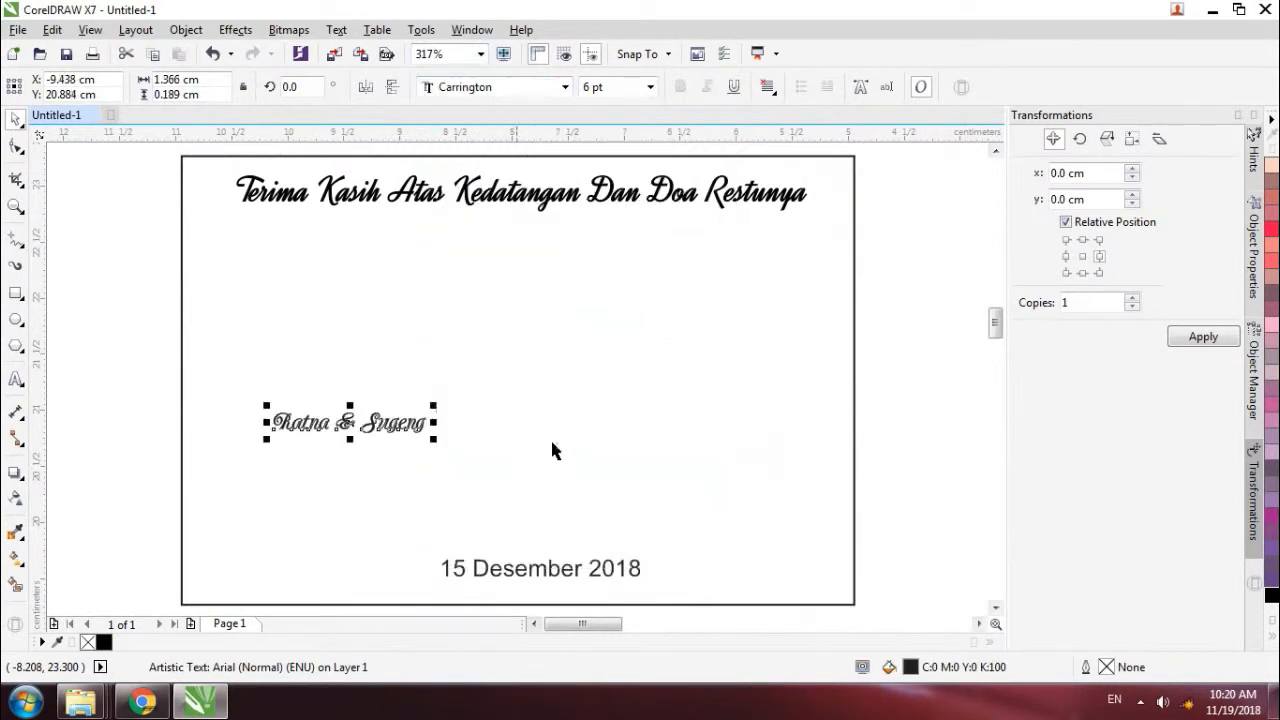
- Enlarge the couple's names to nearly the label's width and centre them horizontally on the rectangle
drag(435, 436, 849, 566)
shift+click(204, 444)
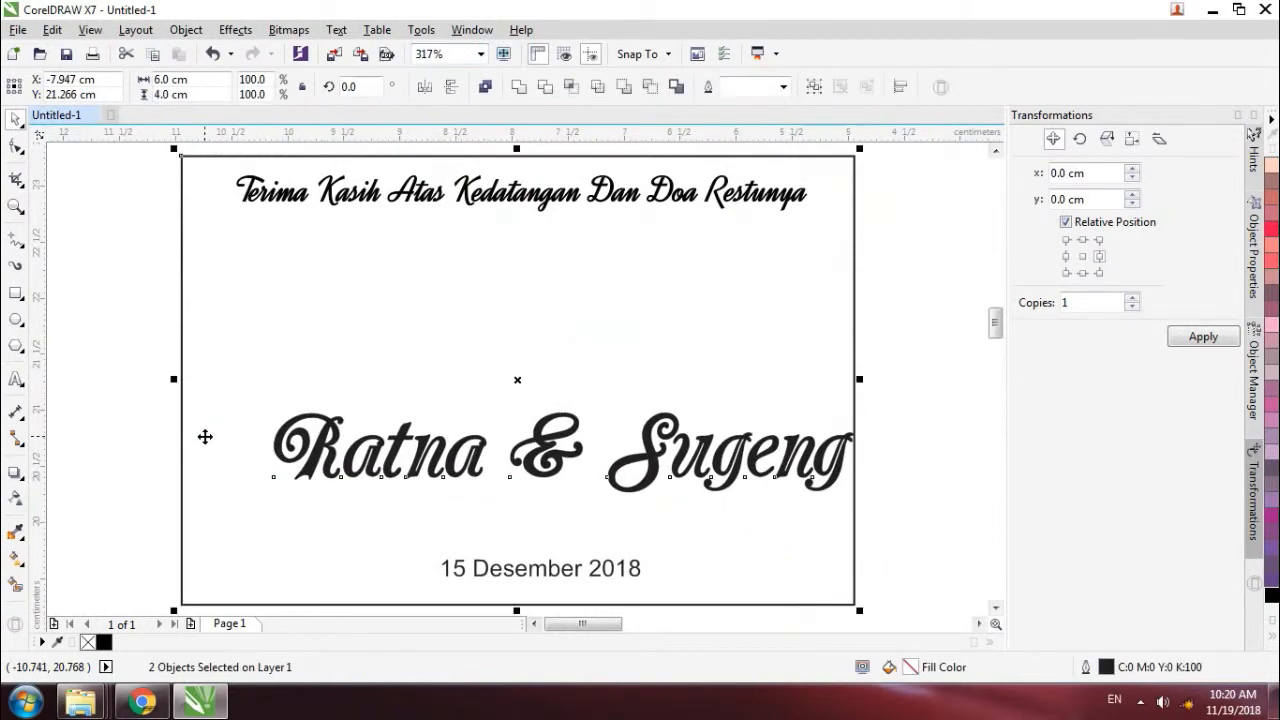
key(e)
key(c)
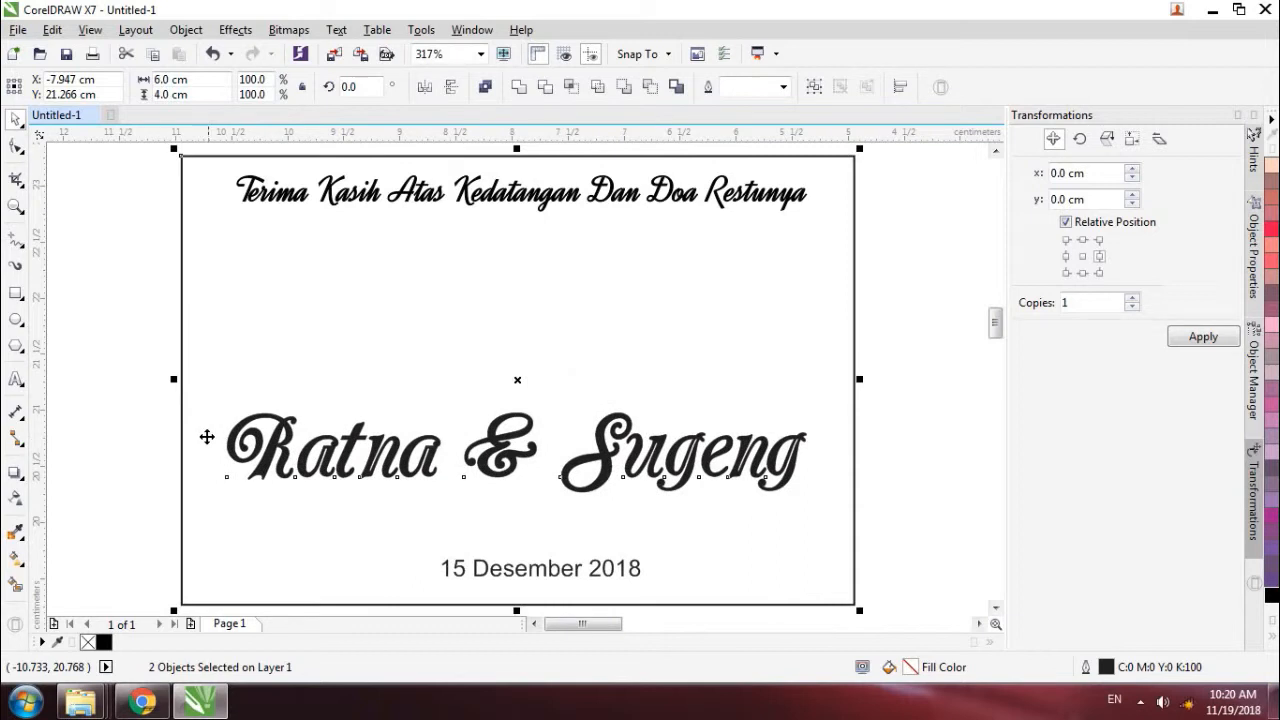
click(897, 477)
- Set the date text to the Comfortaa font in bold
click(632, 565)
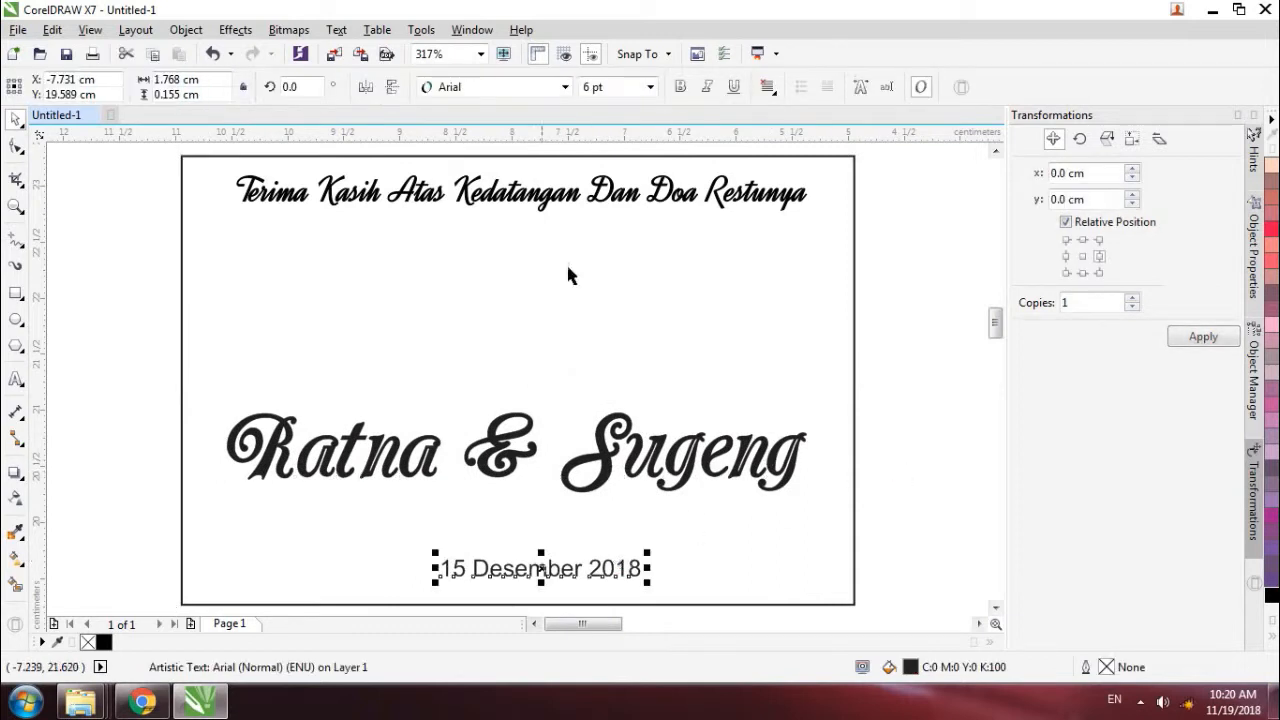
click(564, 87)
scroll(618, 453, down, 5)
scroll(618, 453, down, 10)
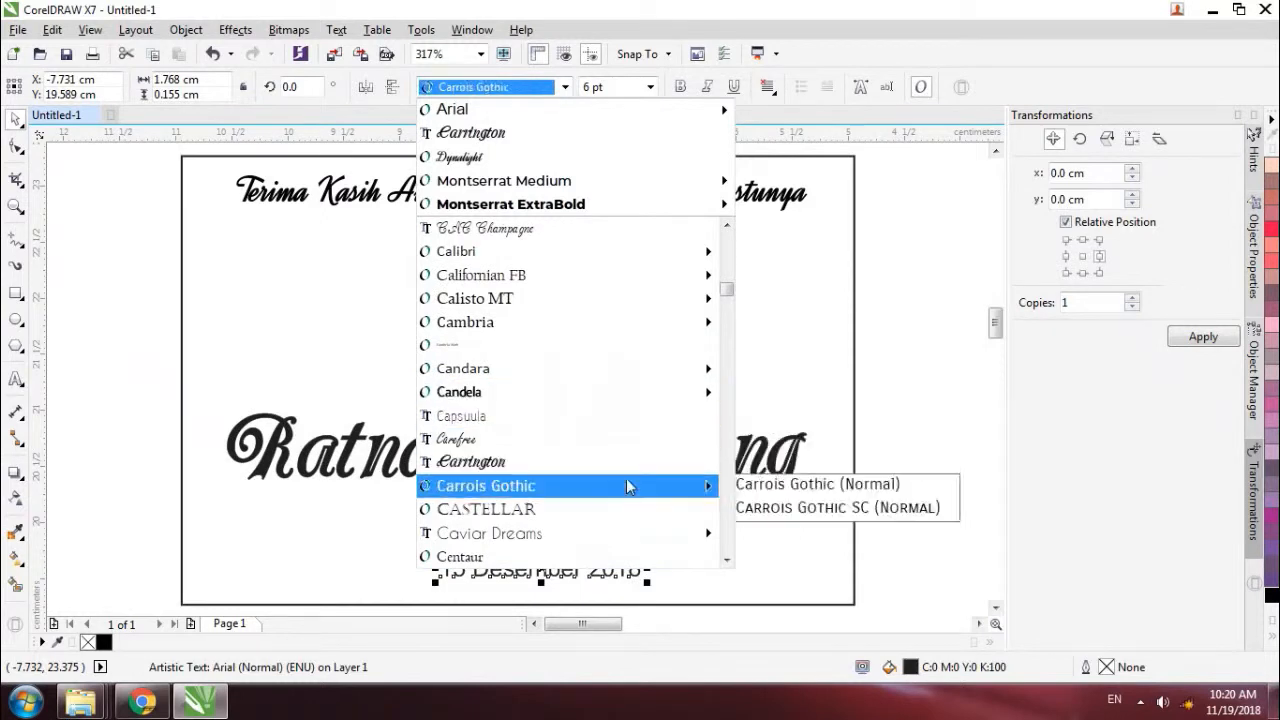
scroll(636, 527, down, 7)
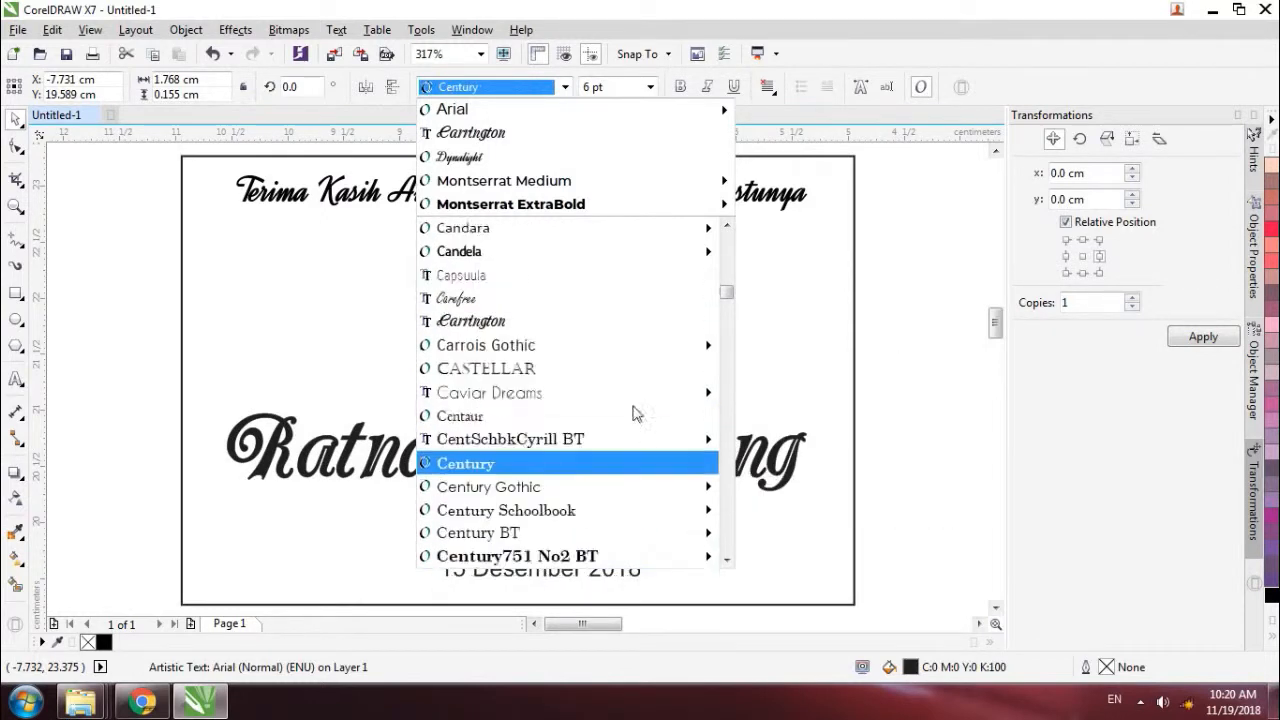
scroll(608, 461, down, 3)
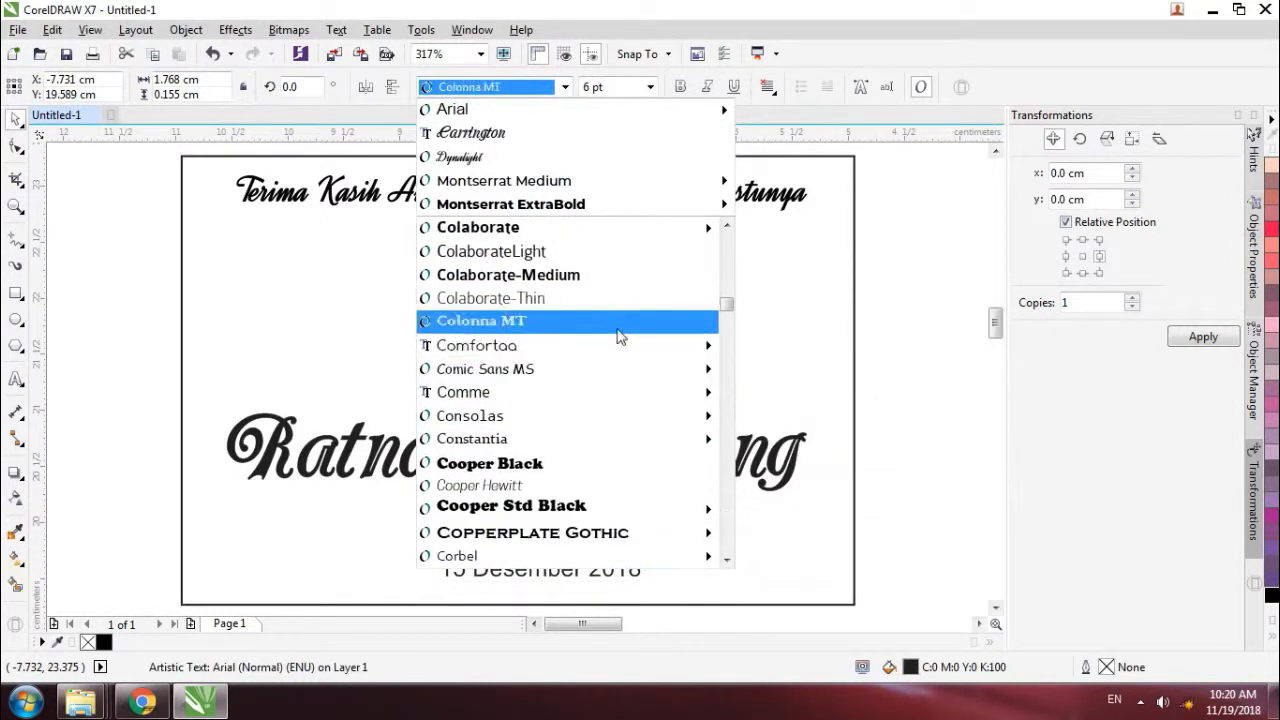
mouse_move(605, 417)
mouse_move(625, 358)
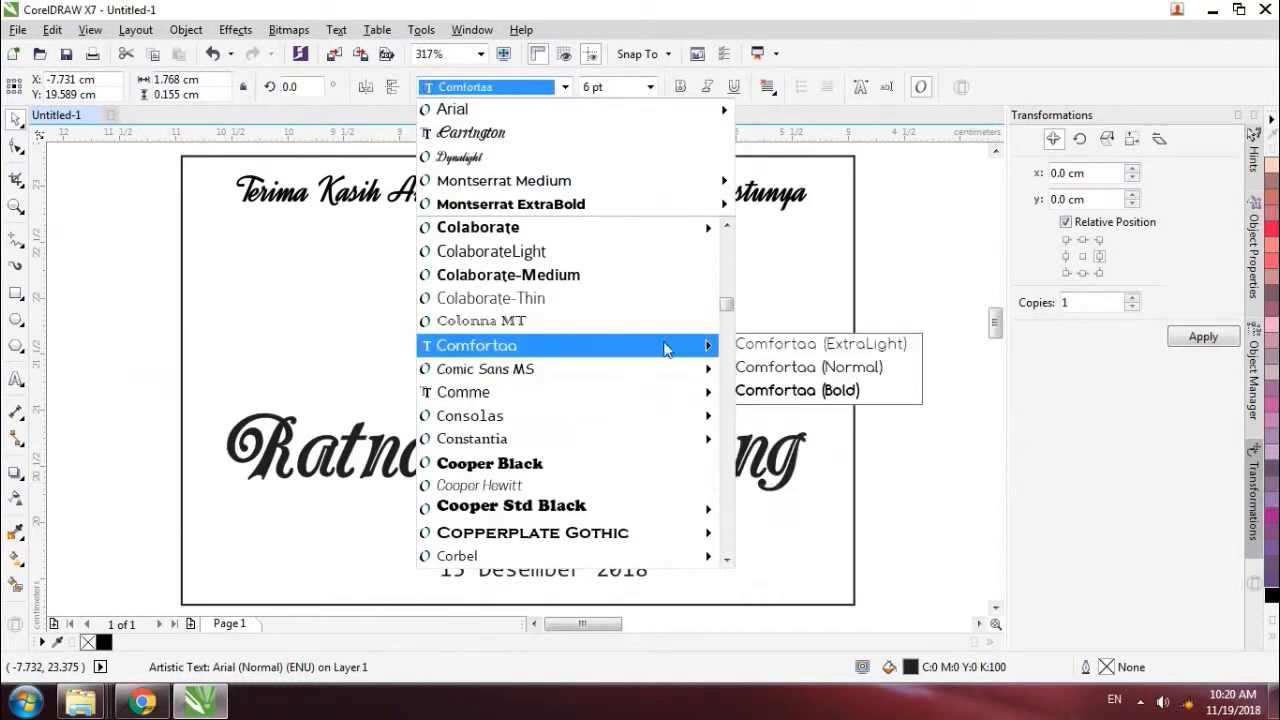
click(775, 367)
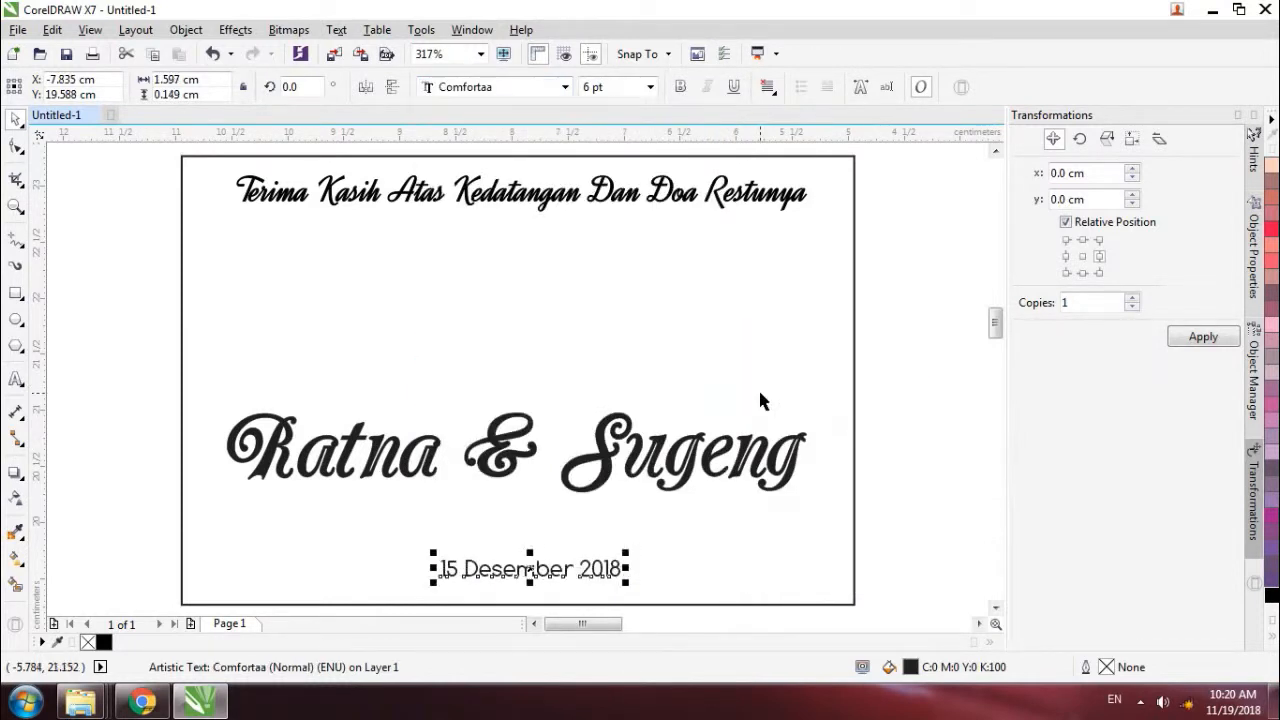
click(680, 87)
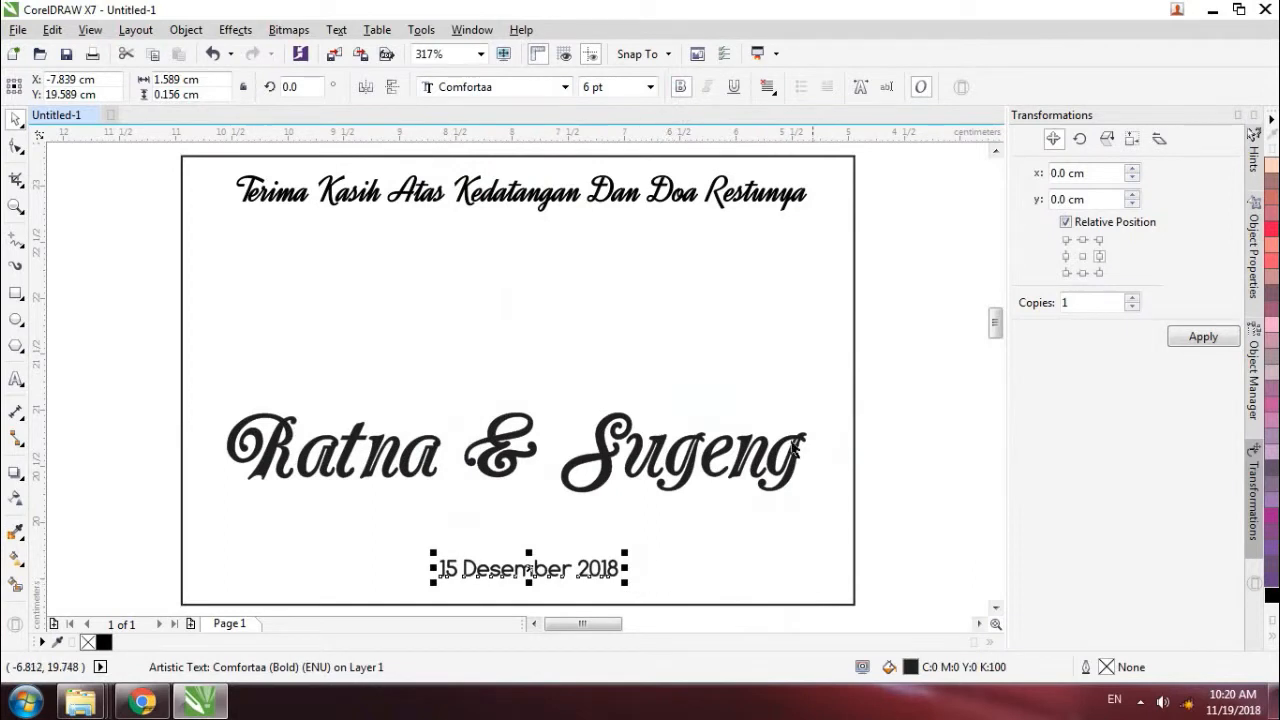
click(895, 394)
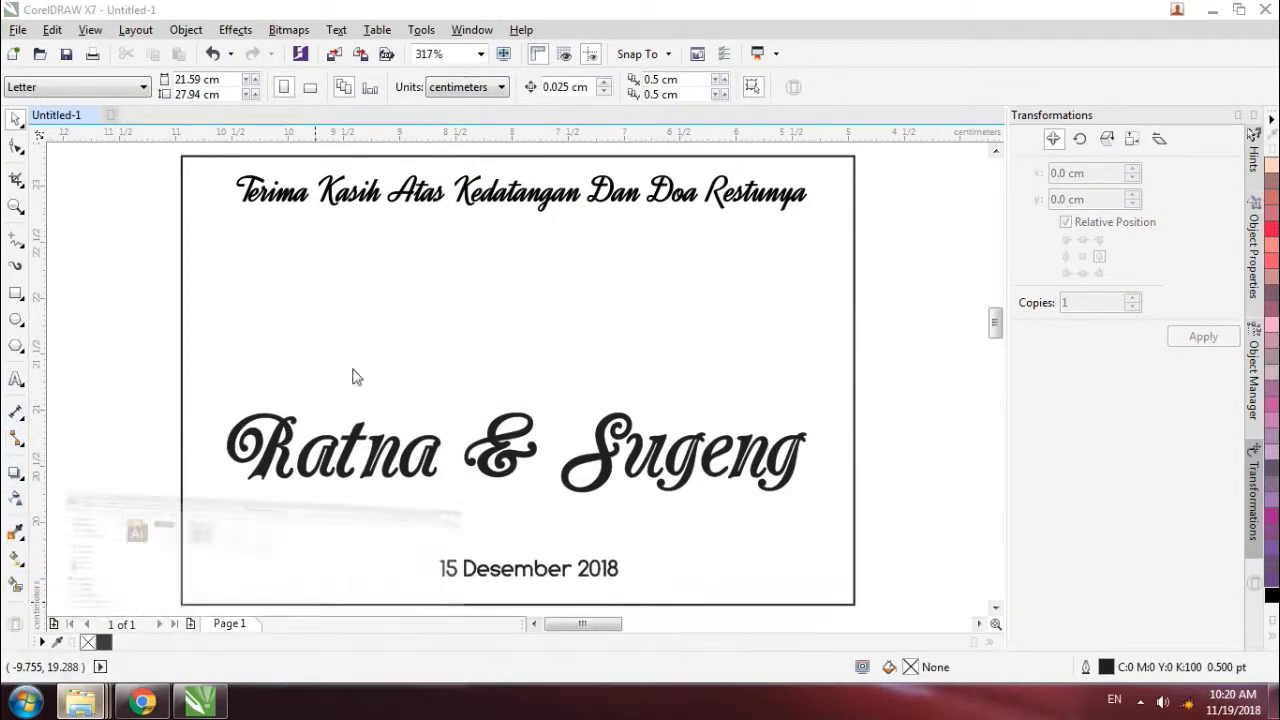
- Bring the wedding couples clip art into the drawing and move it off the label onto the page area
right_click(385, 311)
click(434, 387)
click(307, 238)
drag(250, 182, 320, 291)
scroll(325, 297, down, 5)
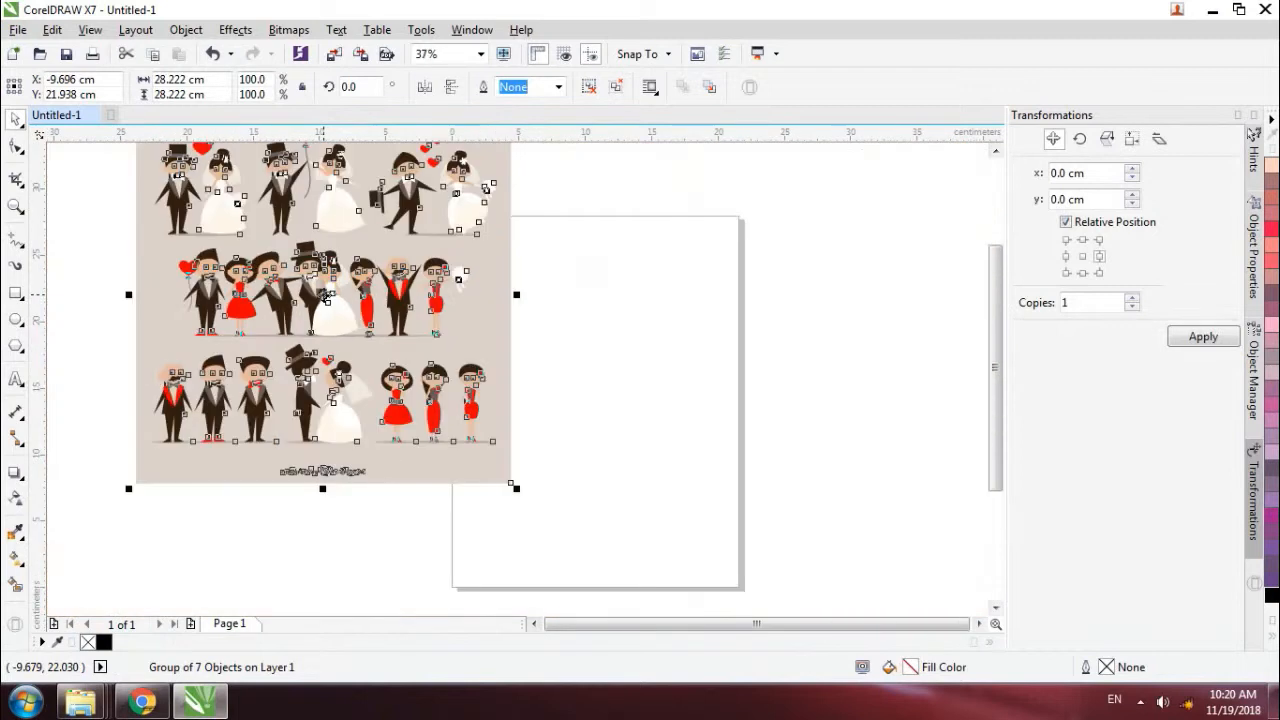
drag(305, 218, 713, 277)
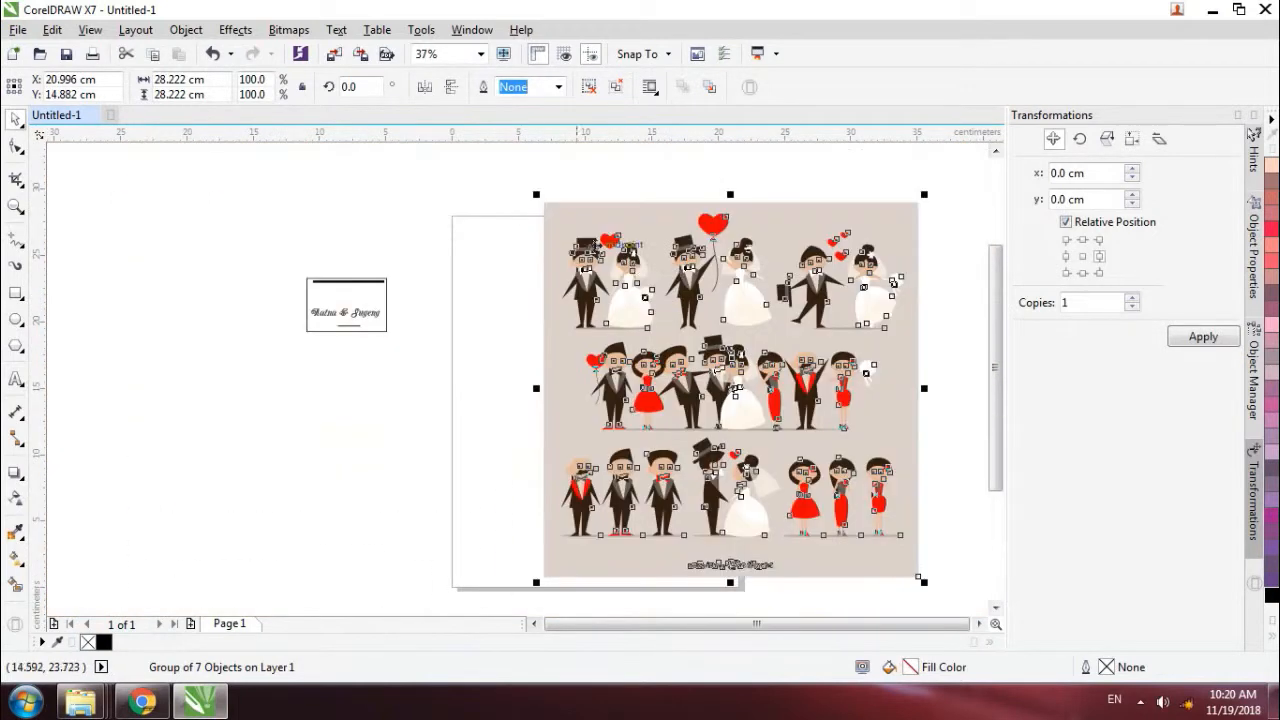
- Ungroup the clip art, pull the first bride-and-groom pair with the heart beside the label, and delete the remaining clip art
click(352, 224)
click(597, 277)
key(ctrl+u)
click(500, 260)
drag(600, 290, 252, 292)
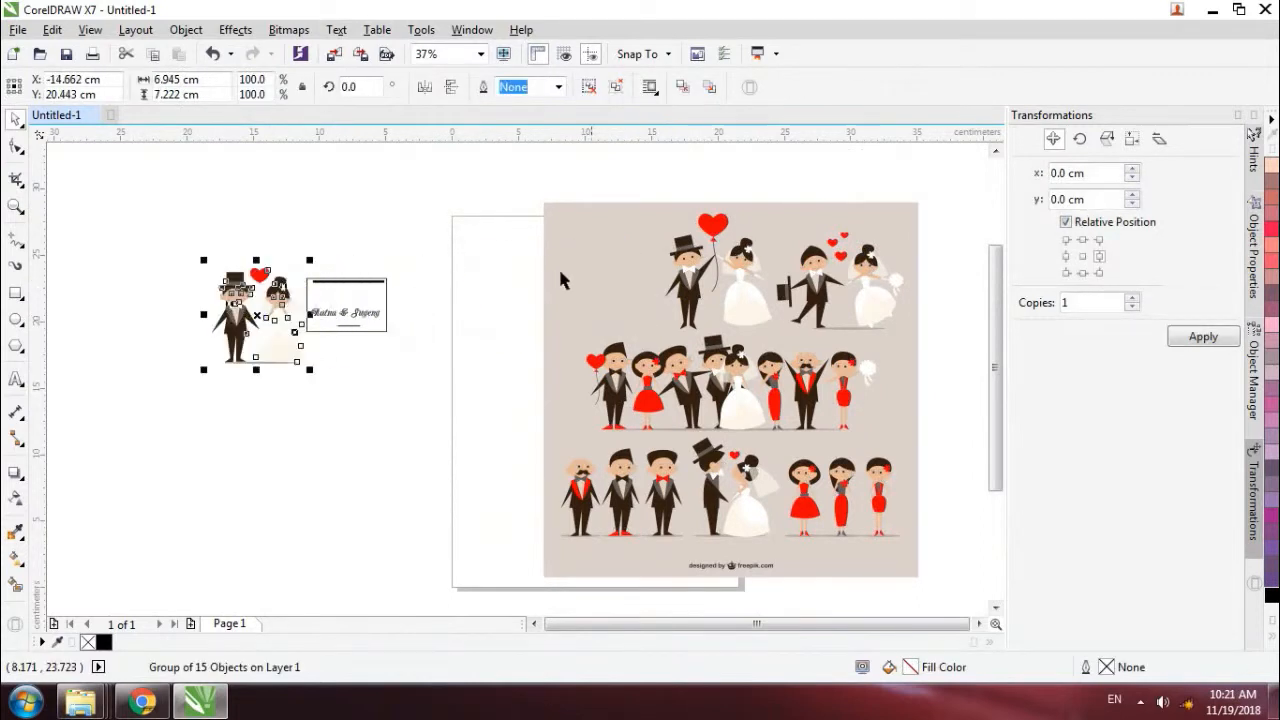
drag(522, 268, 932, 591)
key(Delete)
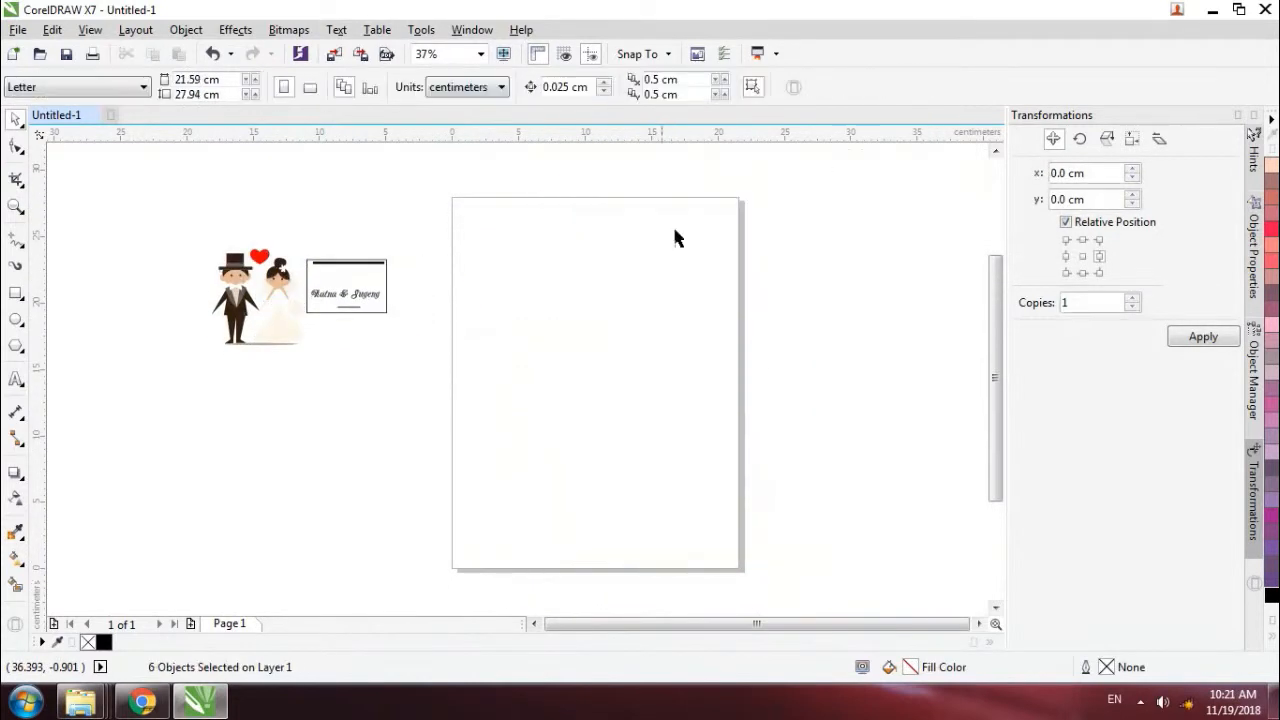
- Scale down the bride-and-groom illustration and place it inside the label between the thank-you line and the date
click(481, 54)
click(480, 70)
click(262, 258)
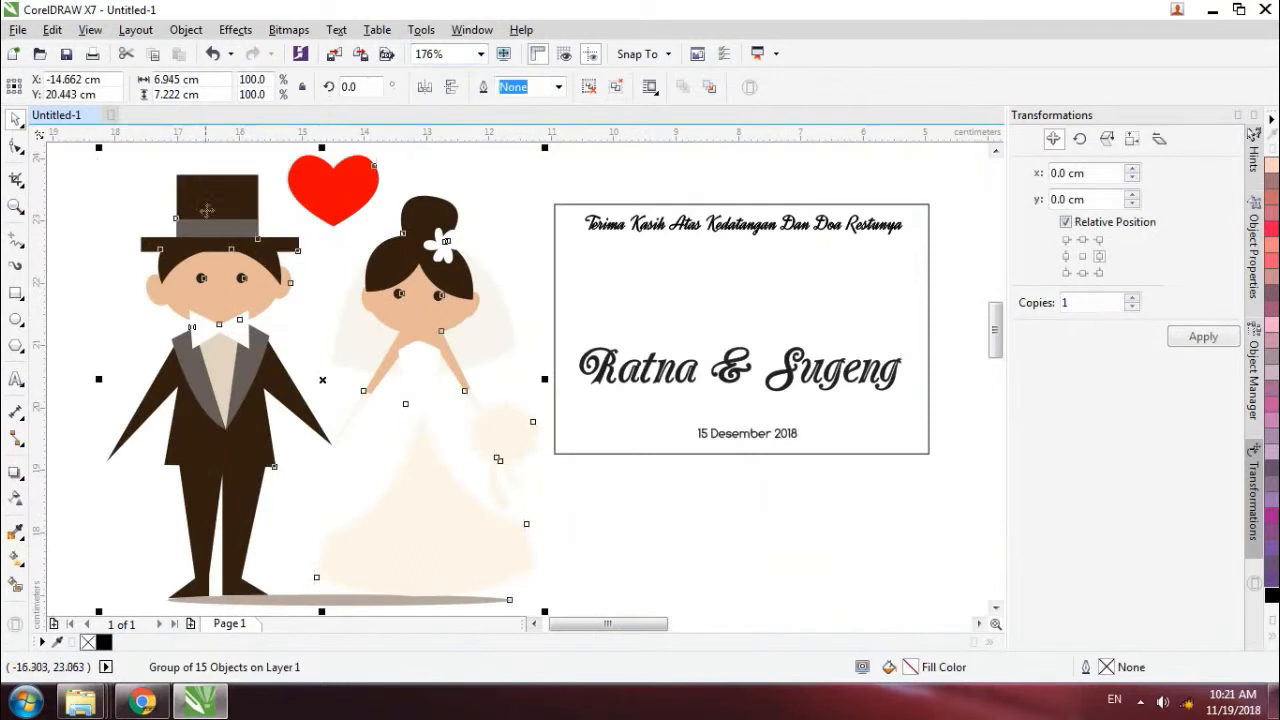
drag(97, 150, 363, 423)
drag(499, 466, 753, 295)
click(608, 182)
- Draw a rectangle about 0.99 cm high across the label's full 6 cm width, framing the couple's names
click(481, 54)
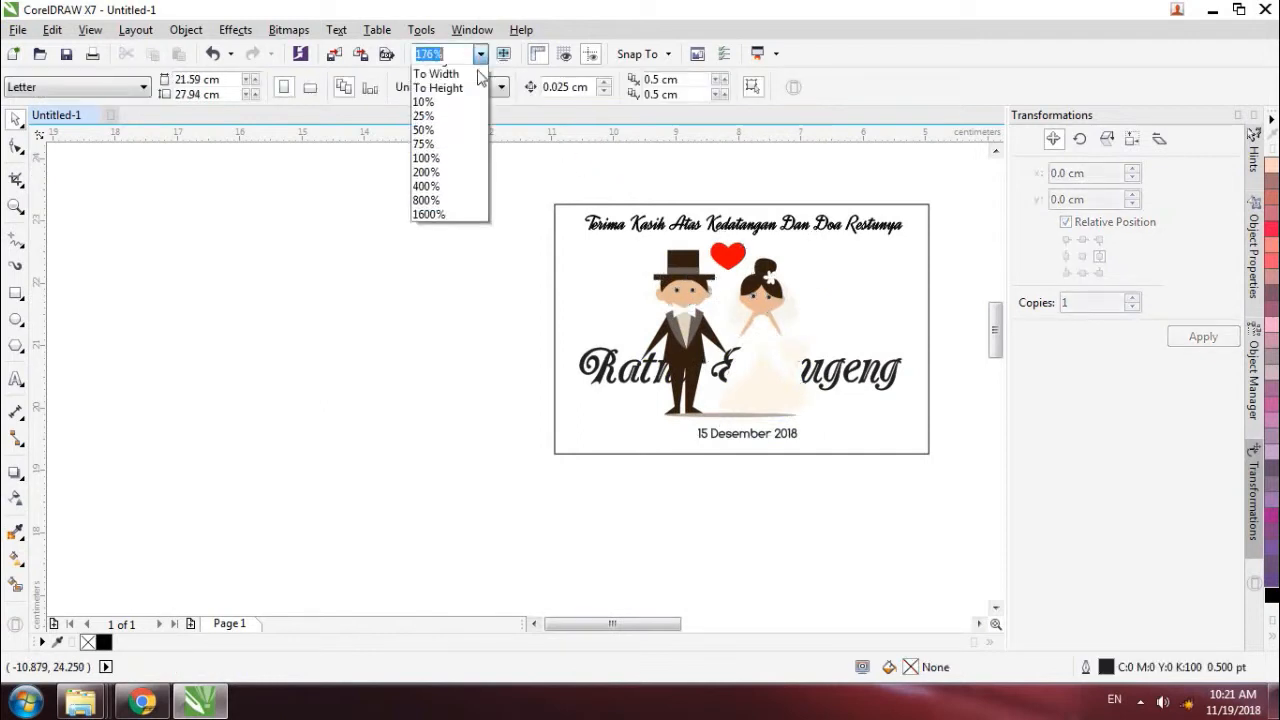
click(469, 121)
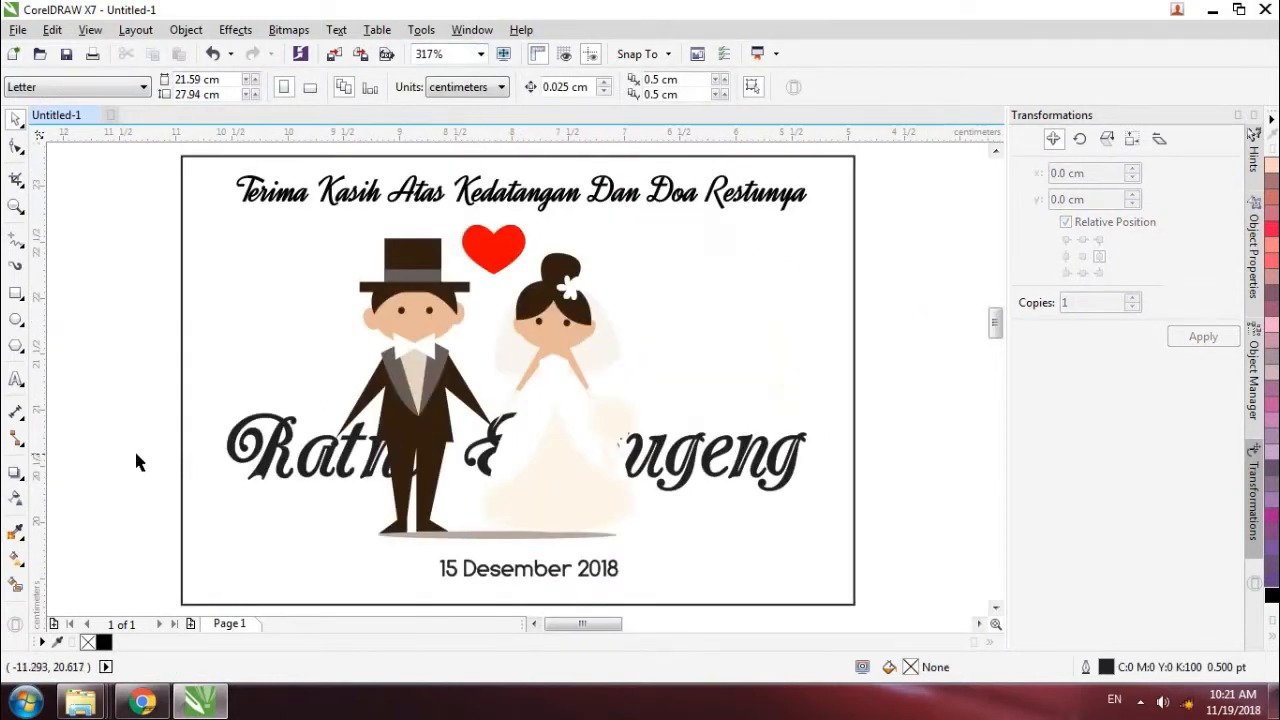
click(15, 293)
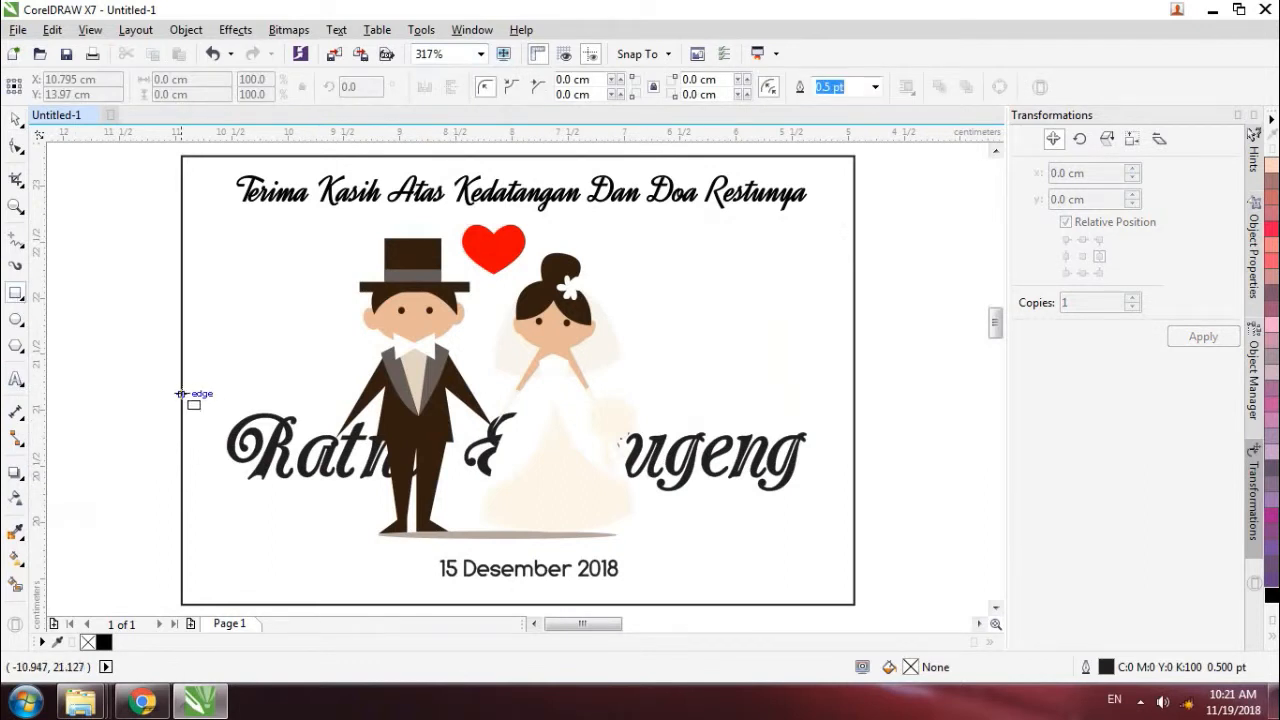
drag(181, 401, 857, 522)
drag(854, 511, 854, 511)
click(15, 118)
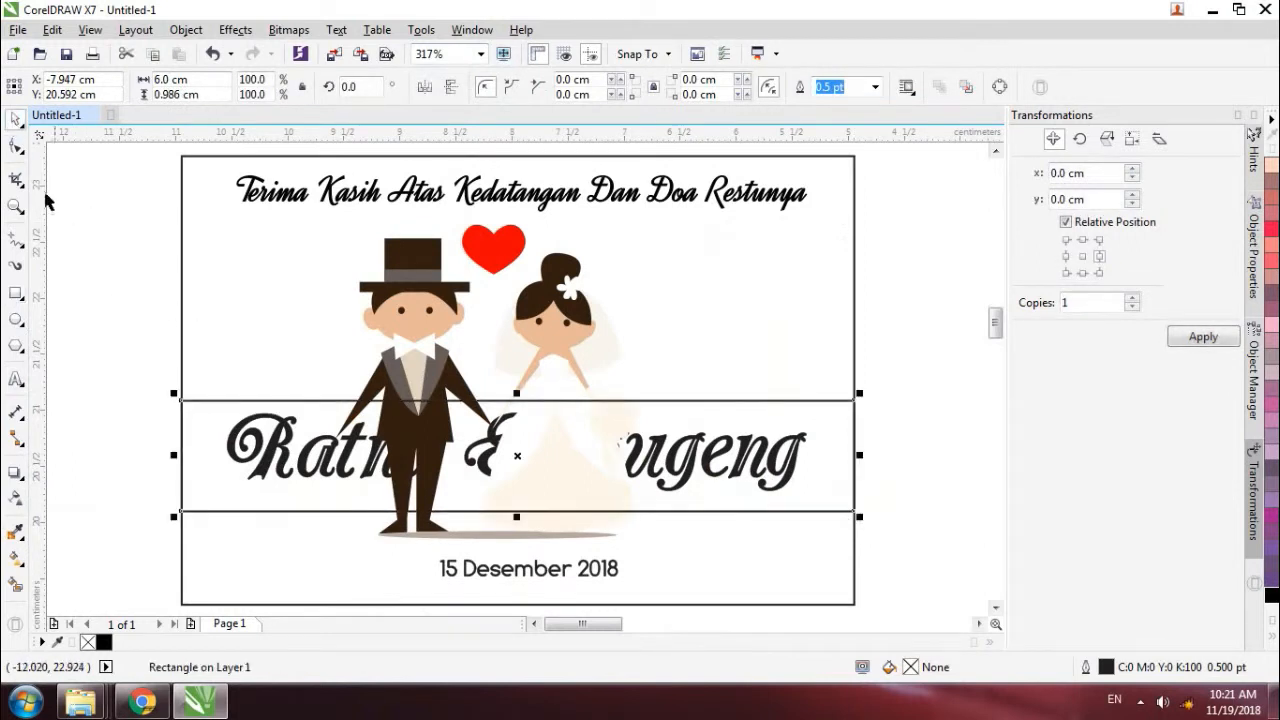
- Bring the couple's names and the rectangle framing them in front of the bride-and-groom illustration
drag(140, 382, 938, 552)
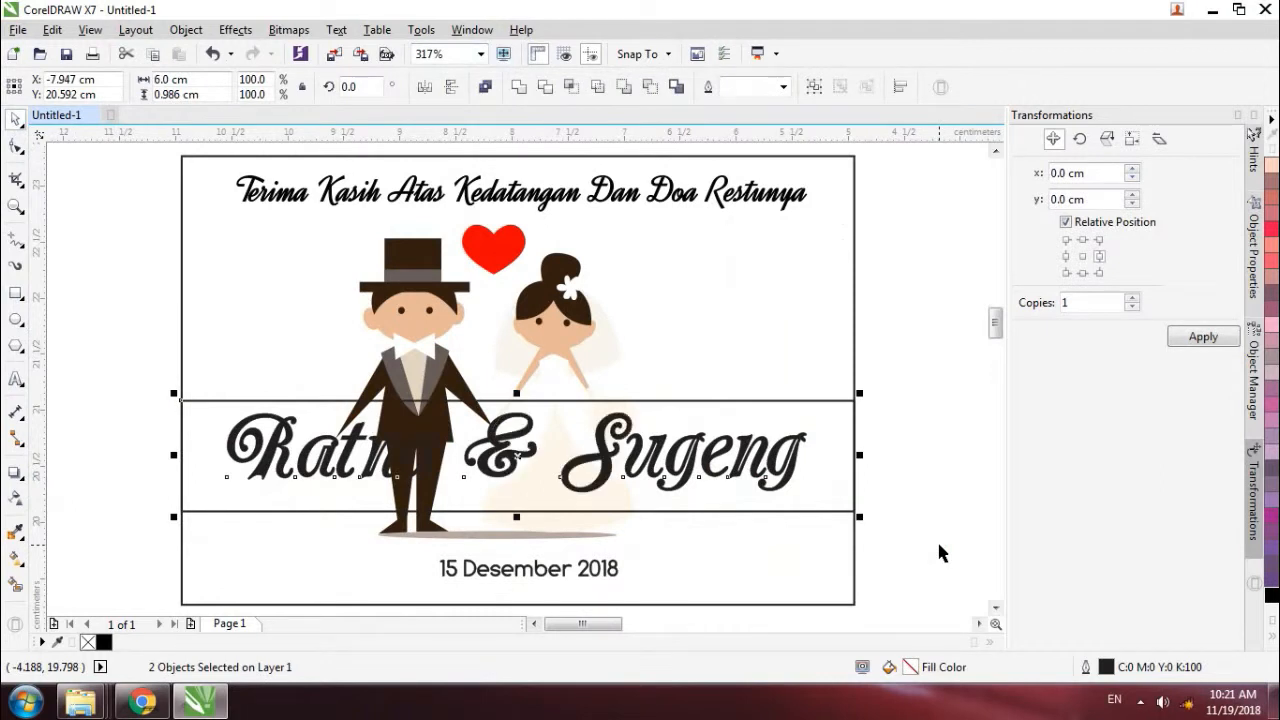
click(170, 337)
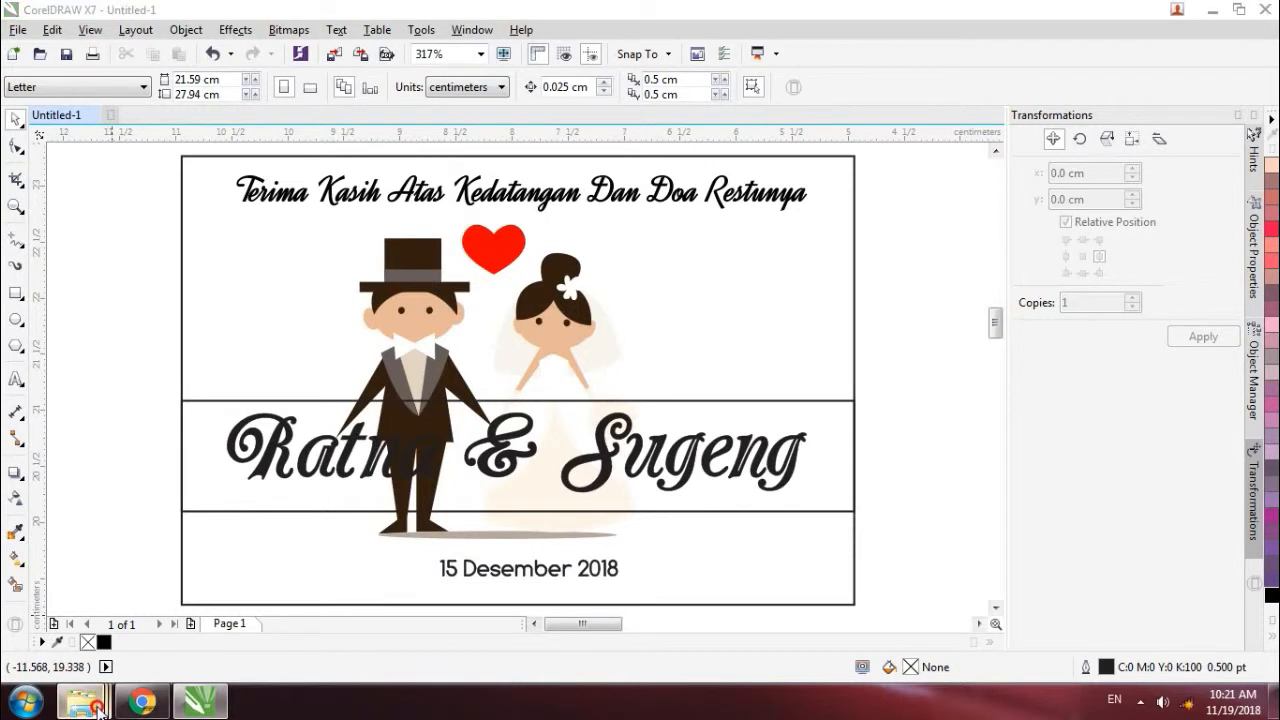
- Bring the wedding couples reference picture into the drawing and centre it on the page
mouse_move(80, 702)
click(321, 607)
drag(412, 142, 155, 349)
scroll(155, 349, down, 3)
key(p)
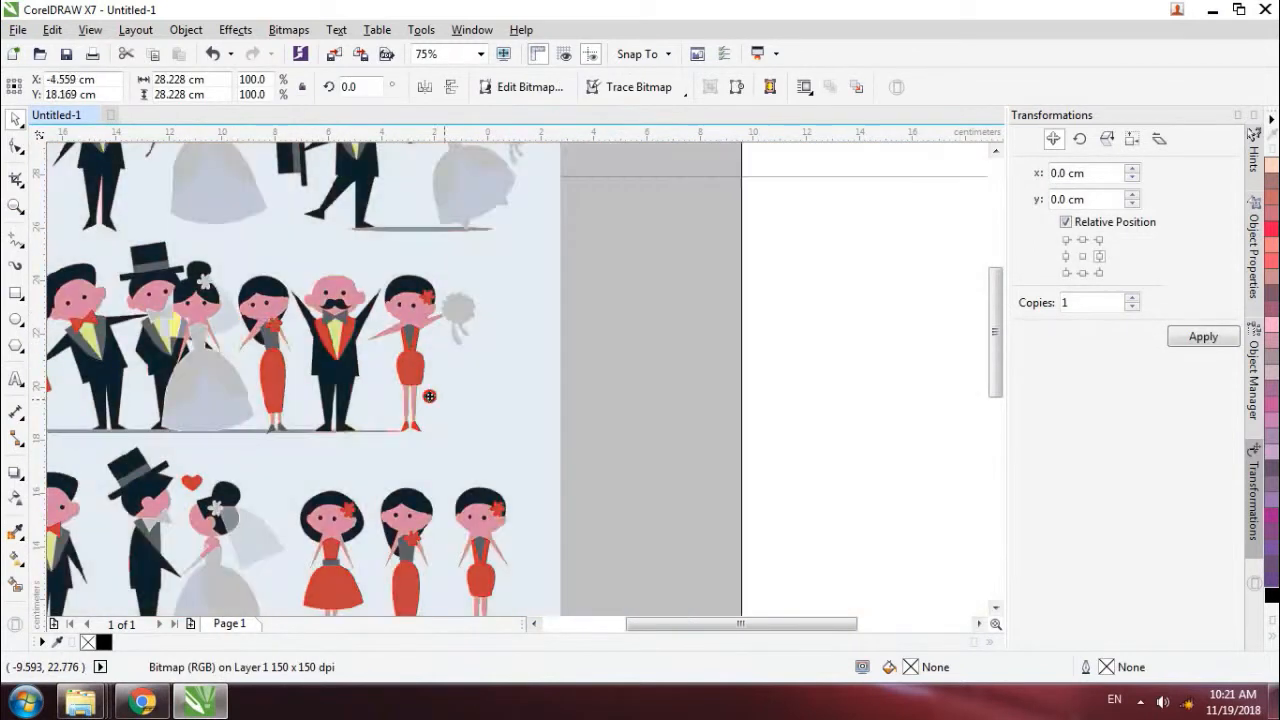
- Sample the reference picture's beige background (#DBD2CD) with the Color Eyedropper, add it to the document palette, and delete the picture
click(15, 532)
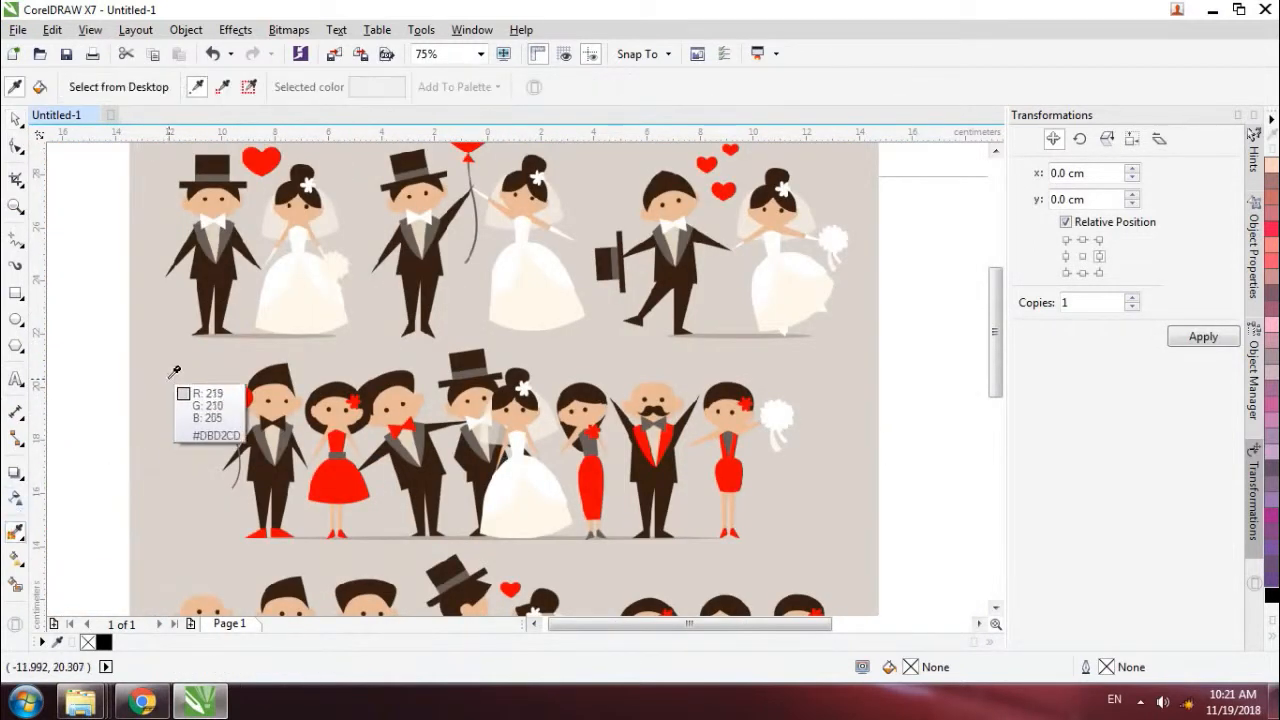
click(455, 87)
click(12, 120)
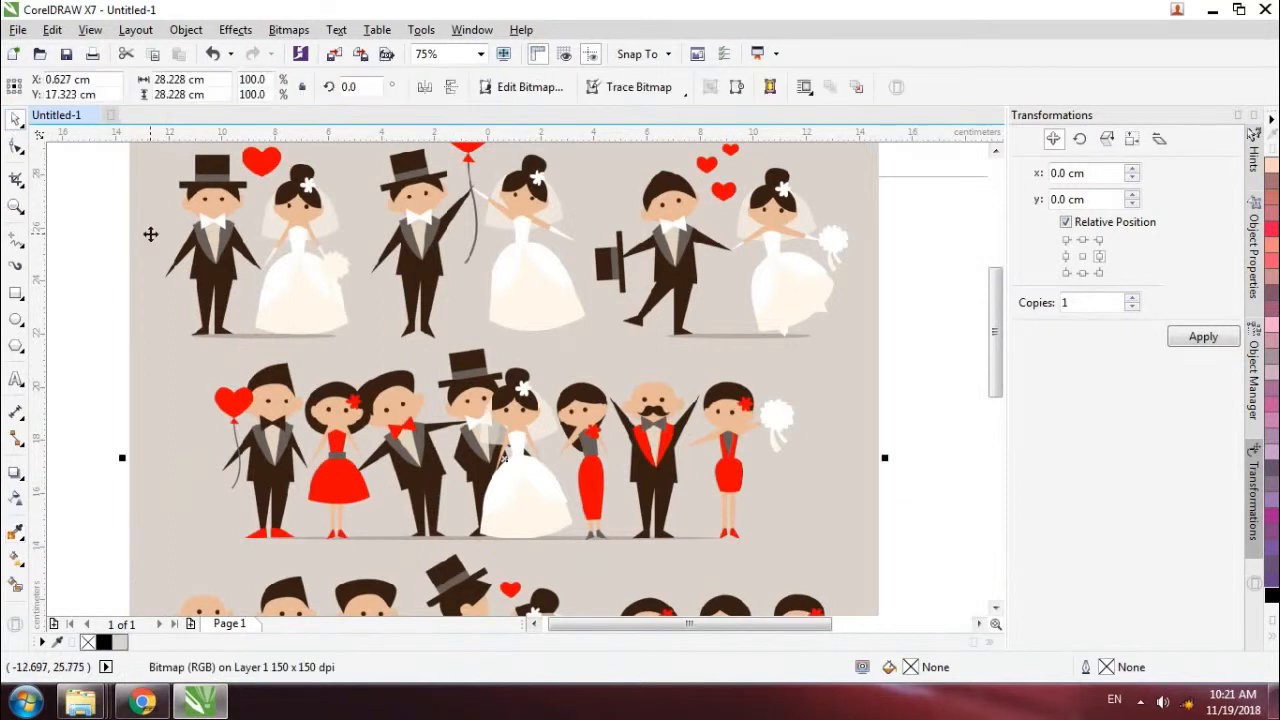
key(Delete)
- Duplicate the 6 x 4 cm label rectangle, narrow the copy to about 5.32 cm wide and centre it horizontally on the label
scroll(213, 342, up, 1)
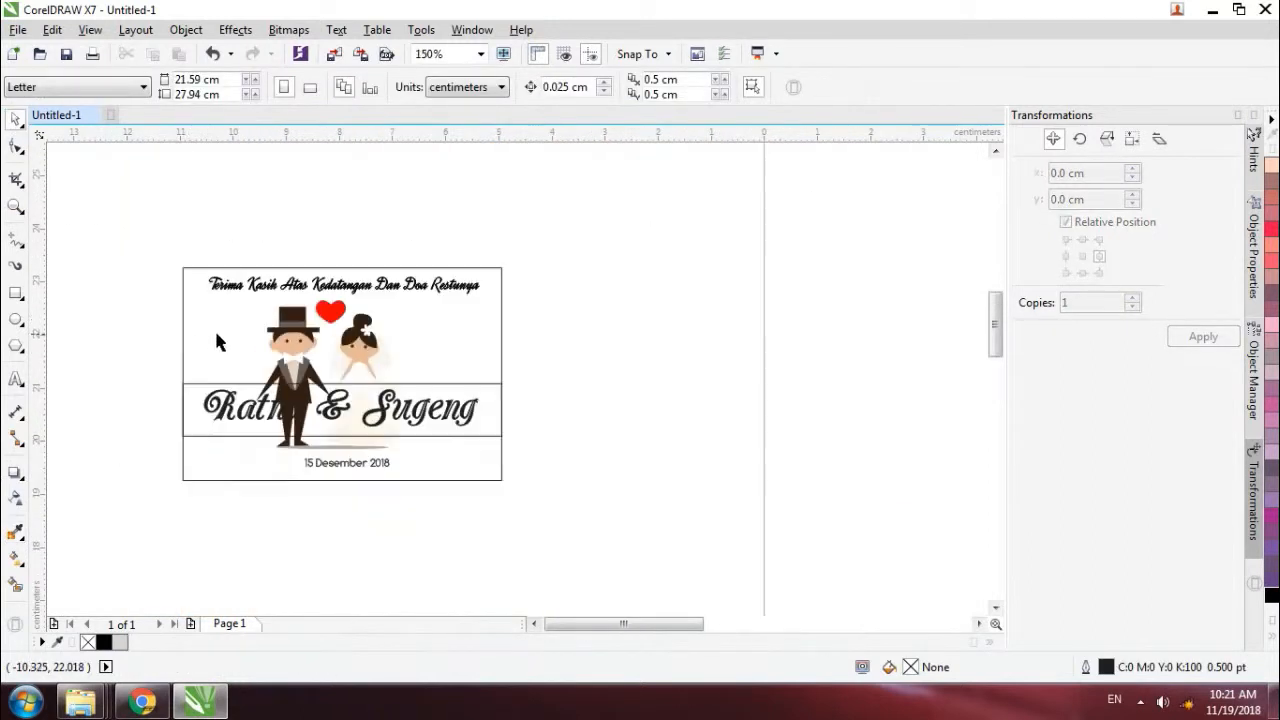
scroll(233, 337, up, 1)
click(185, 364)
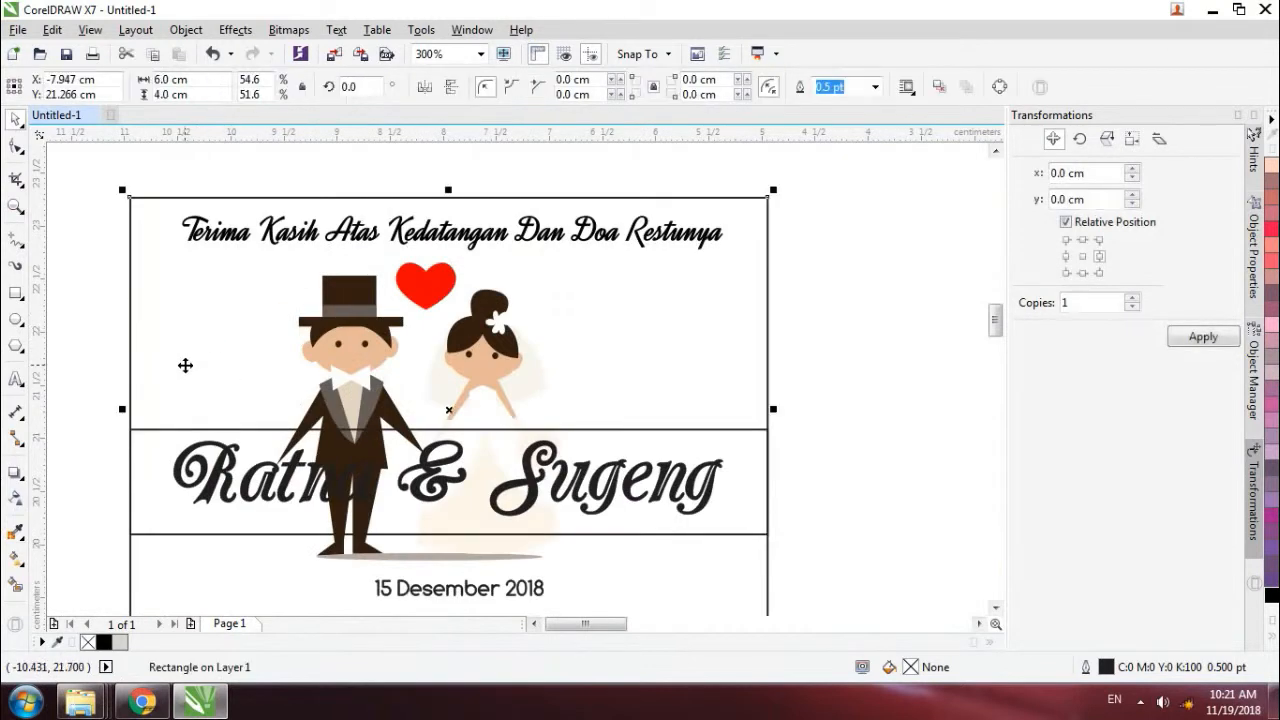
key(ctrl+d)
drag(176, 357, 214, 361)
shift+click(166, 362)
key(c)
click(731, 332)
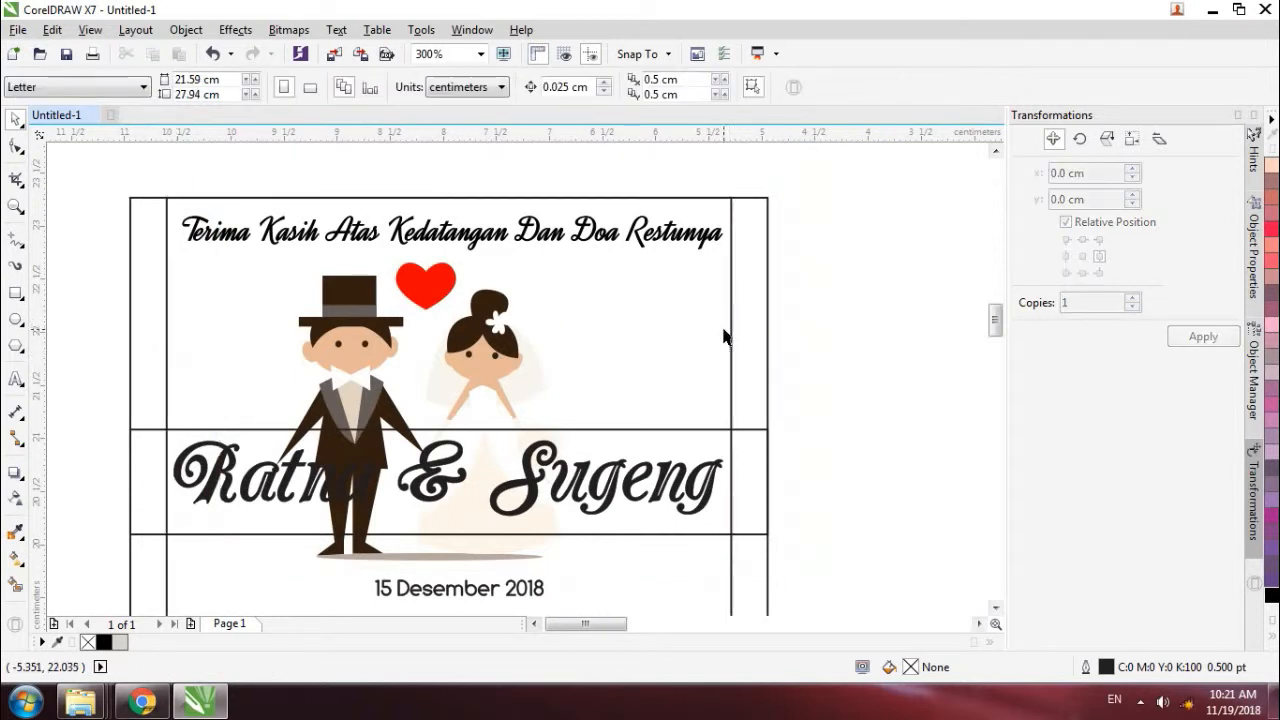
- Remove the outline of the narrower label rectangle and fill it with the sampled beige
click(873, 88)
click(830, 104)
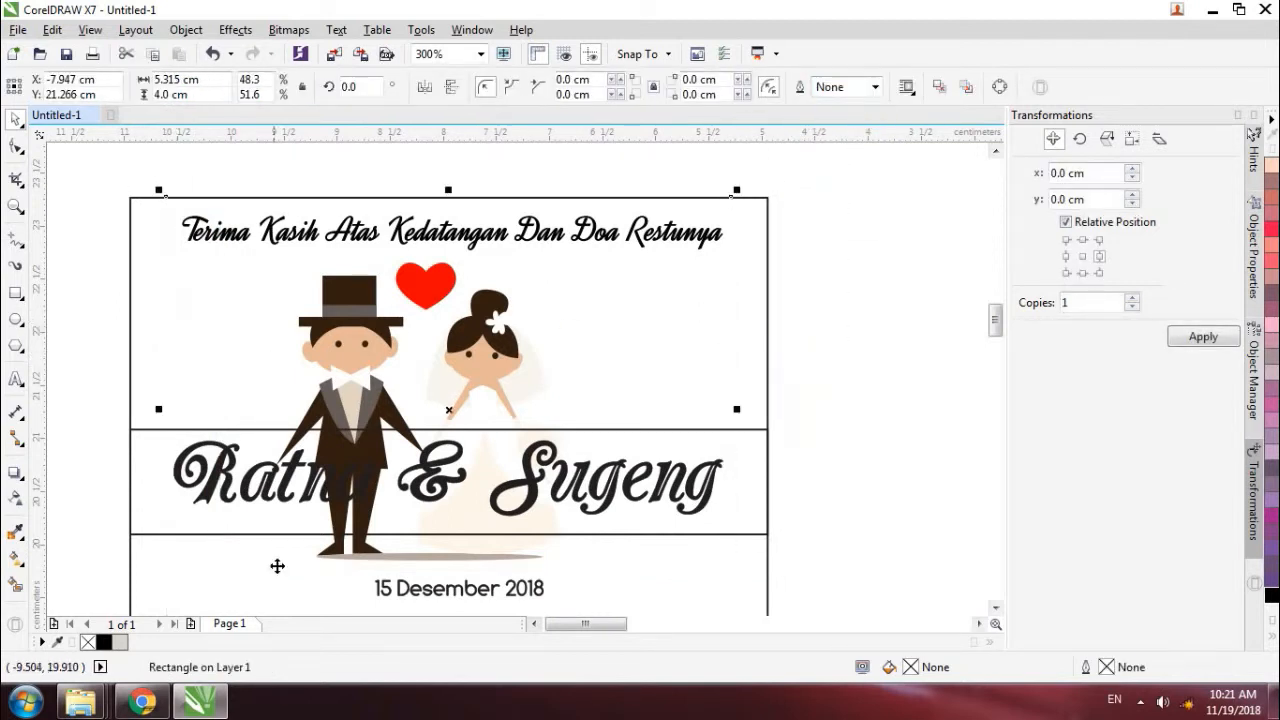
click(119, 642)
click(894, 371)
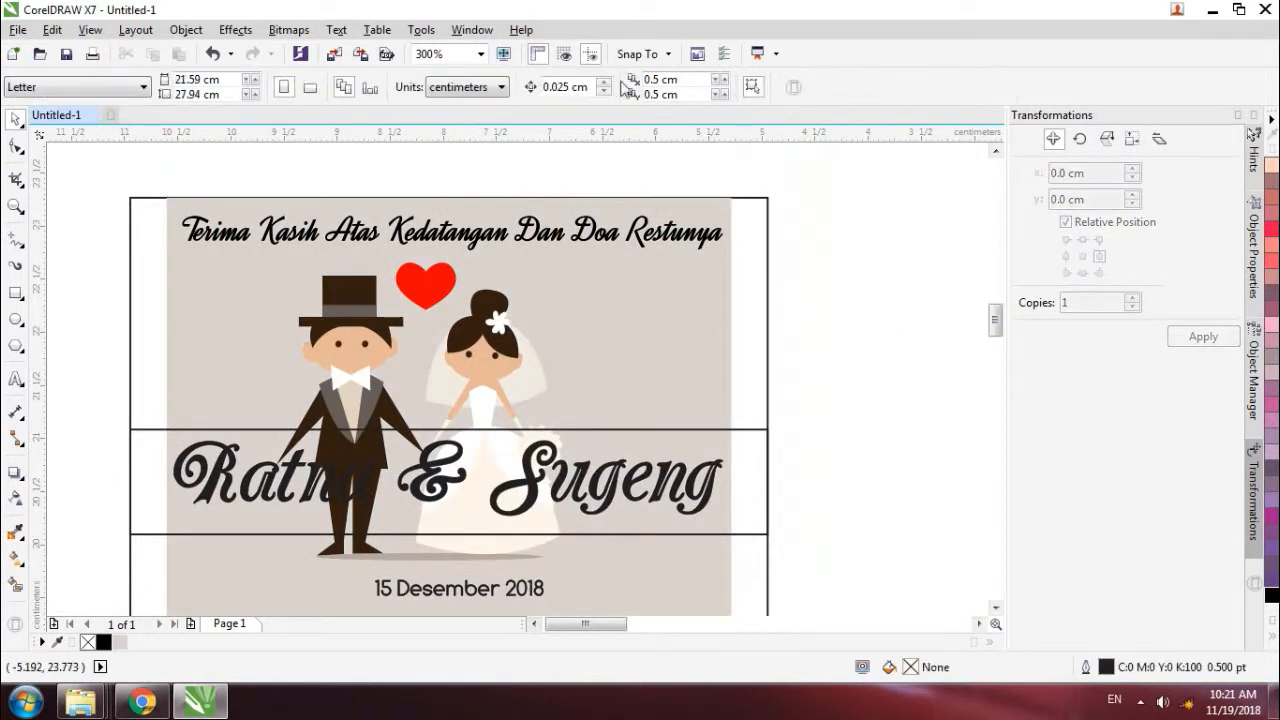
- Fill the rectangle framing the couple's names with dark grey and remove its outline
click(481, 54)
click(432, 69)
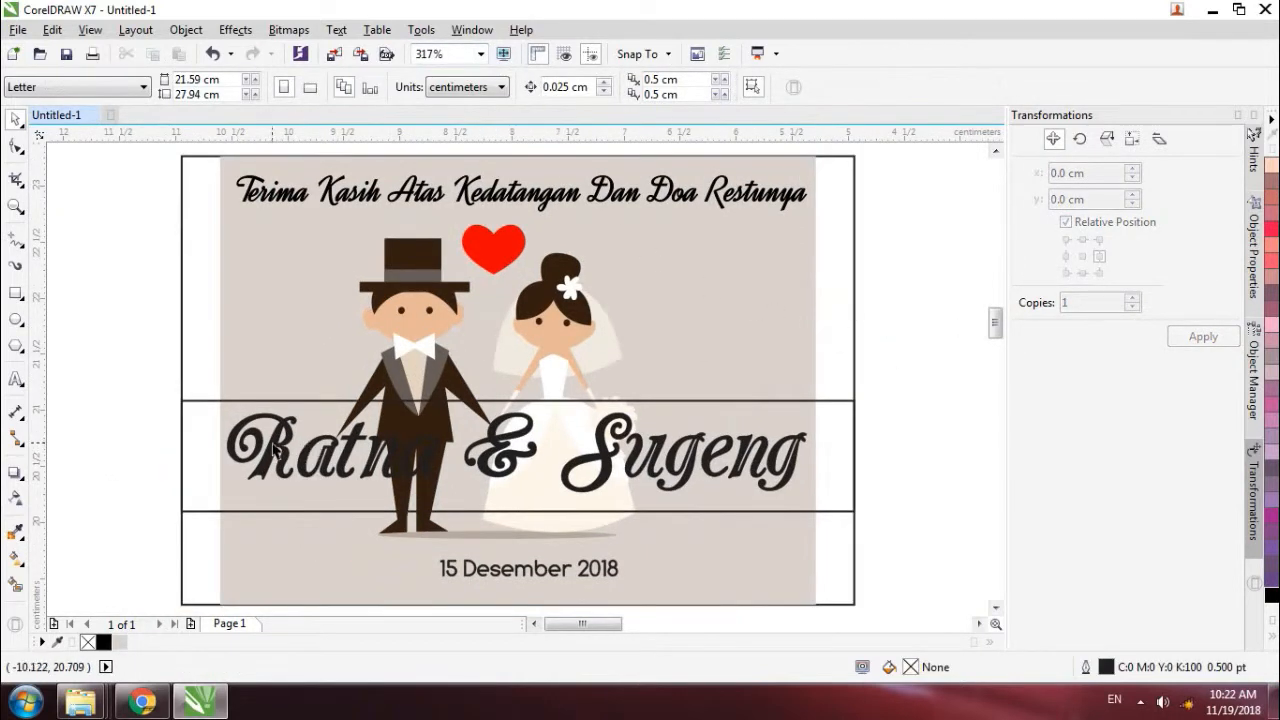
click(343, 451)
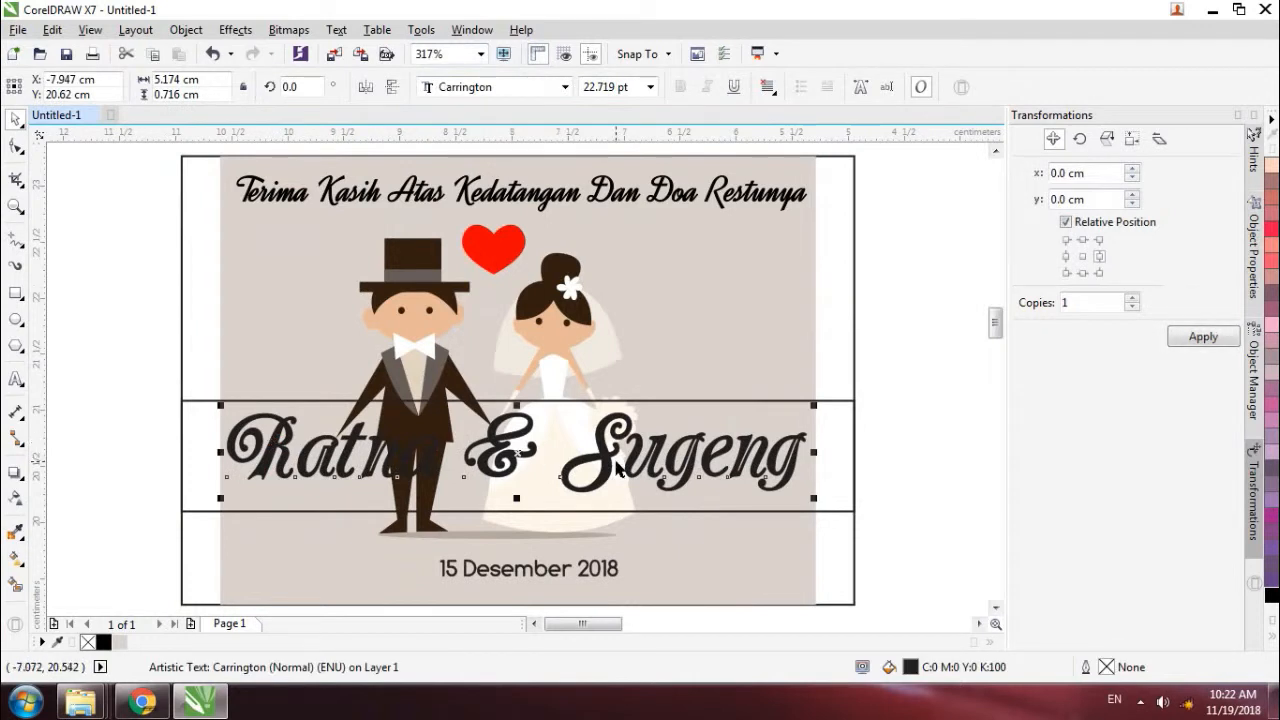
click(191, 430)
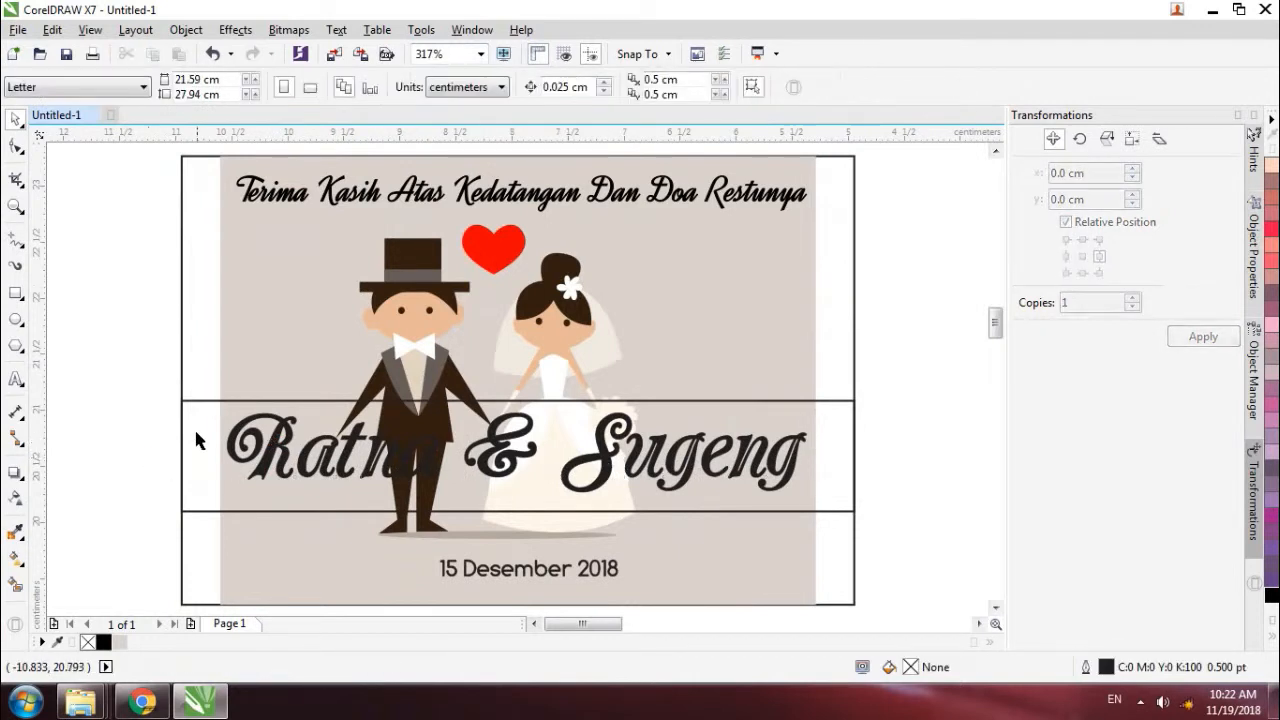
click(195, 434)
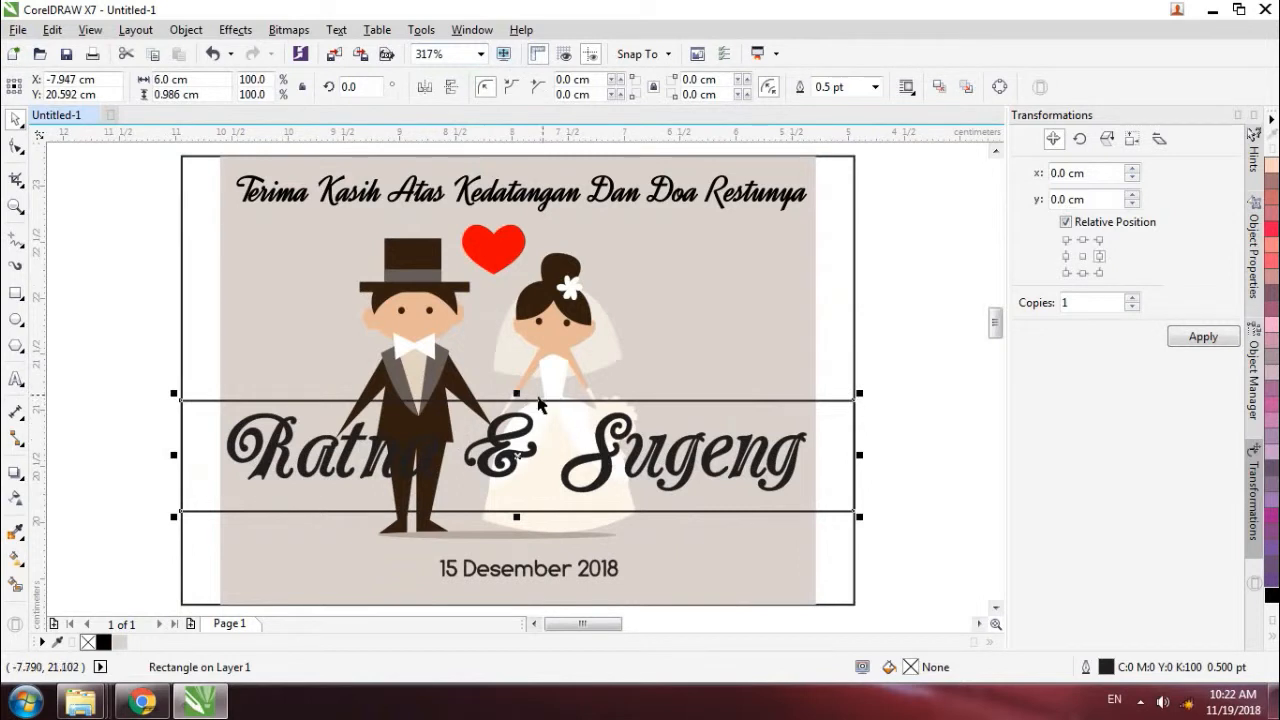
click(1268, 620)
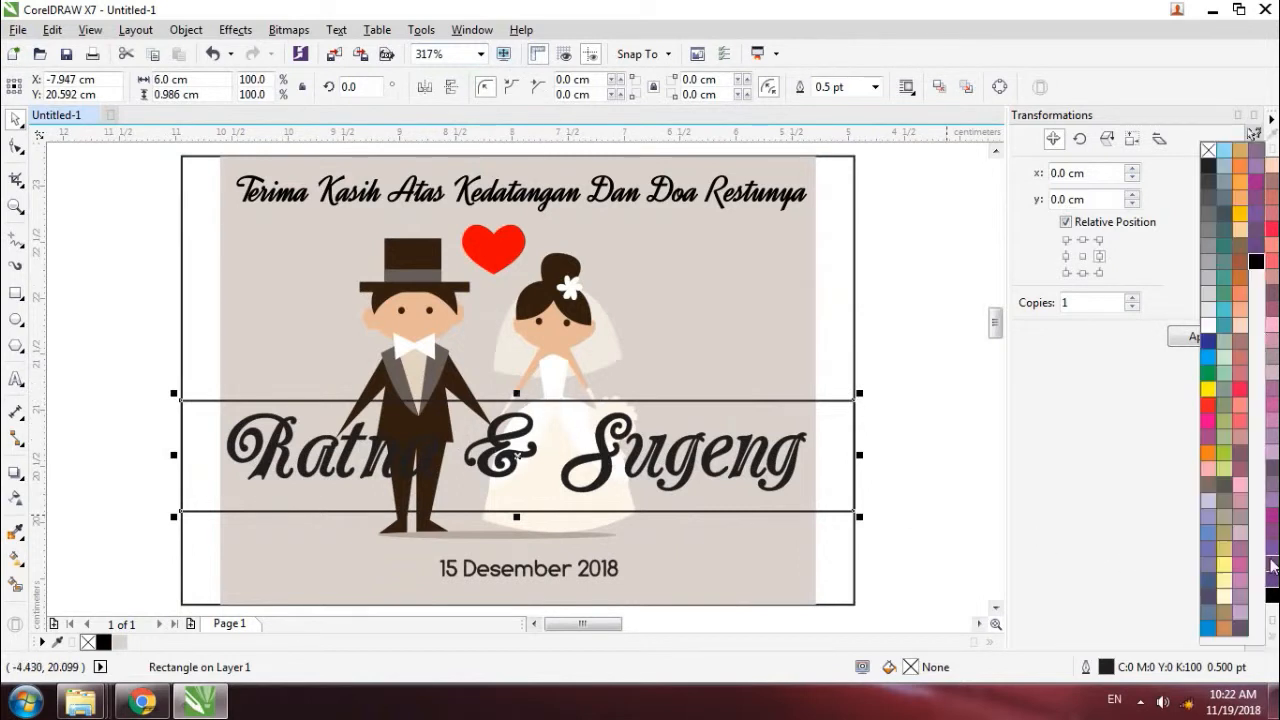
click(1209, 185)
click(1209, 200)
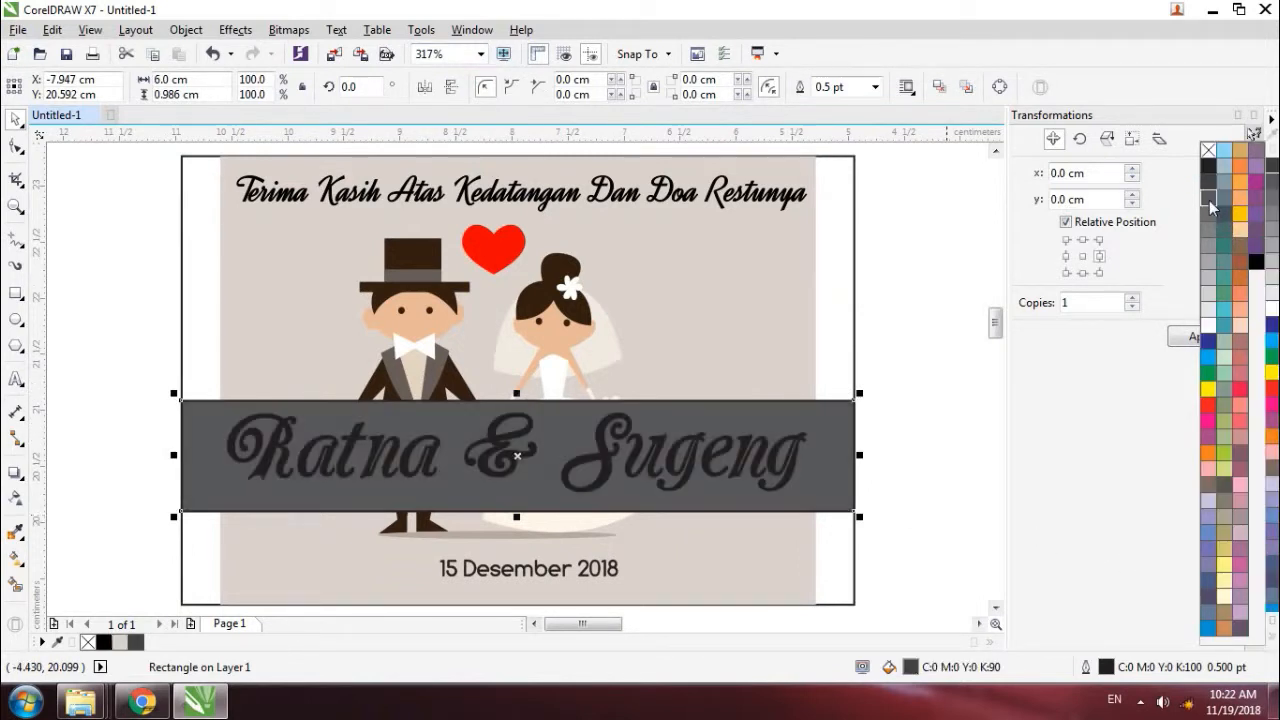
click(948, 430)
click(875, 90)
click(840, 101)
- Change the colour of the couple's names on the dark band to white
click(768, 462)
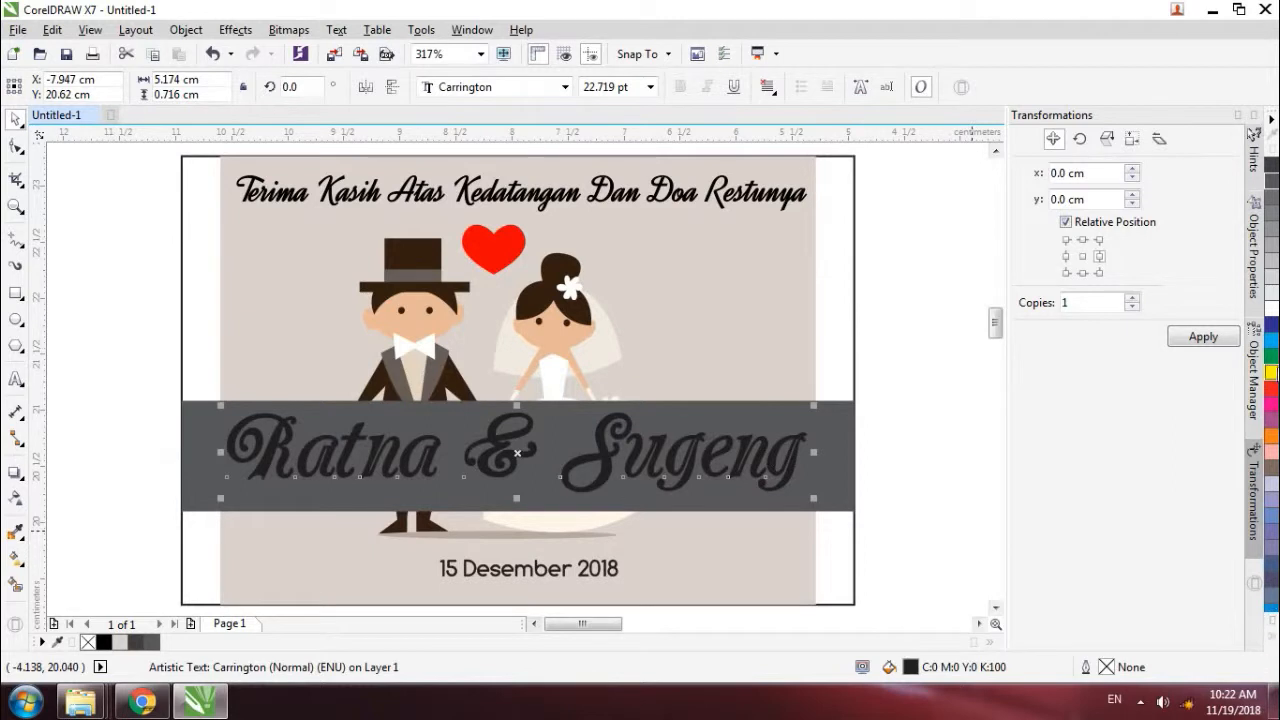
click(1271, 310)
click(967, 420)
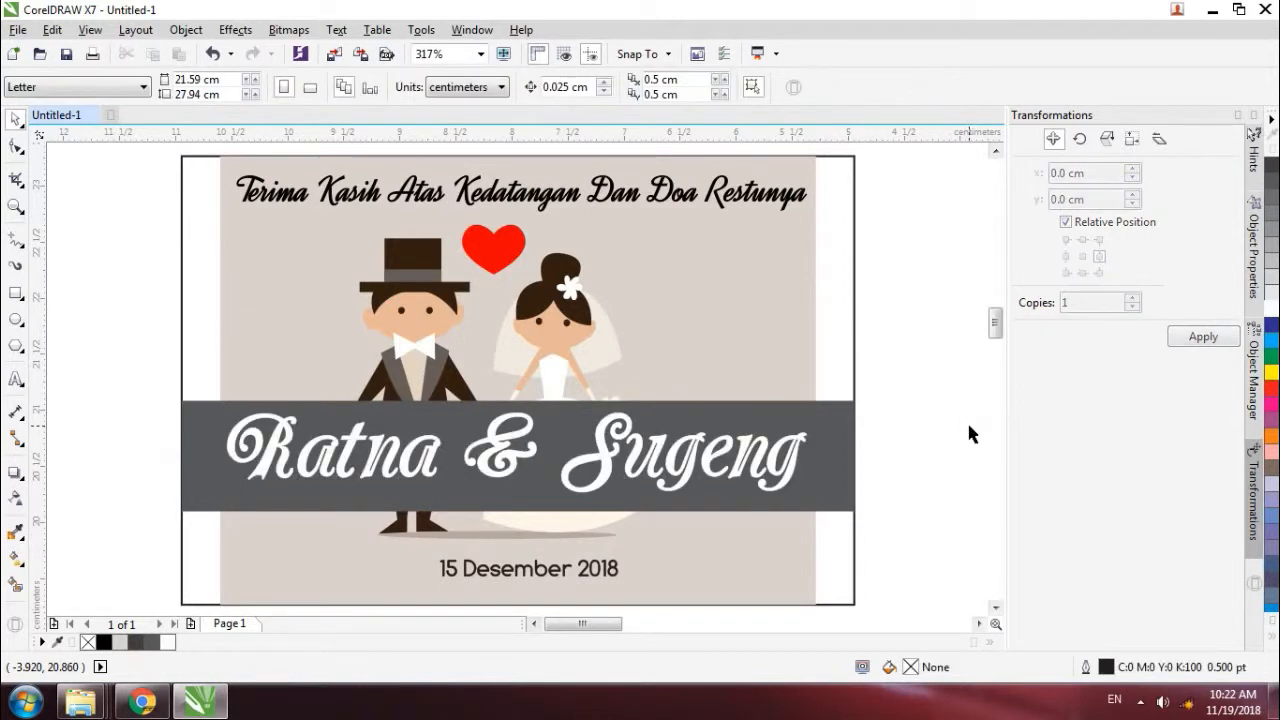
- Enlarge the couple's names to about 5.59 cm wide and align them to the centre of the dark band
click(272, 450)
drag(220, 494, 198, 500)
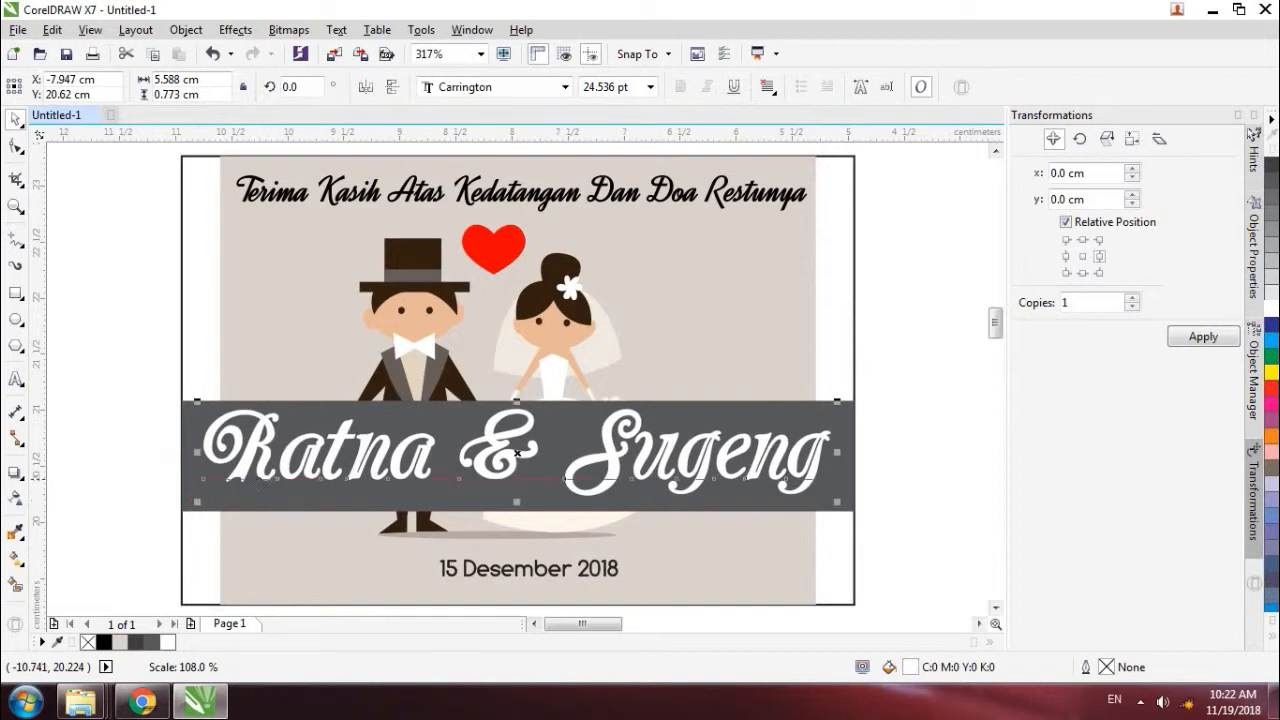
shift+click(853, 441)
click(909, 369)
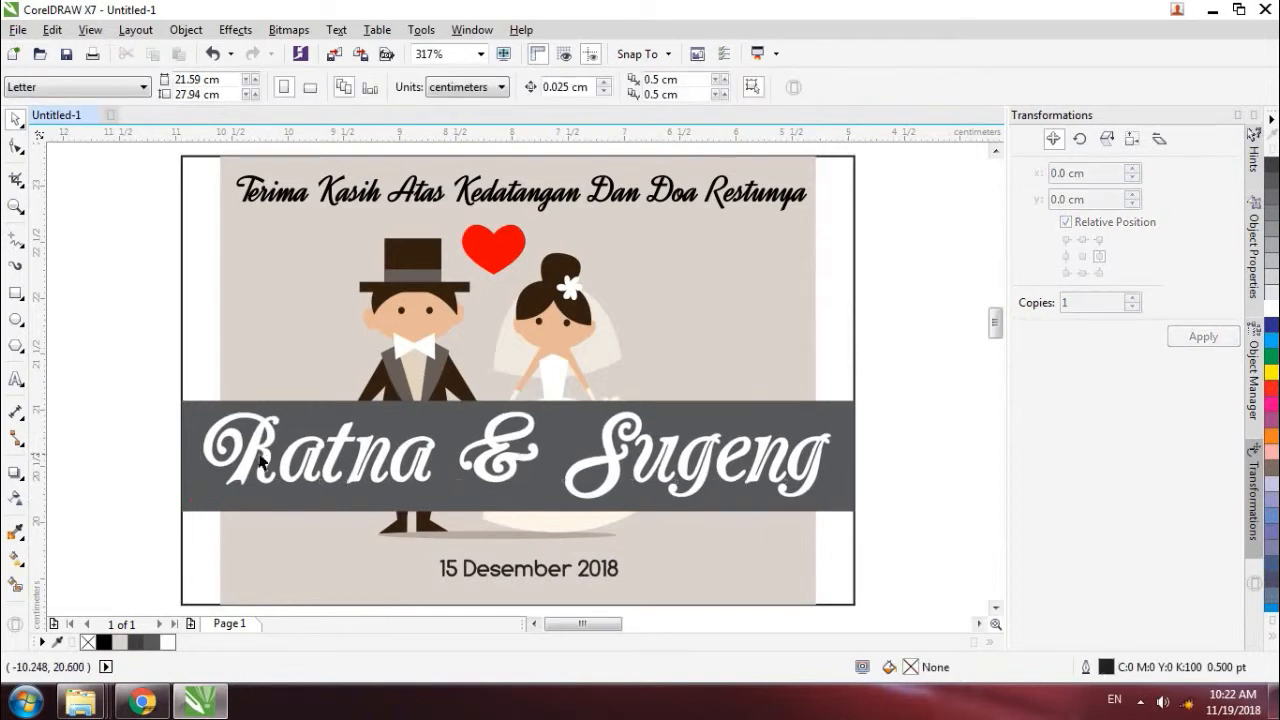
- Move the dark band and the couple's names down the label to just above the date
drag(129, 374, 891, 542)
key(Down)
key(Down)
key(Down)
key(Down)
key(Down)
key(Down)
key(Down)
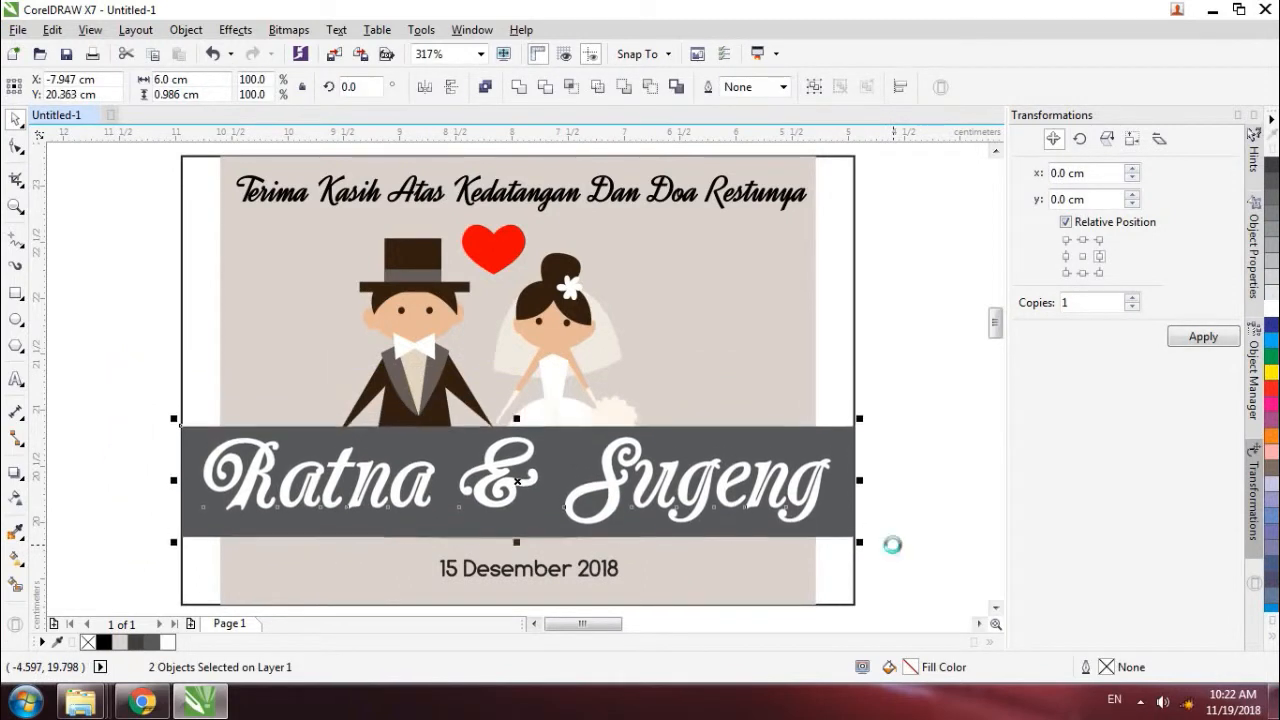
key(Down)
key(Down)
key(Down)
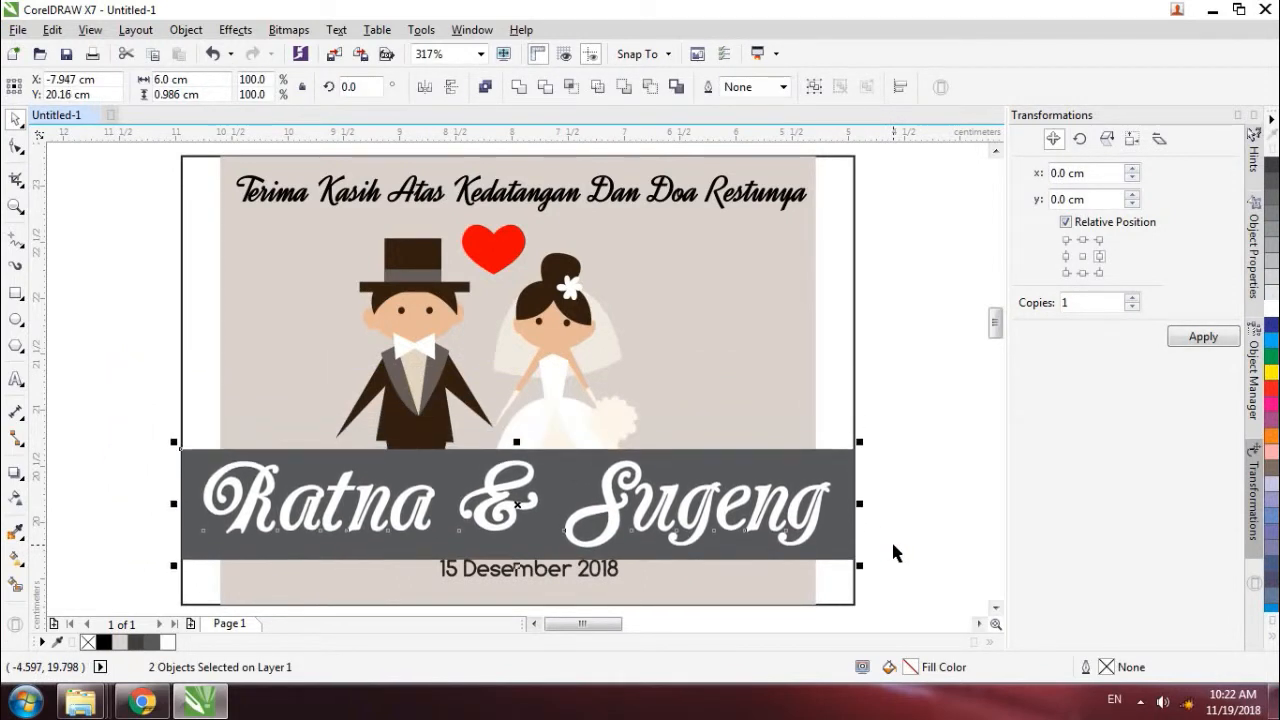
key(Up)
click(942, 498)
- Move the date down below the dark band and centre it horizontally on the beige panel
click(616, 574)
key(Down)
key(Down)
key(Down)
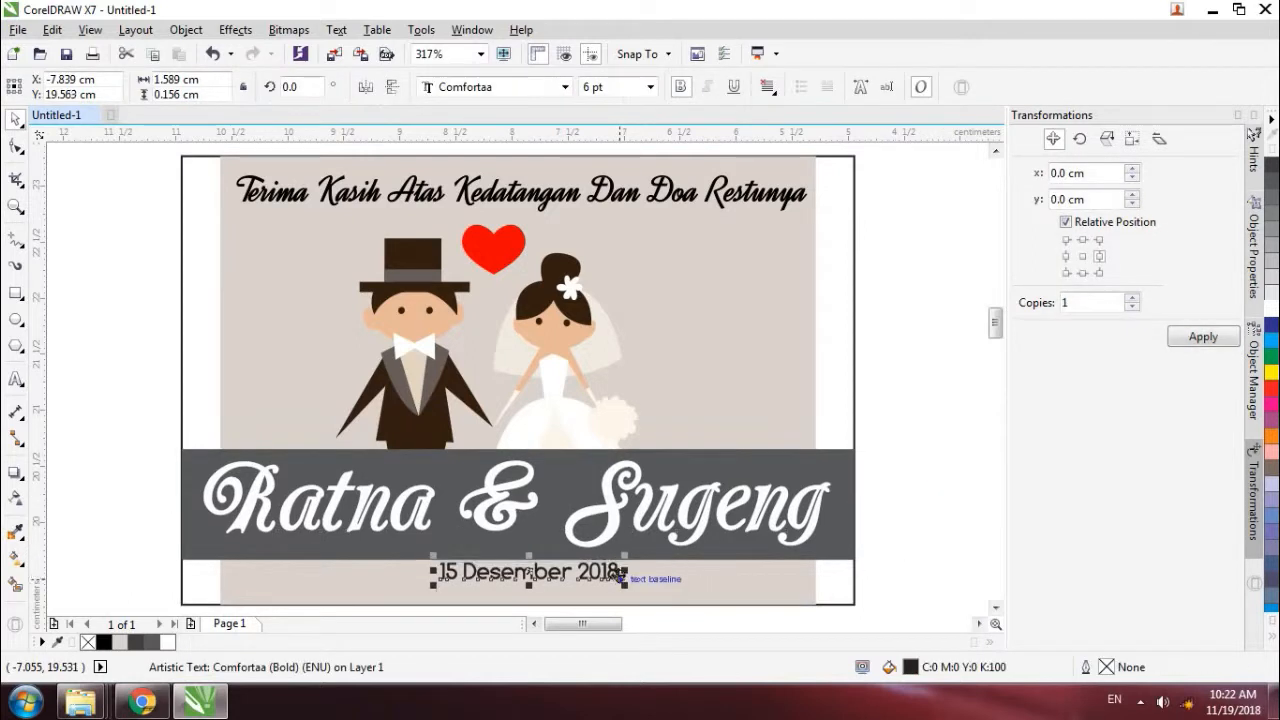
key(Down)
shift+click(684, 584)
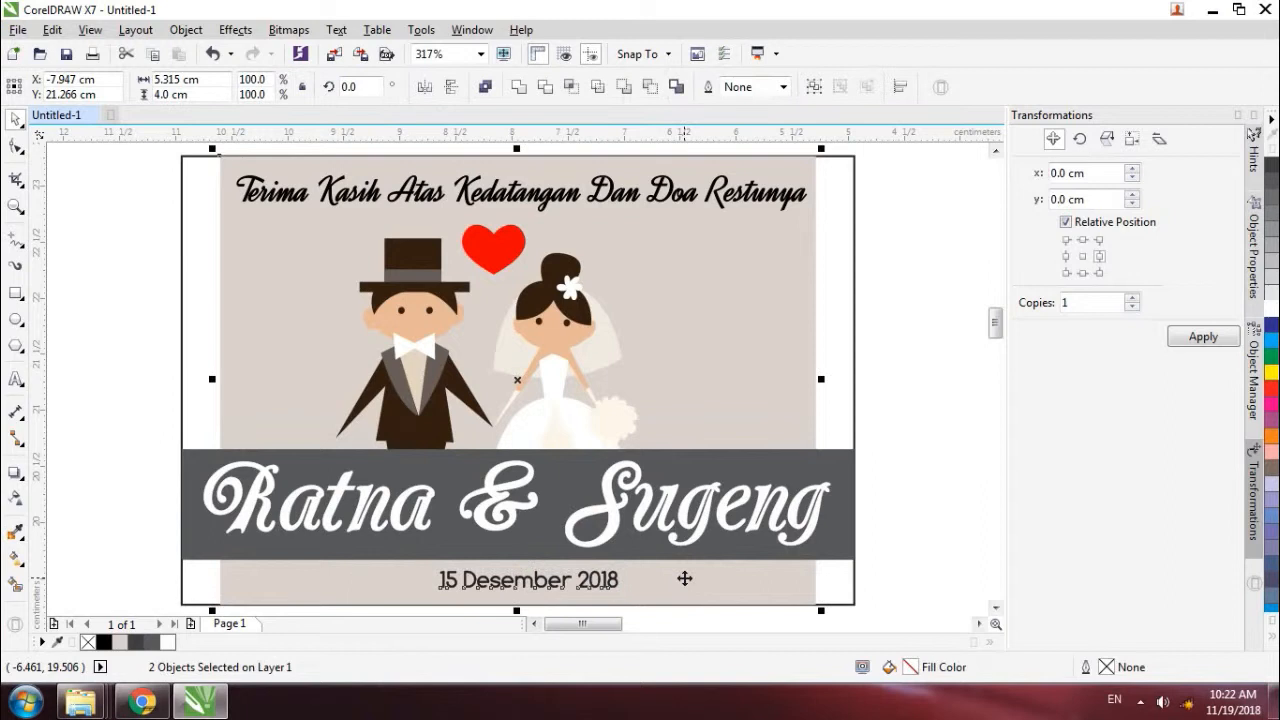
key(c)
click(815, 352)
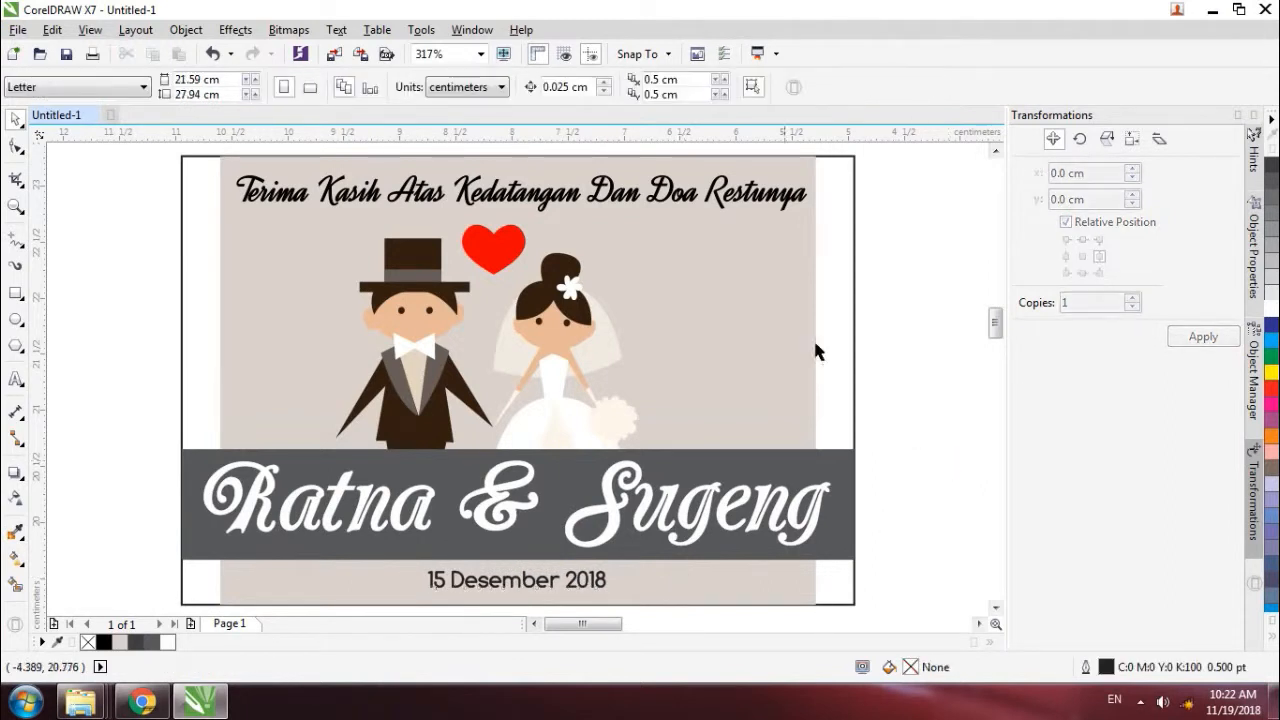
- Centre the thank-you line horizontally on the beige panel
click(668, 200)
shift+click(713, 263)
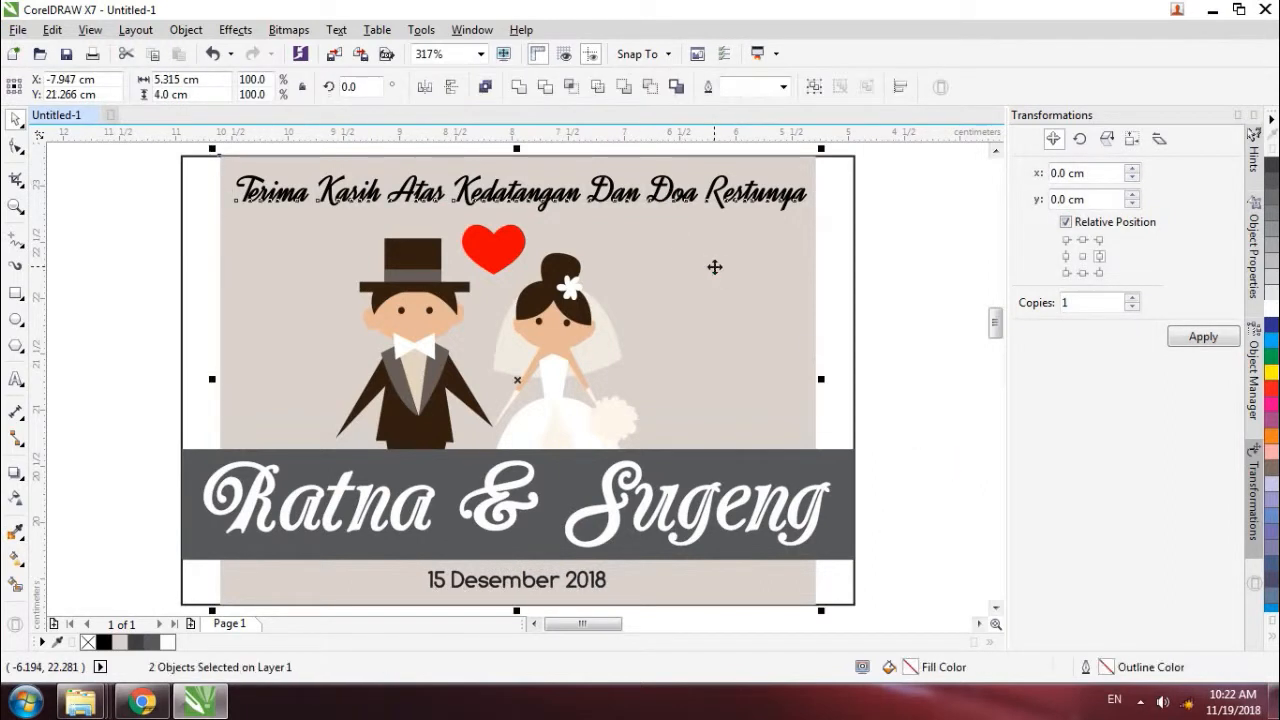
key(c)
click(943, 250)
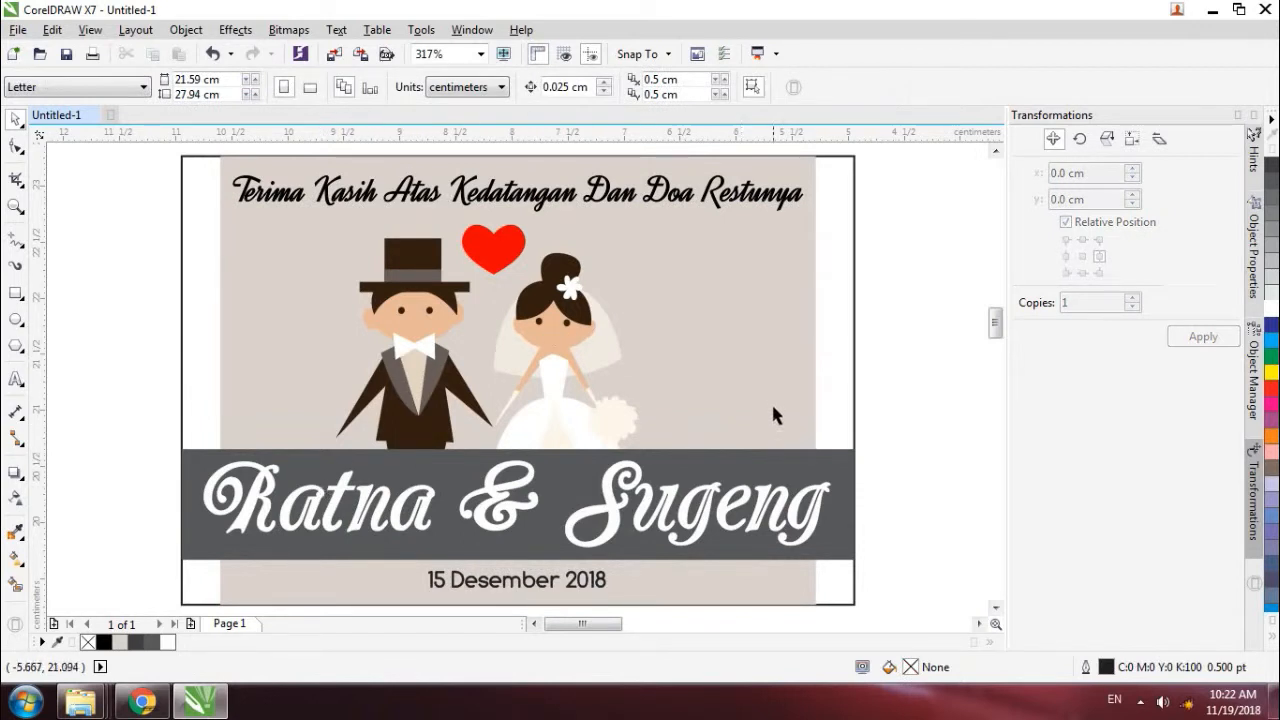
- Draw a small polygon beside the label, rotate it 30 degrees and give it 3 sides, making a triangle about 0.35 x 0.41 cm
click(16, 345)
drag(57, 344, 89, 370)
key(space)
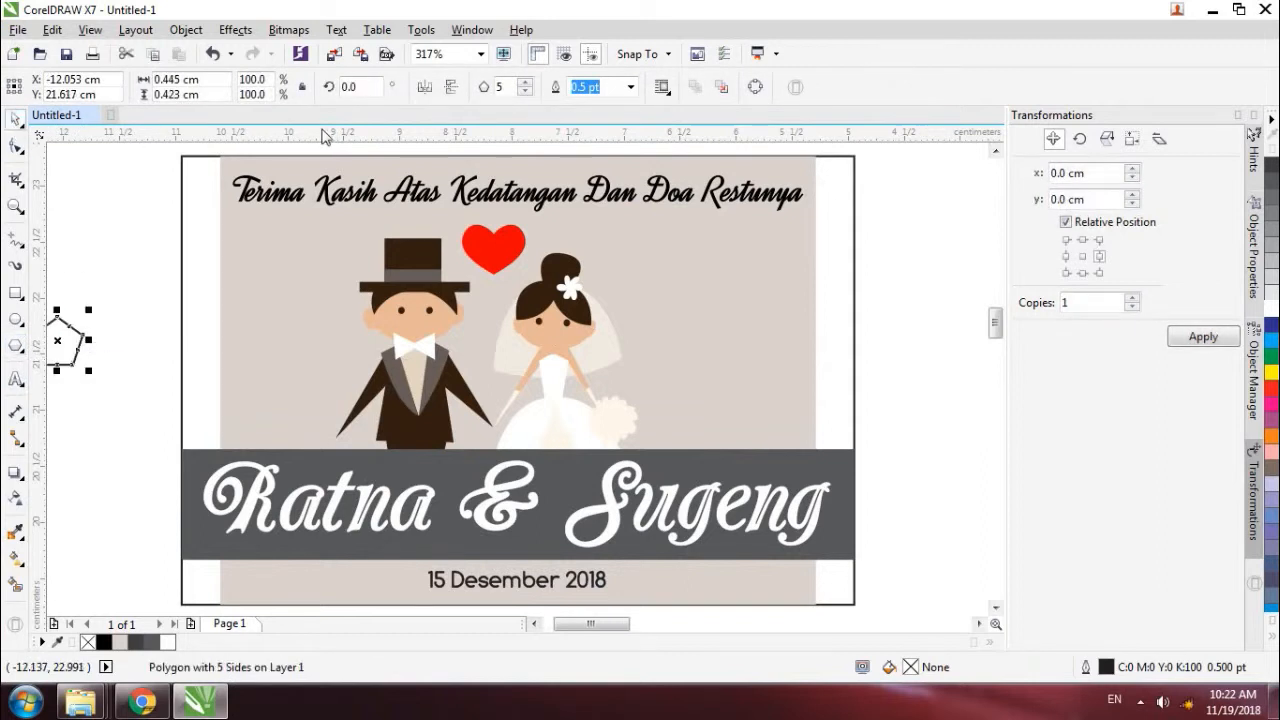
click(364, 86)
text(30)
key(Tab)
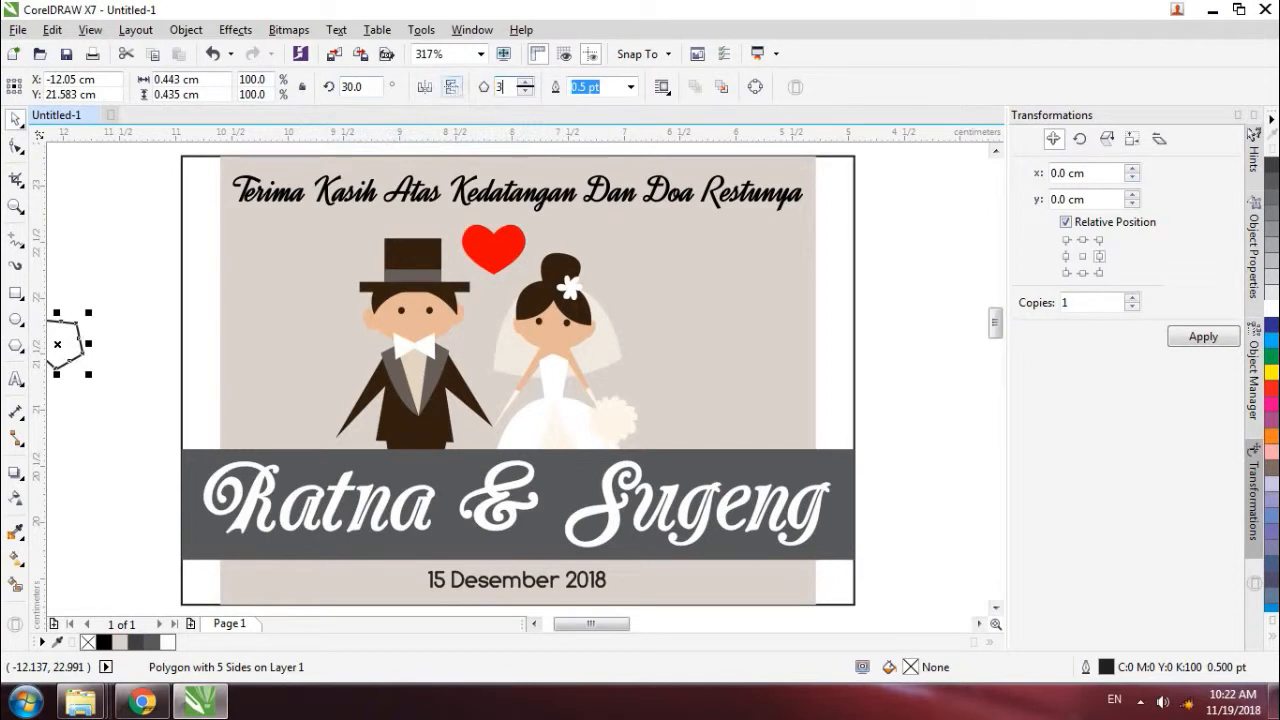
key(Return)
drag(85, 340, 163, 310)
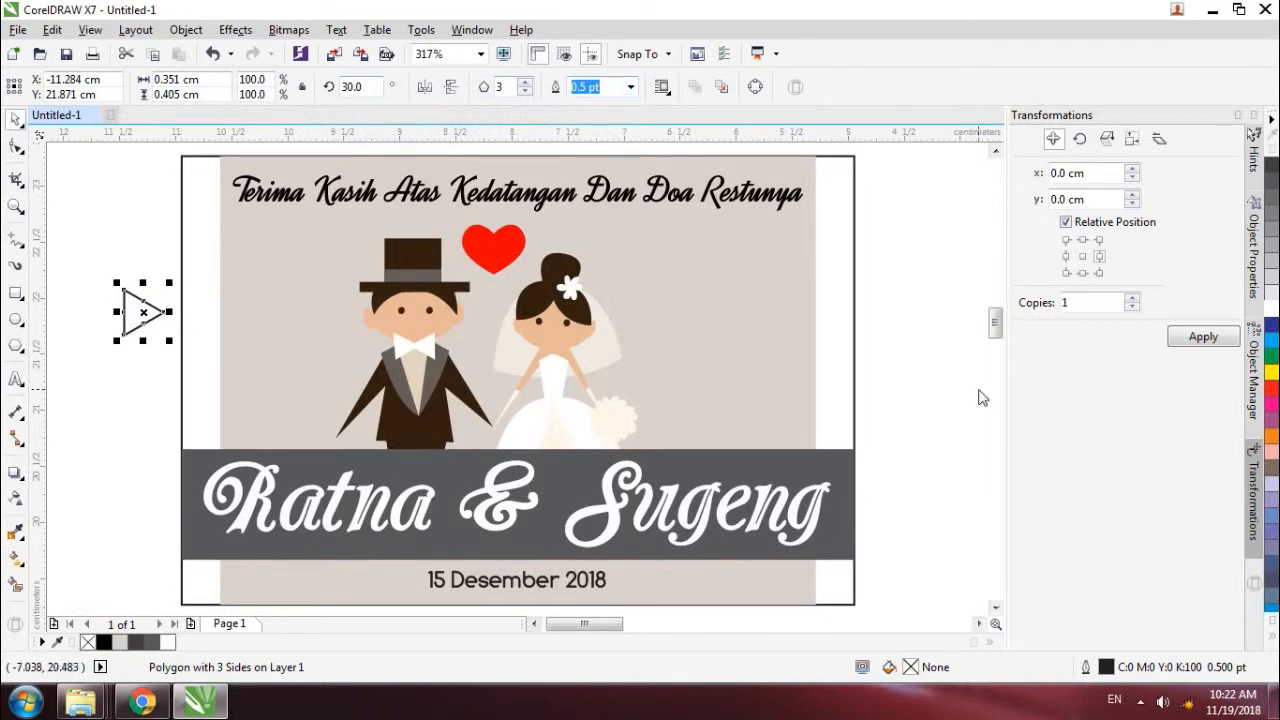
- Fill the small triangle with 30% black and remove its outline
click(1271, 262)
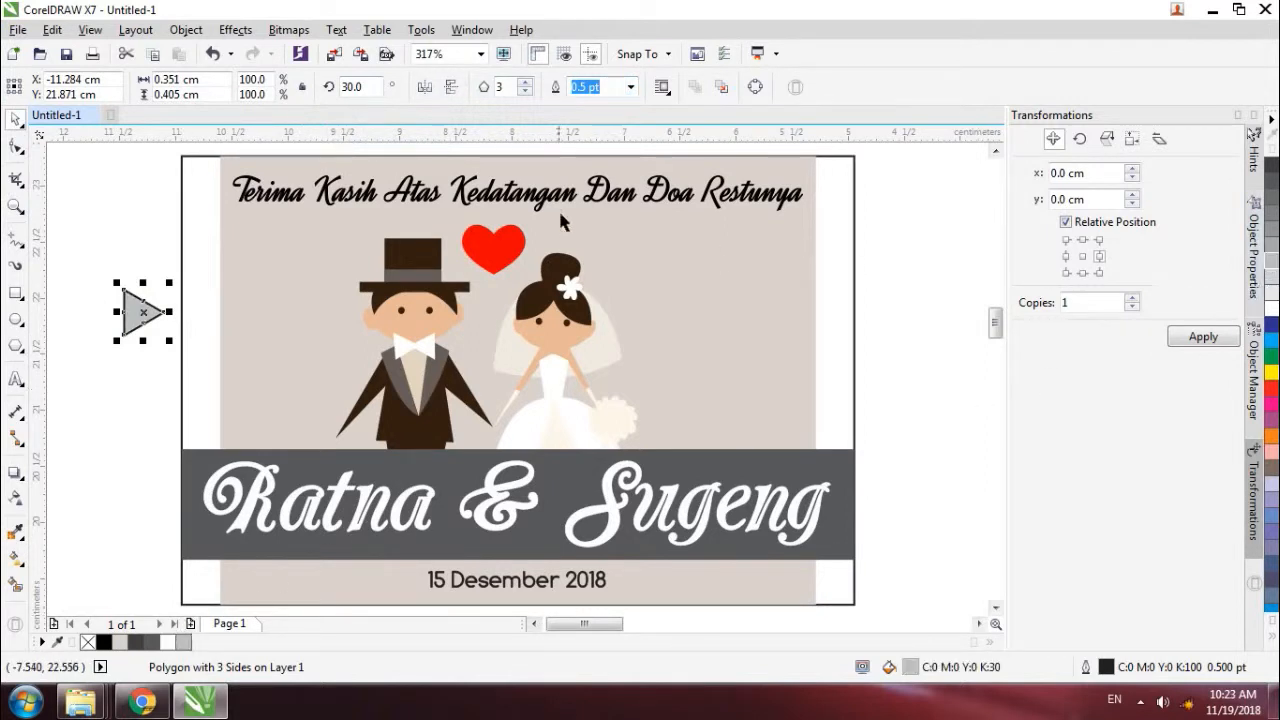
click(632, 88)
click(590, 104)
- Place the grey triangle at the dark band's lower-right corner, against the side edge of the beige panel
drag(150, 306, 837, 540)
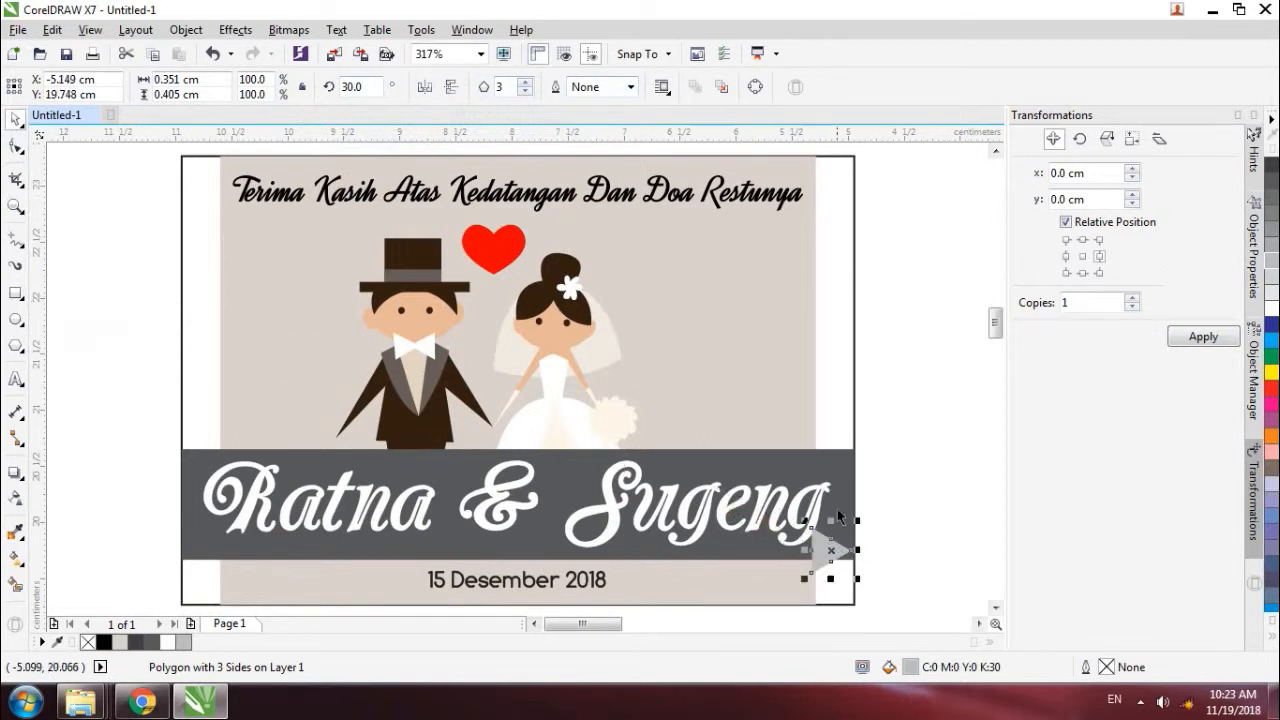
scroll(851, 580, up, 3)
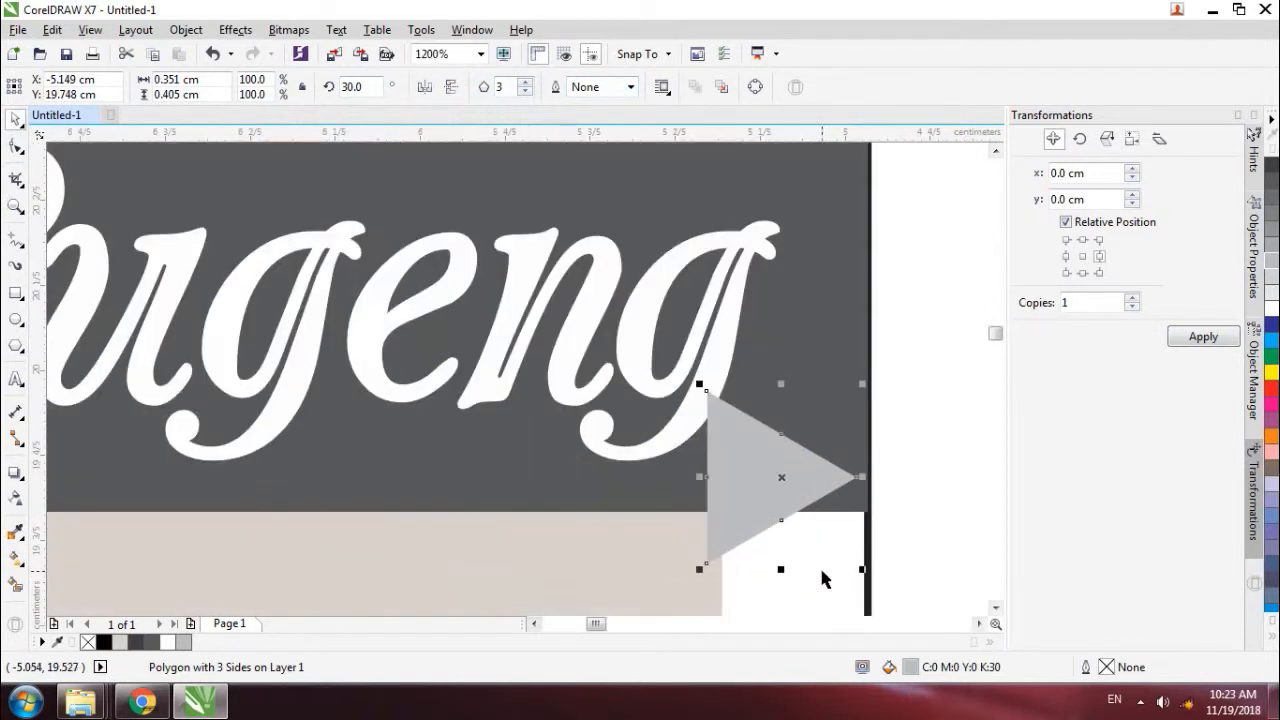
drag(766, 389, 789, 446)
- Order the grey triangle behind the beige panel and align its outer tip with the dark band's right edge
right_click(789, 446)
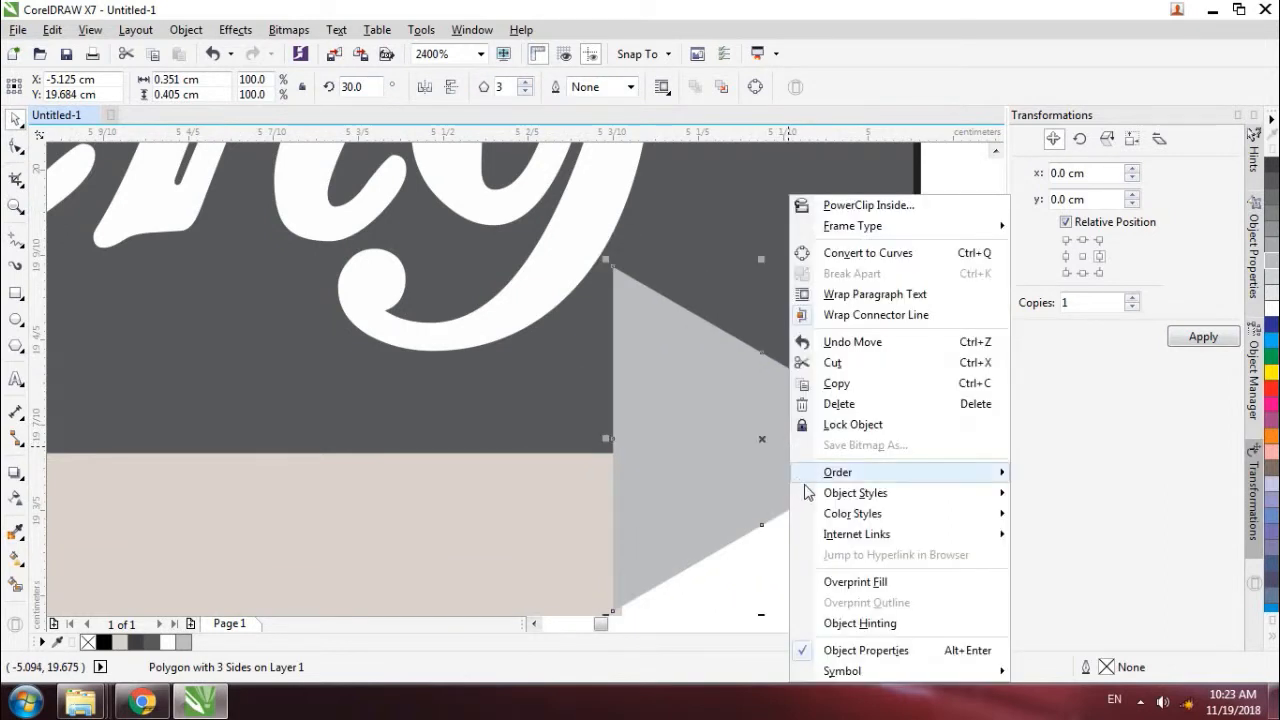
mouse_move(898, 480)
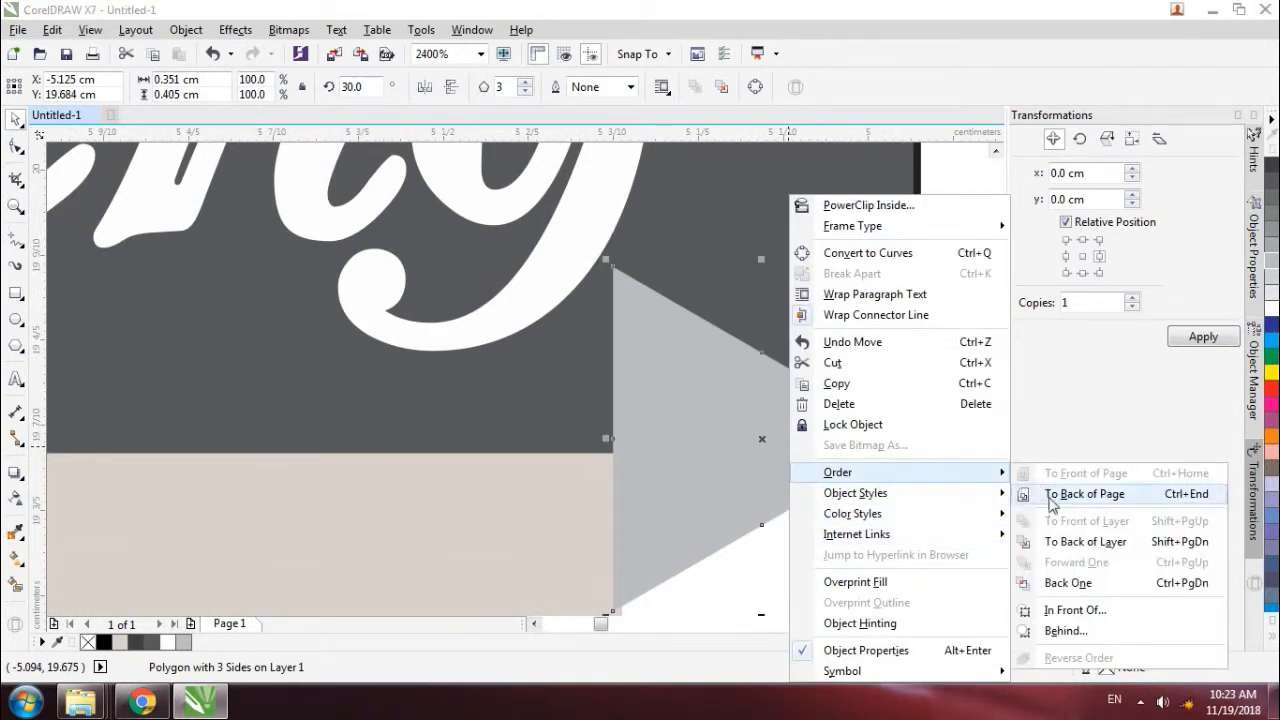
click(1062, 631)
click(575, 598)
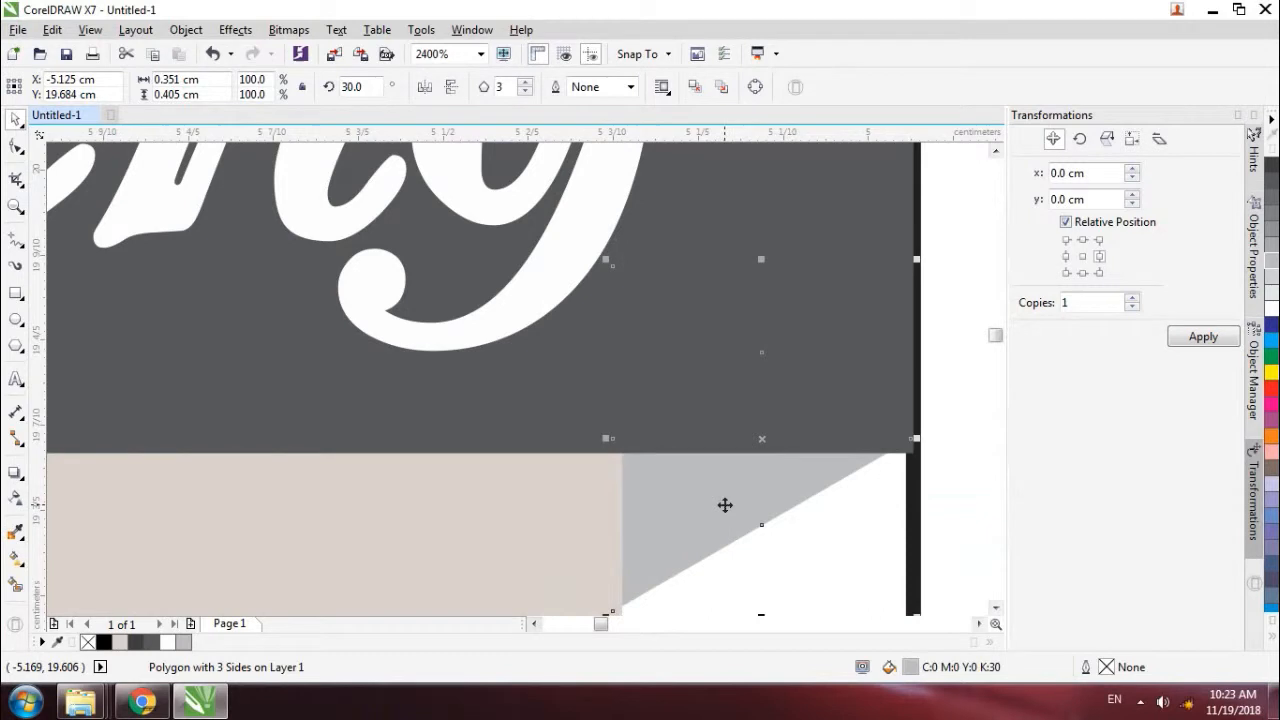
shift+click(847, 184)
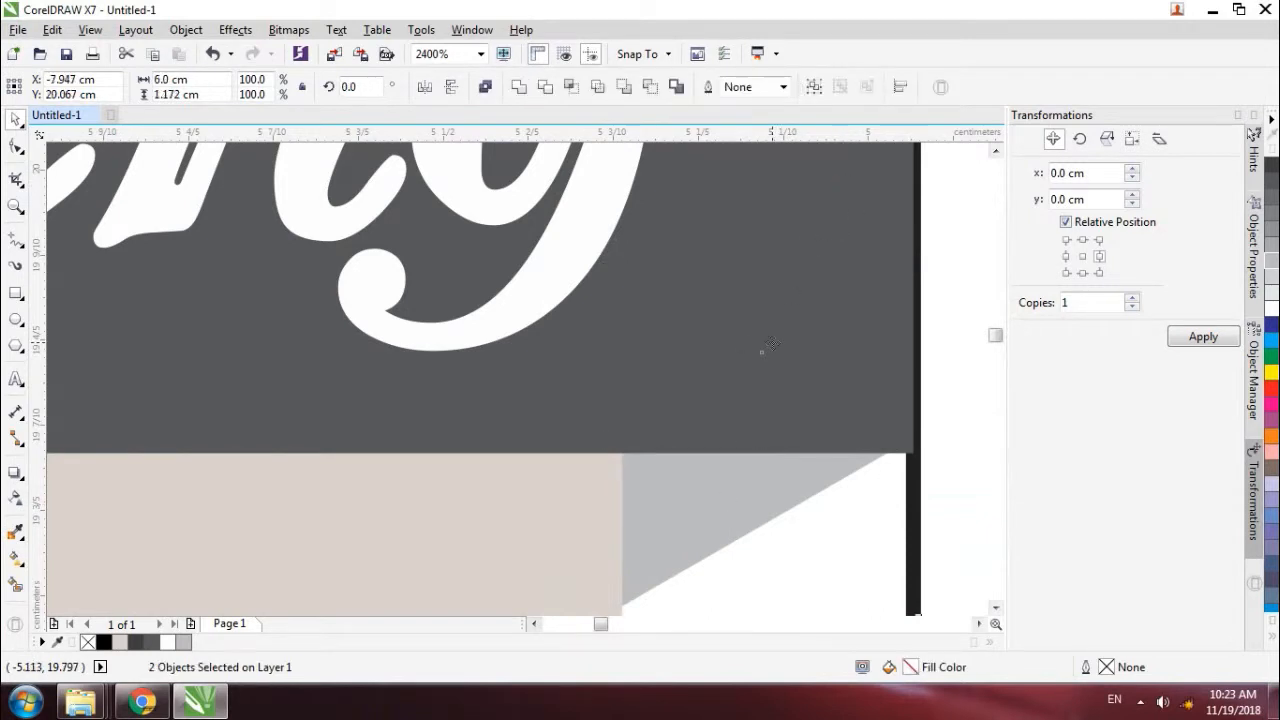
click(942, 440)
- Move the grey triangle up slightly so its tip meets the dark band's lower-right corner, and right-align it with the band
click(758, 479)
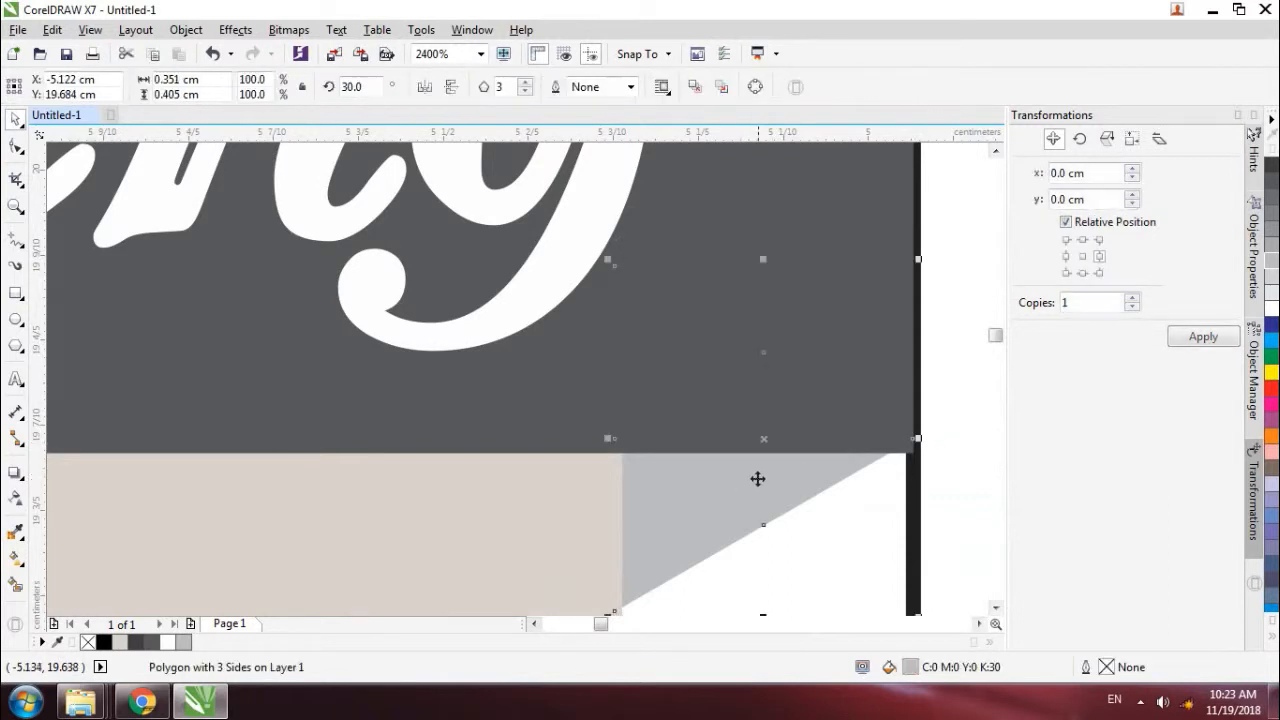
scroll(885, 468, up, 2)
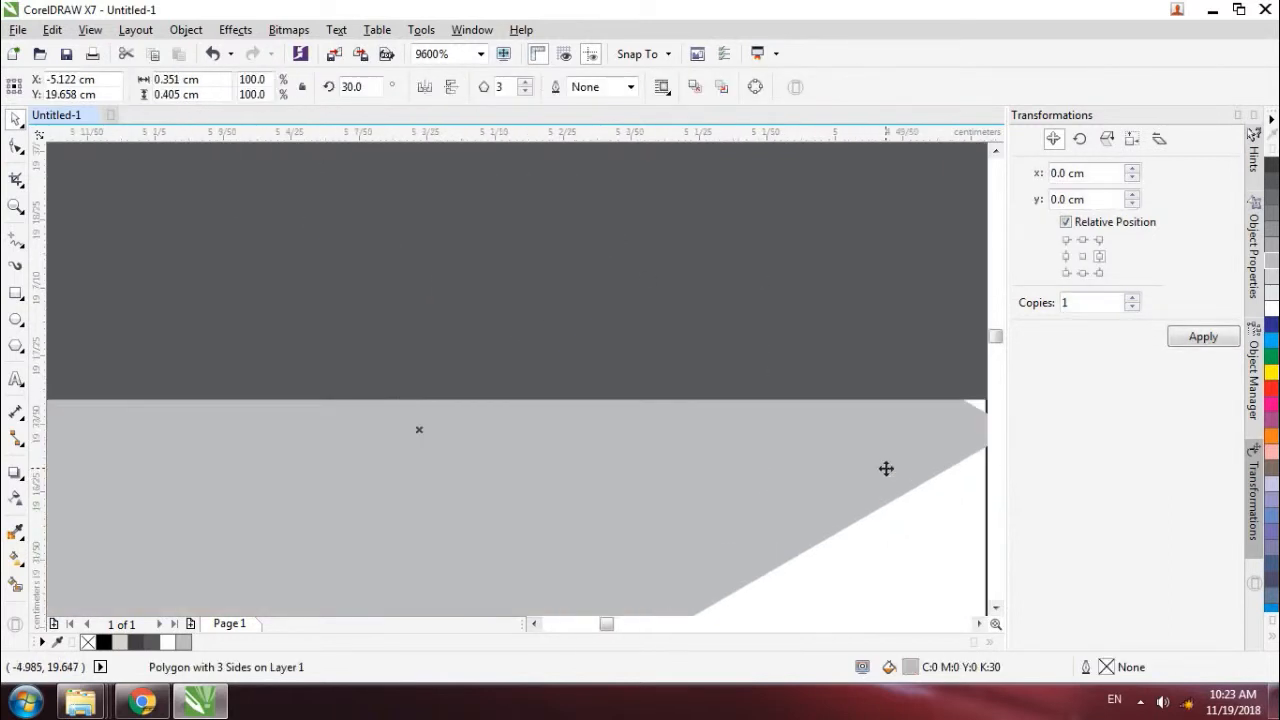
click(978, 623)
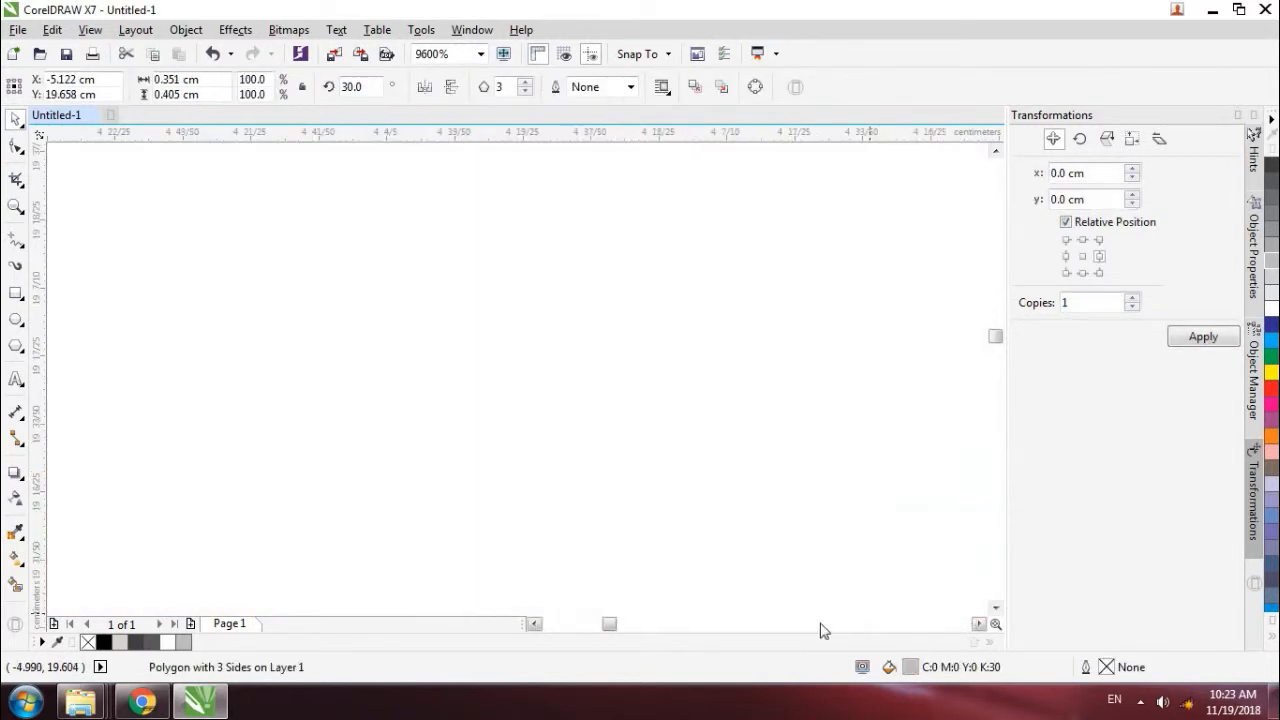
click(533, 624)
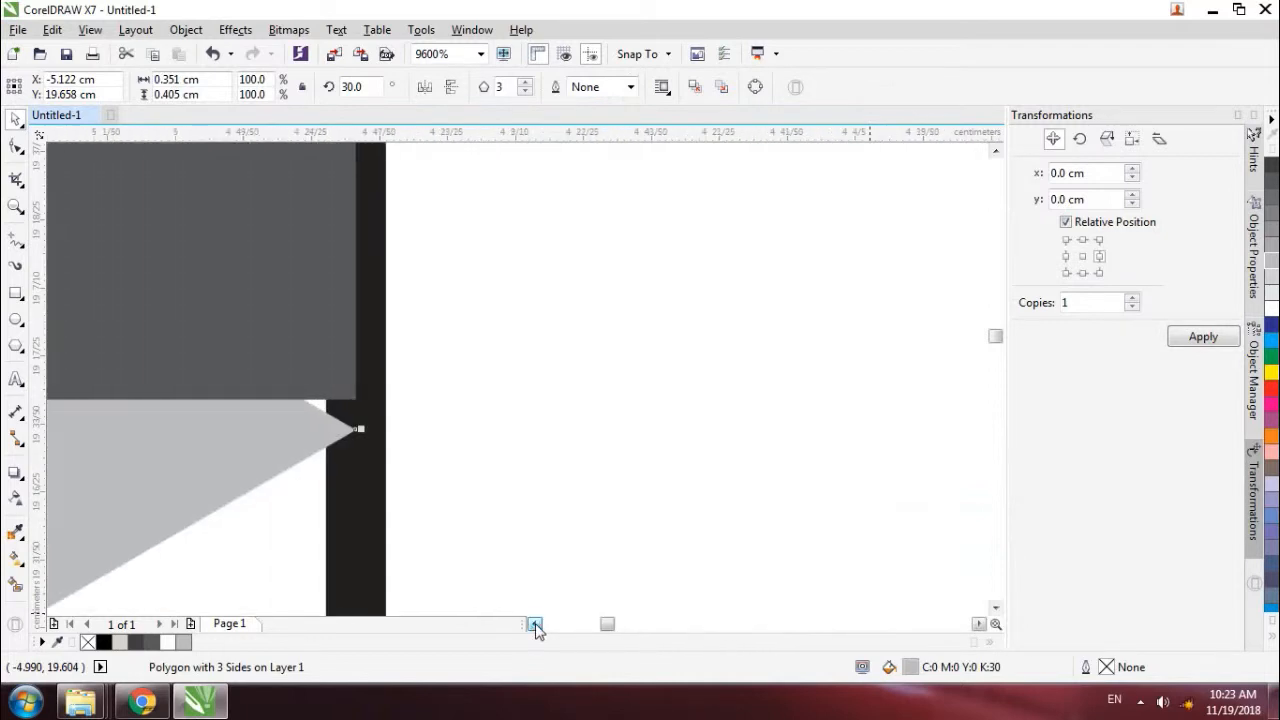
drag(314, 491, 317, 466)
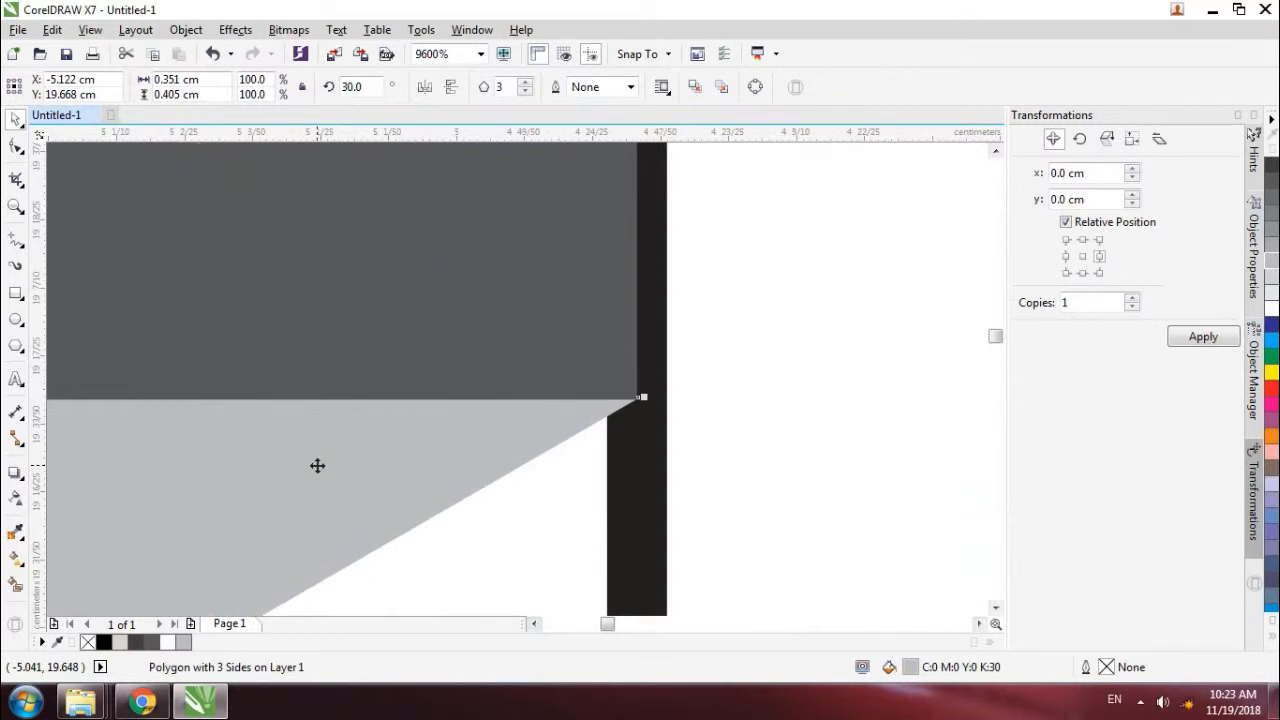
shift+click(397, 341)
key(r)
click(750, 428)
- Copy the grey triangle to the dark band's lower-left corner and mirror the copy horizontally
scroll(350, 437, down, 3)
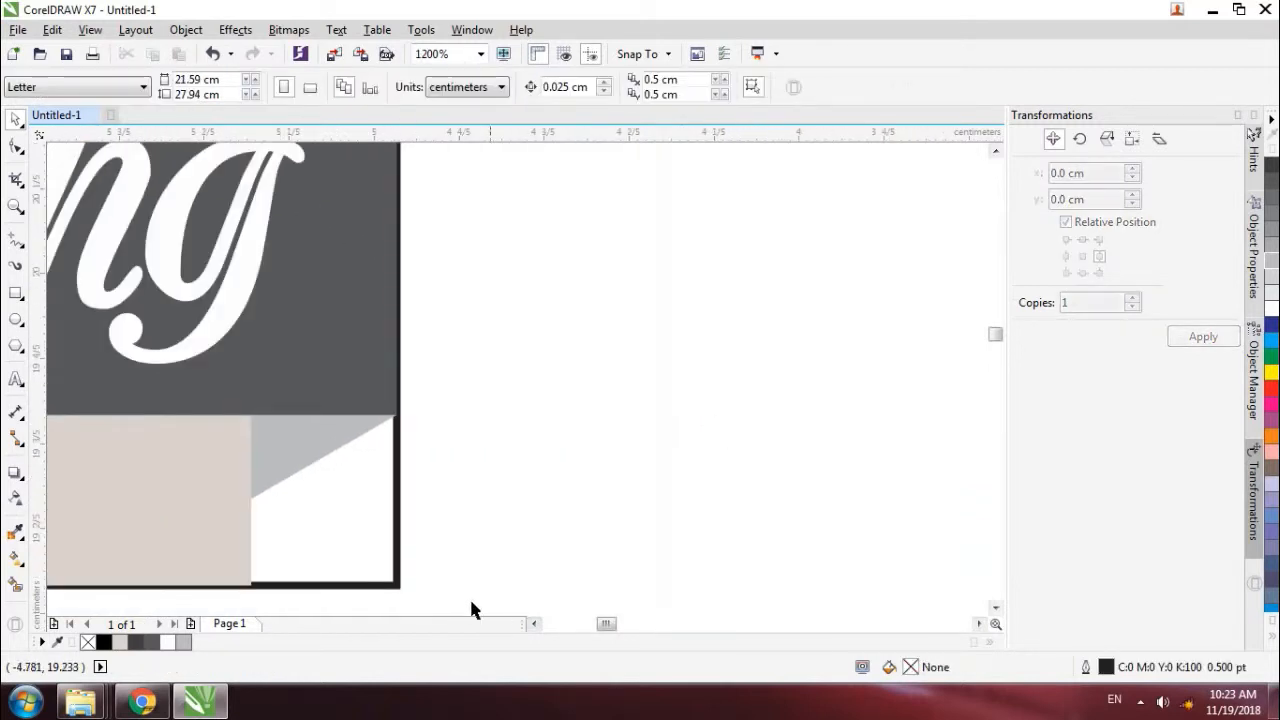
click(534, 623)
scroll(314, 457, down, 3)
click(480, 53)
click(470, 80)
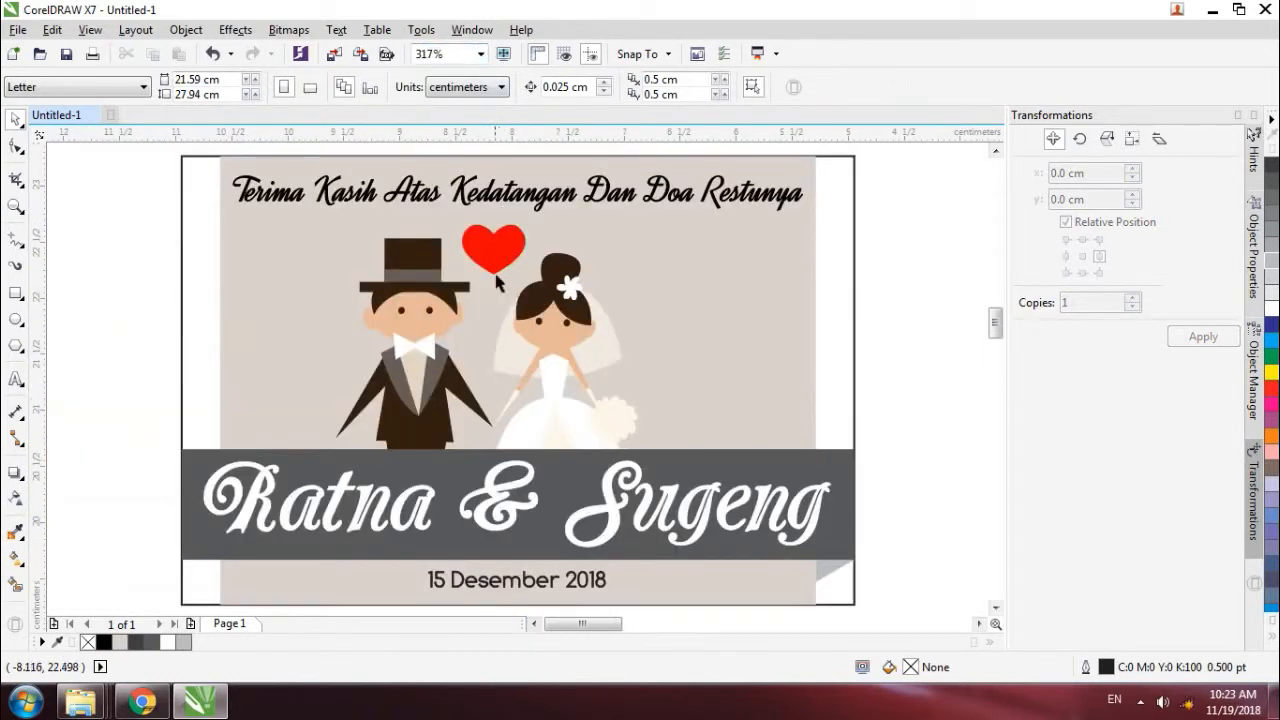
click(827, 570)
drag(827, 570, 208, 548)
click(426, 88)
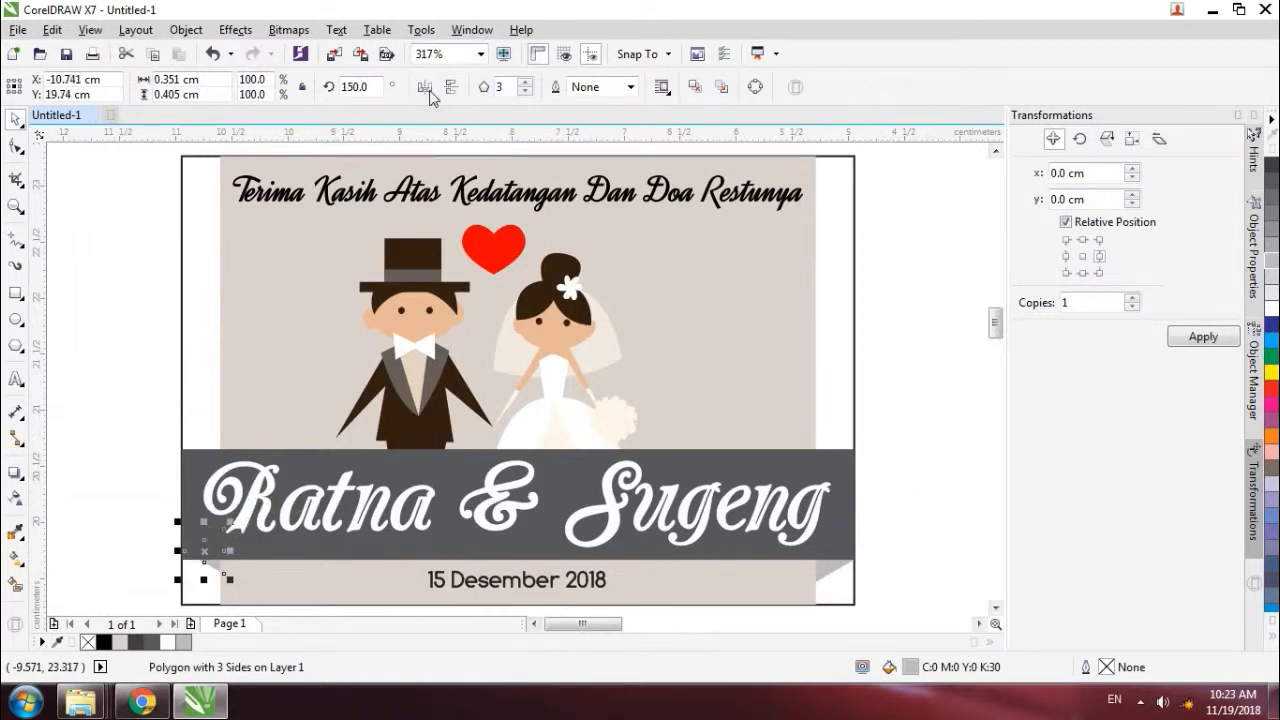
- Bottom-align the copied triangle with the original and align it with the dark band's left edge
shift+click(830, 570)
key(b)
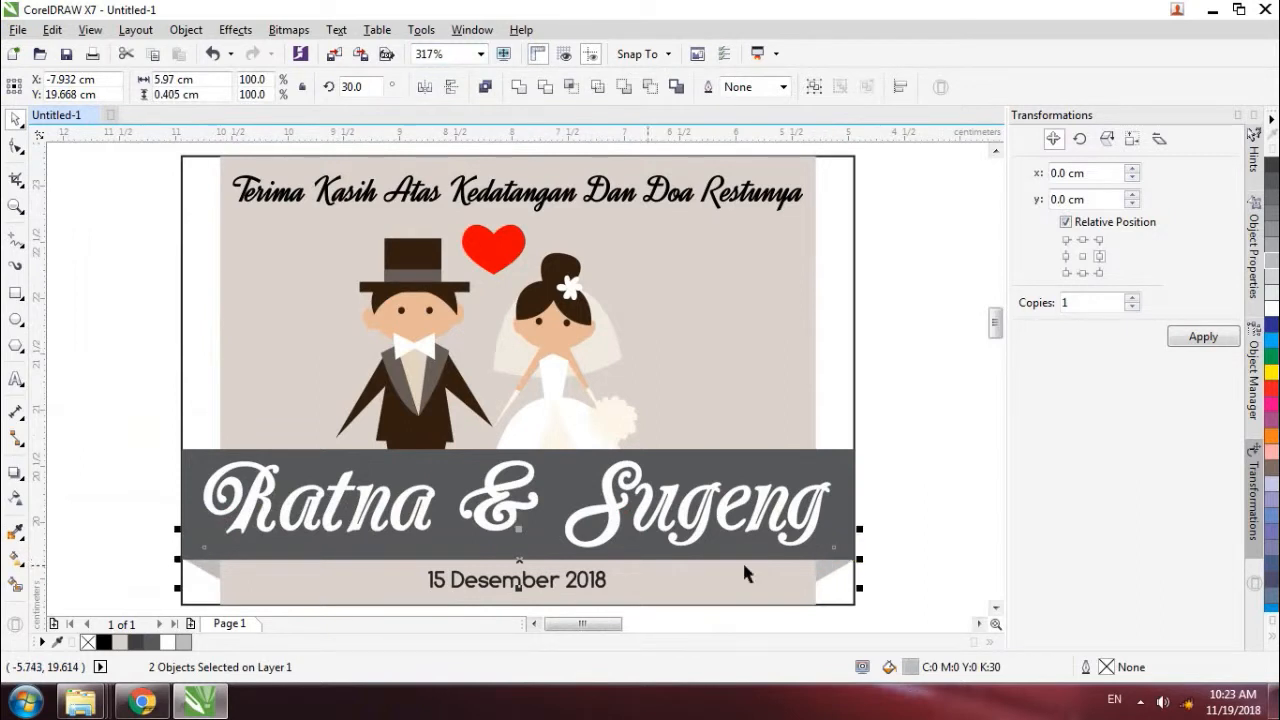
click(124, 543)
click(200, 567)
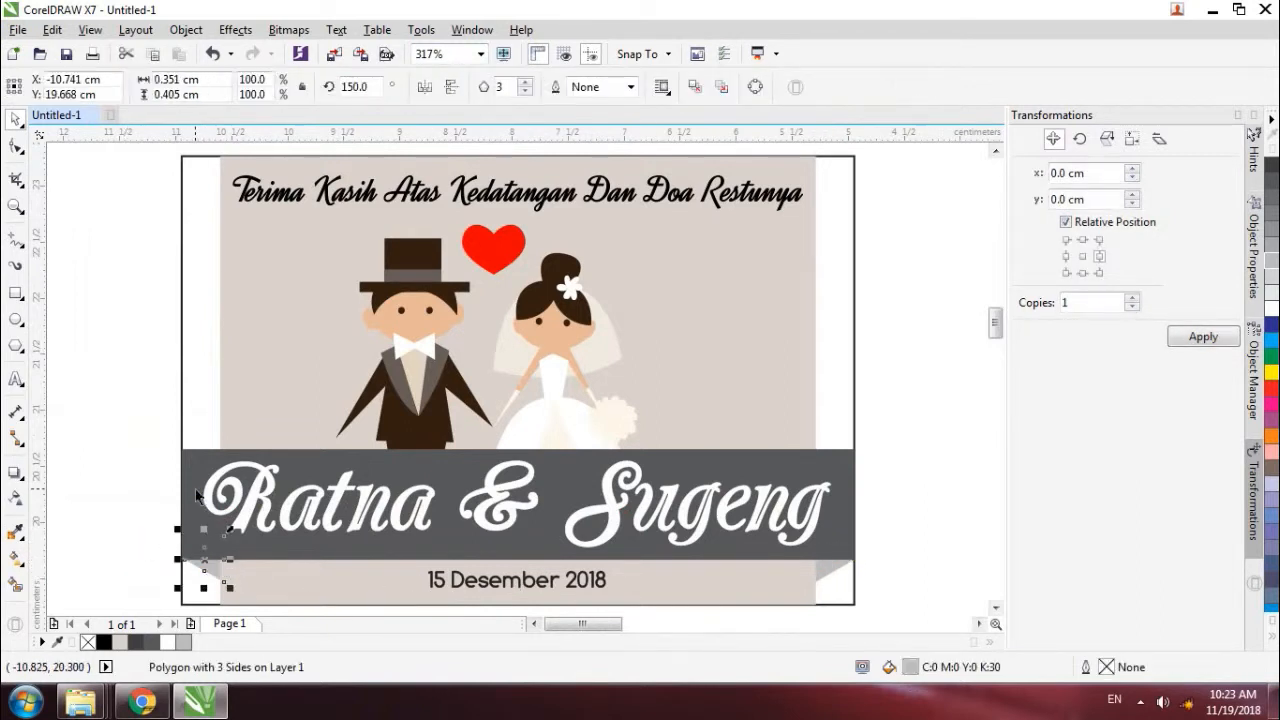
shift+click(195, 489)
click(97, 534)
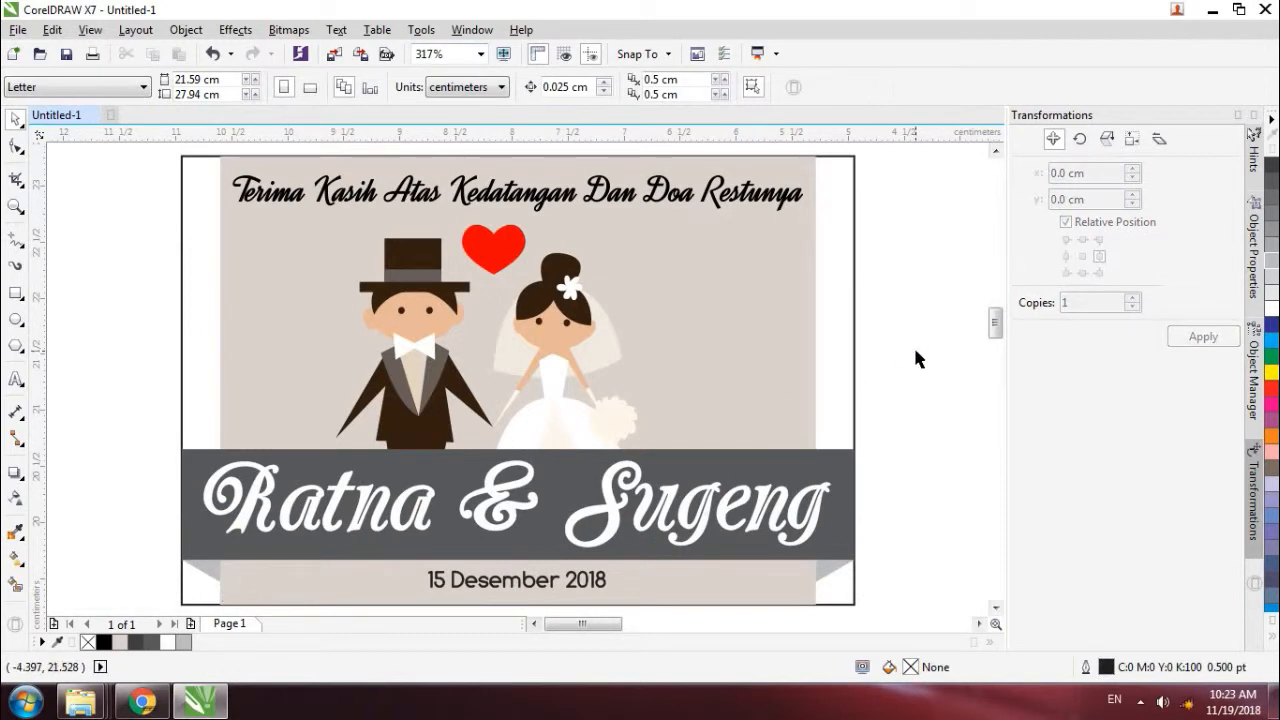
- Remove the outline of the 6 x 4 cm label rectangle by setting its width to None
click(823, 357)
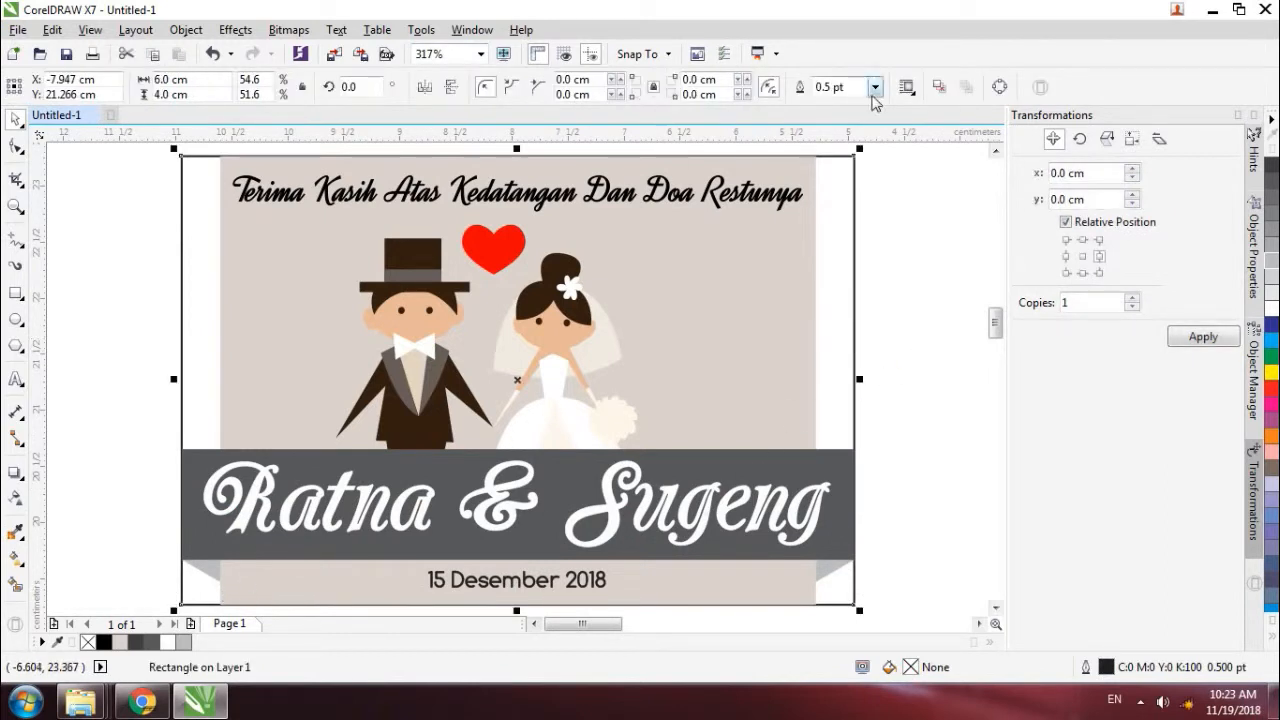
click(875, 87)
click(863, 106)
click(891, 246)
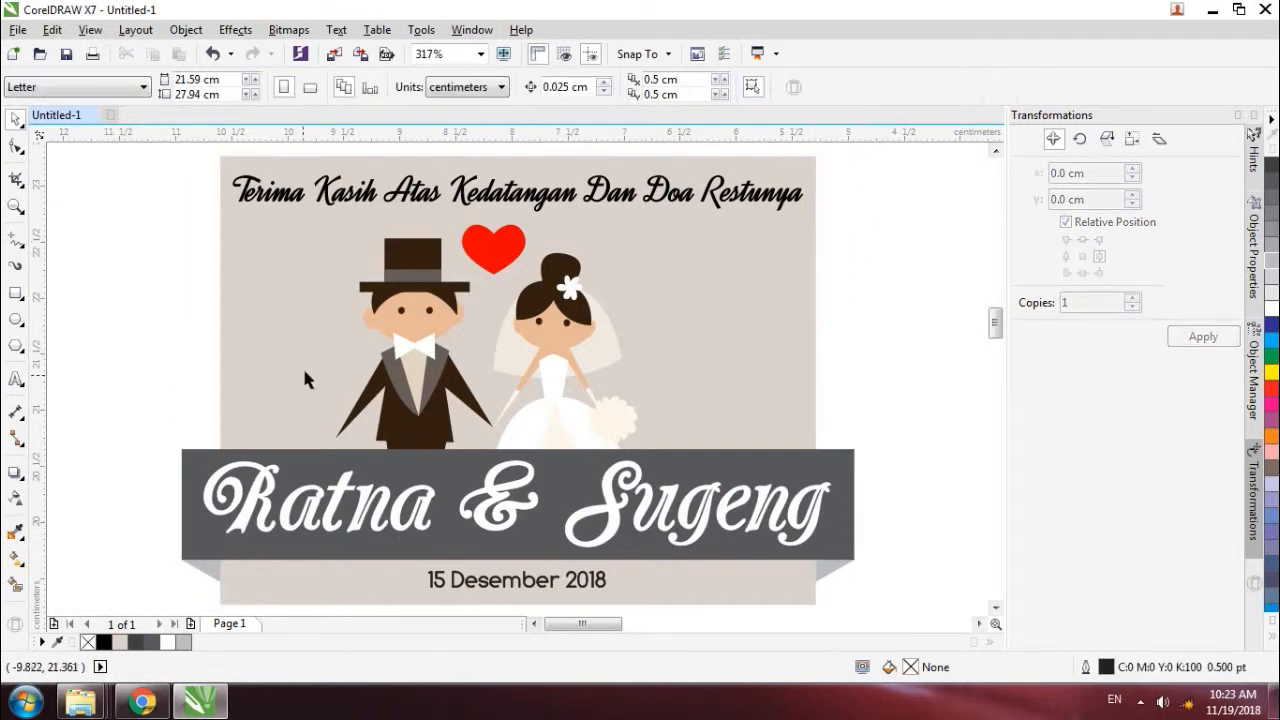
- Draw a straight horizontal mouth line about 0.18 cm long on the groom's face with the Freehand tool
scroll(450, 376, up, 2)
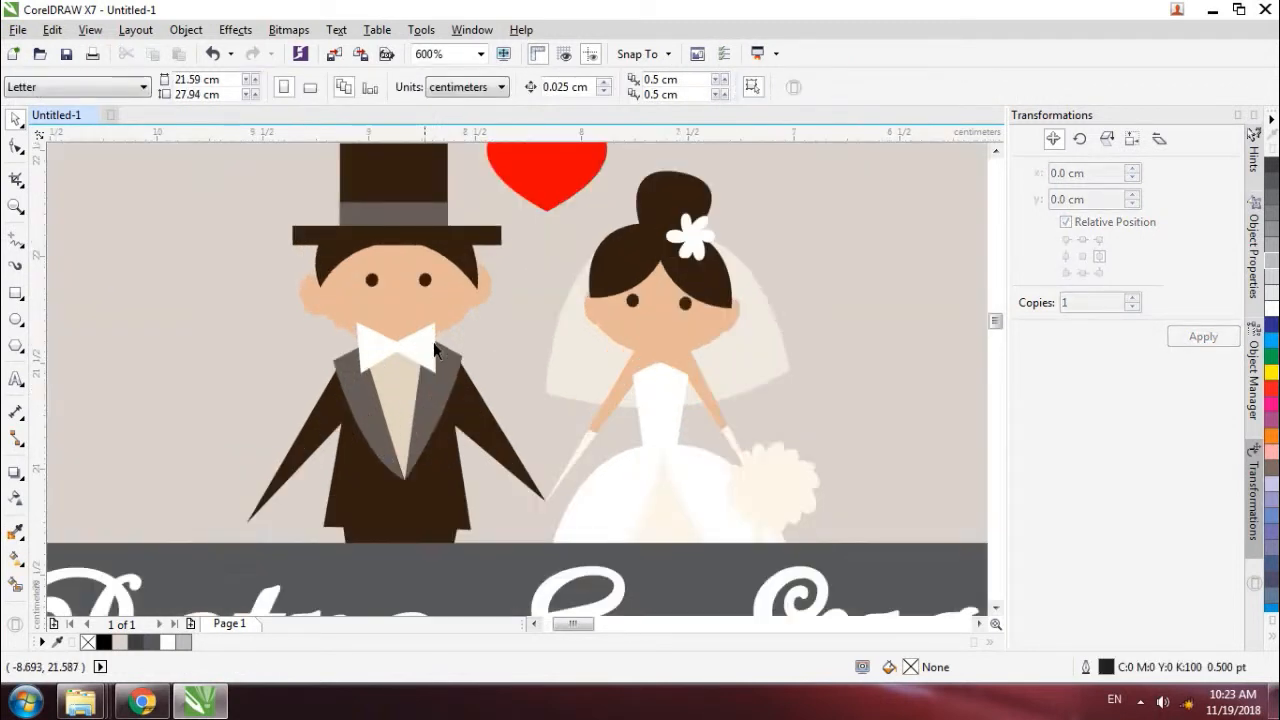
click(18, 246)
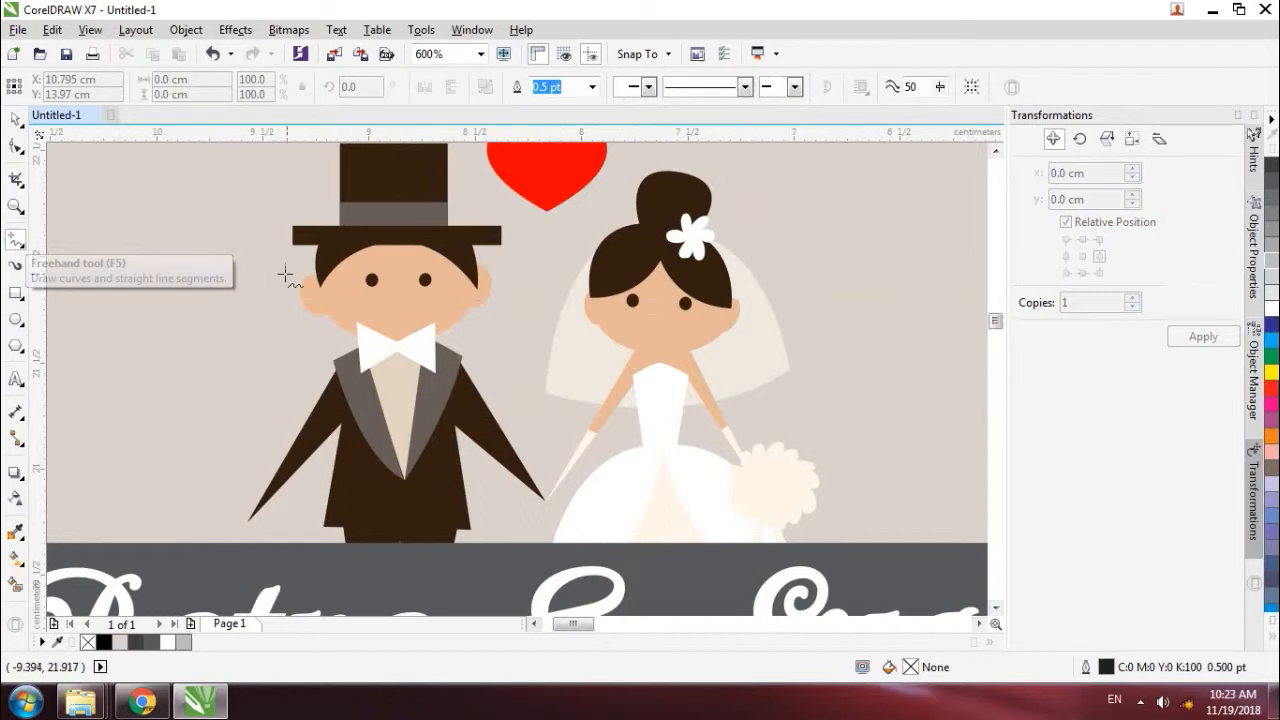
scroll(287, 272, up, 2)
click(648, 430)
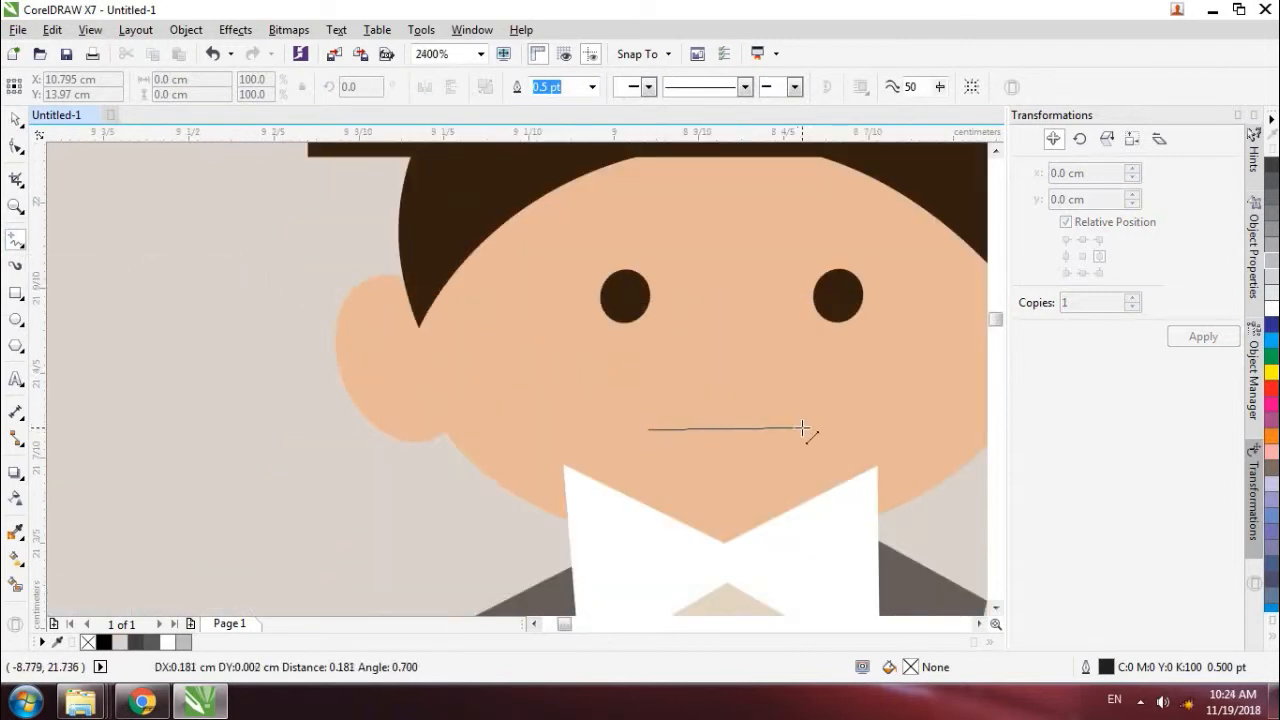
click(803, 430)
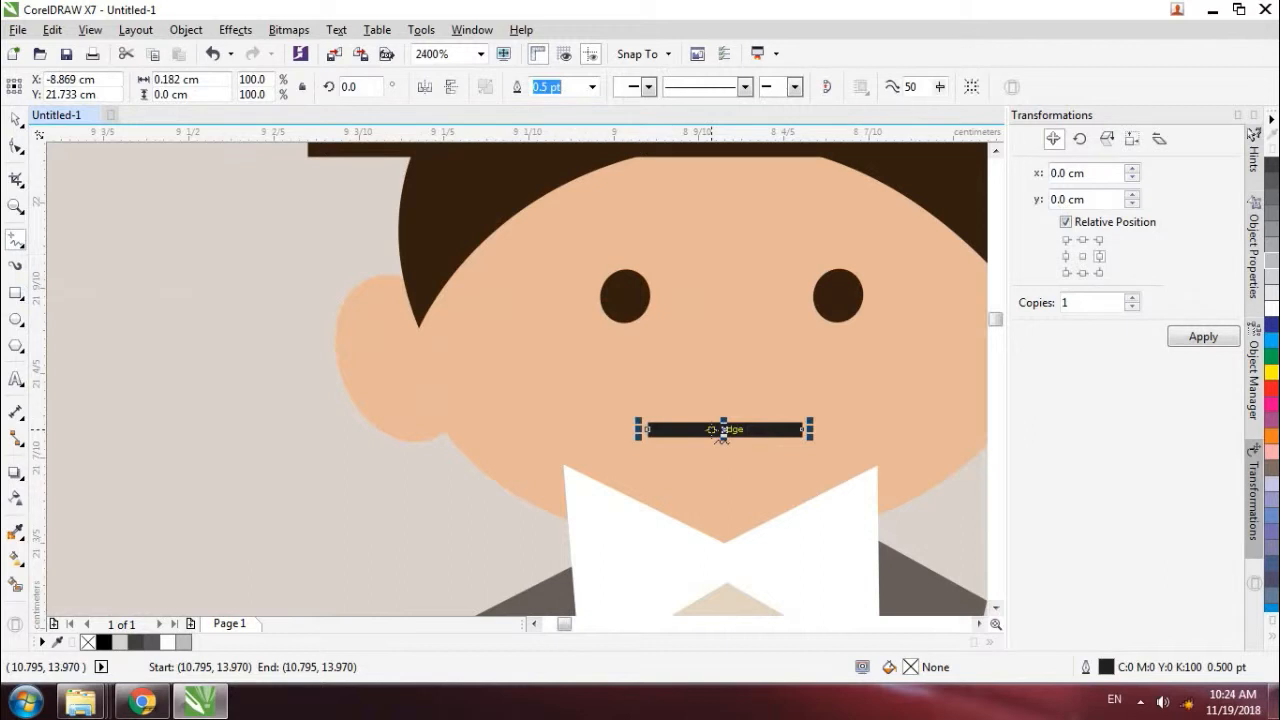
- Set the mouth line's outline colour to the dark brown sampled from the groom's hair, R52 G31 B15
key(F12)
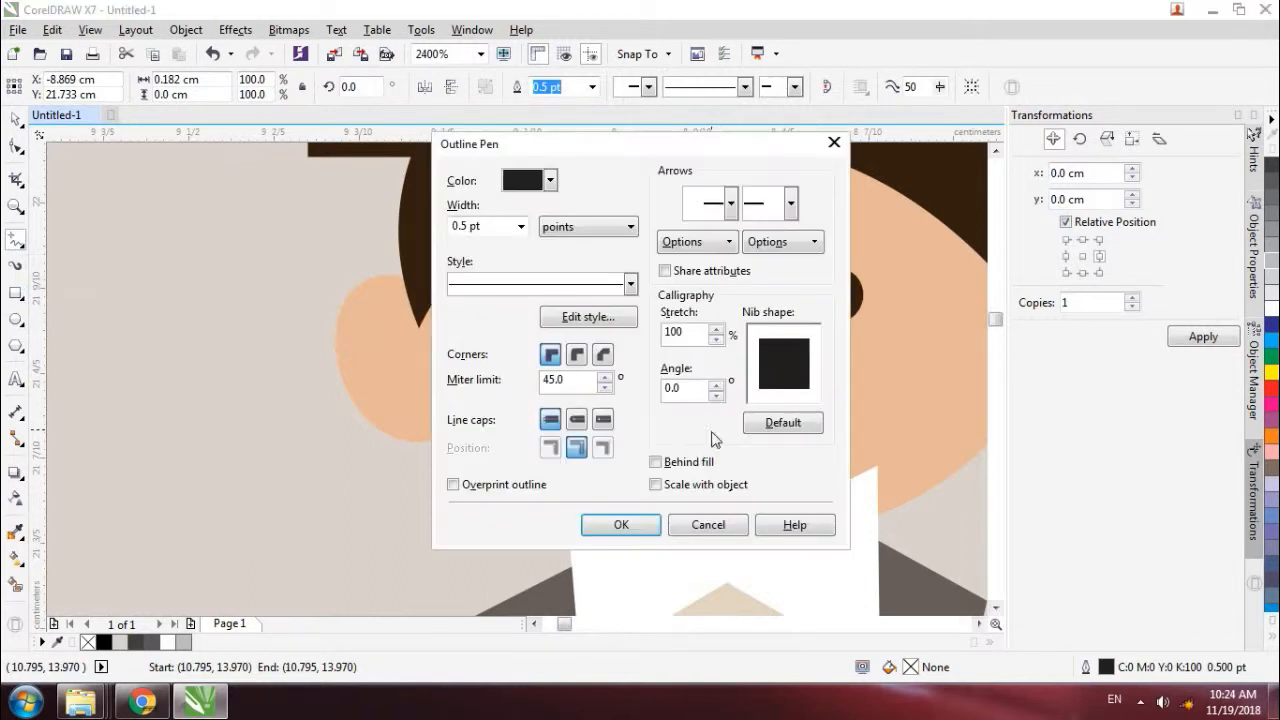
click(540, 190)
click(512, 324)
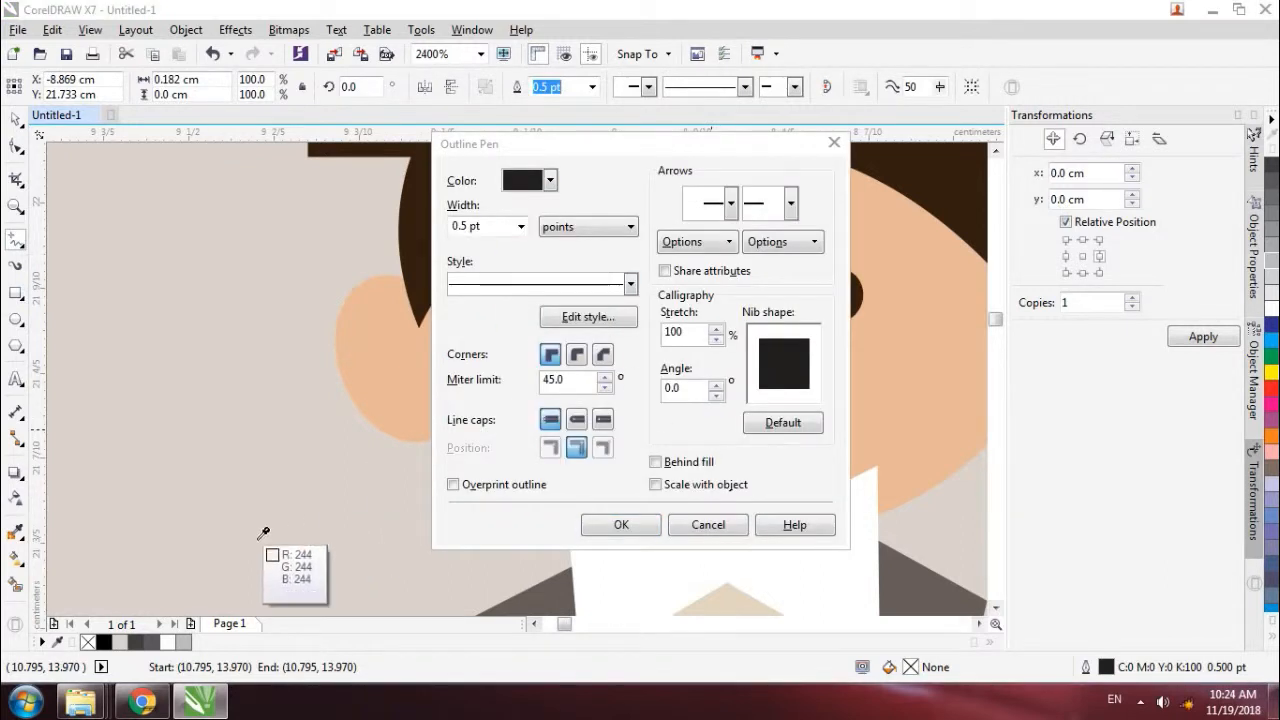
click(420, 244)
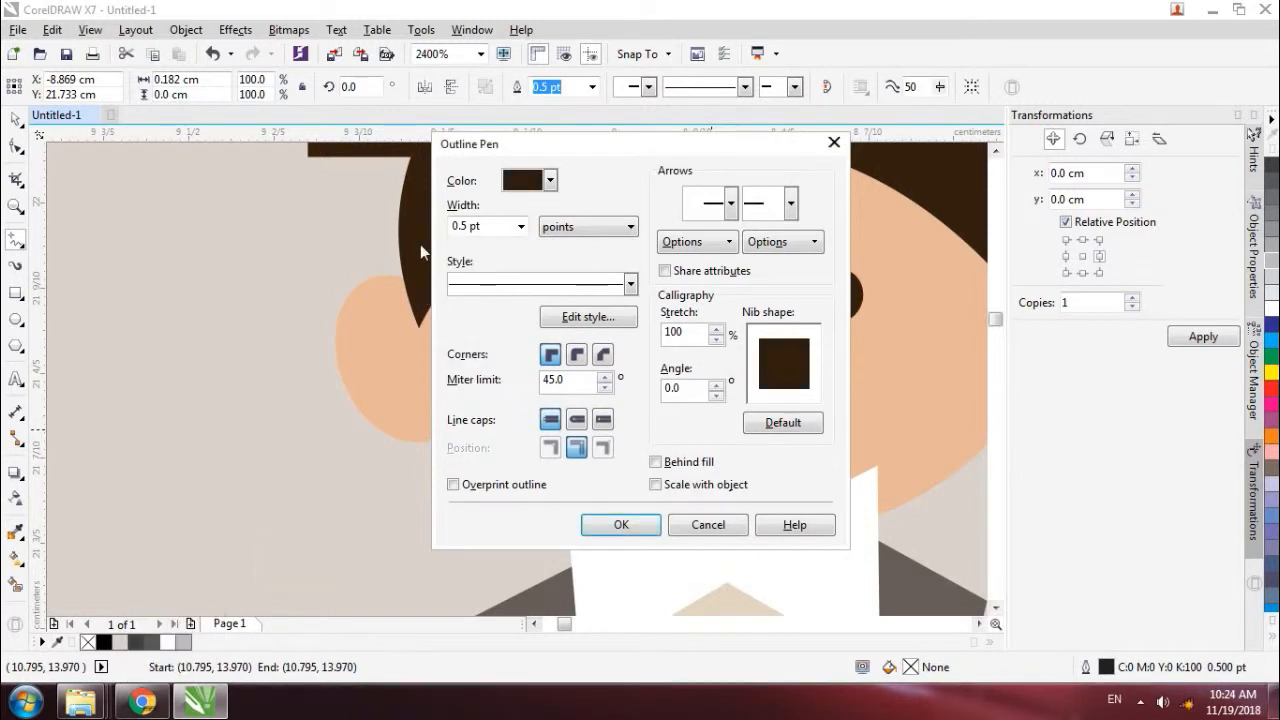
click(593, 527)
- Convert the mouth line to a curve and bend its middle downward to form a smile
key(F10)
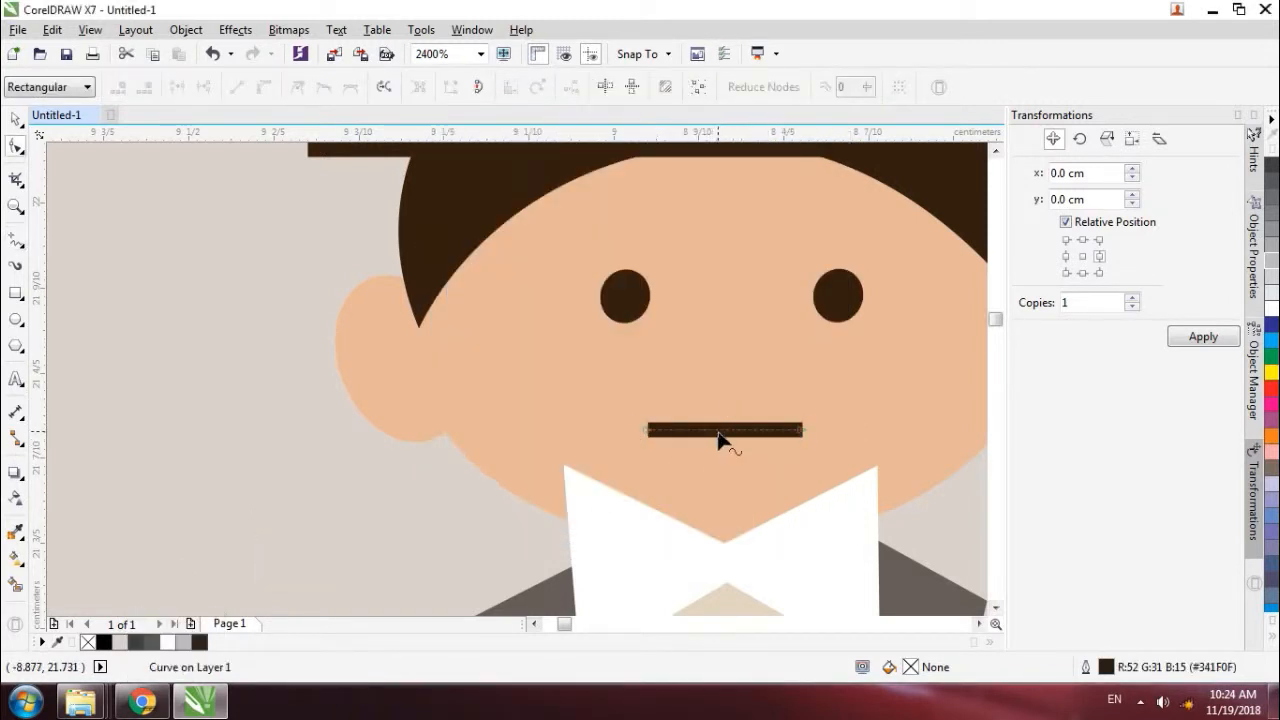
click(722, 431)
right_click(724, 432)
click(785, 186)
scroll(751, 443, up, 2)
drag(711, 413, 708, 505)
scroll(708, 505, down, 2)
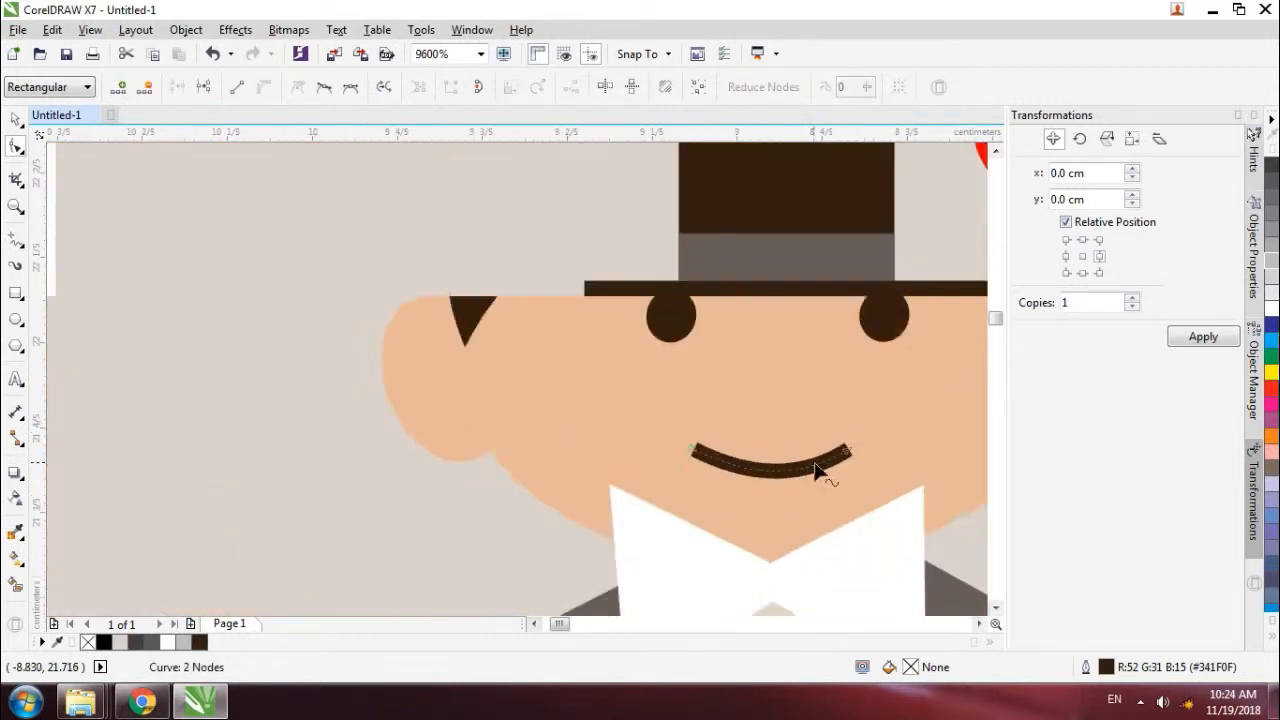
scroll(815, 465, down, 3)
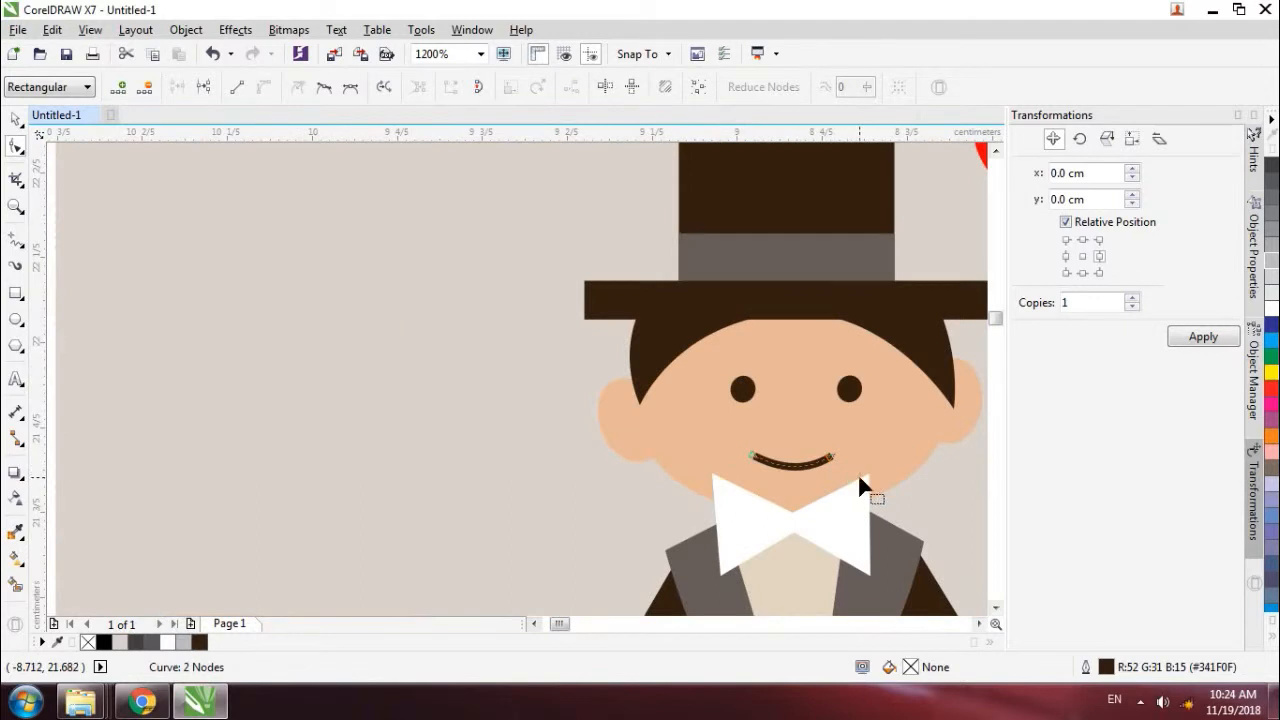
- Shift the smile slightly up and to the left to centre it on the groom's face
click(16, 119)
click(77, 180)
click(977, 623)
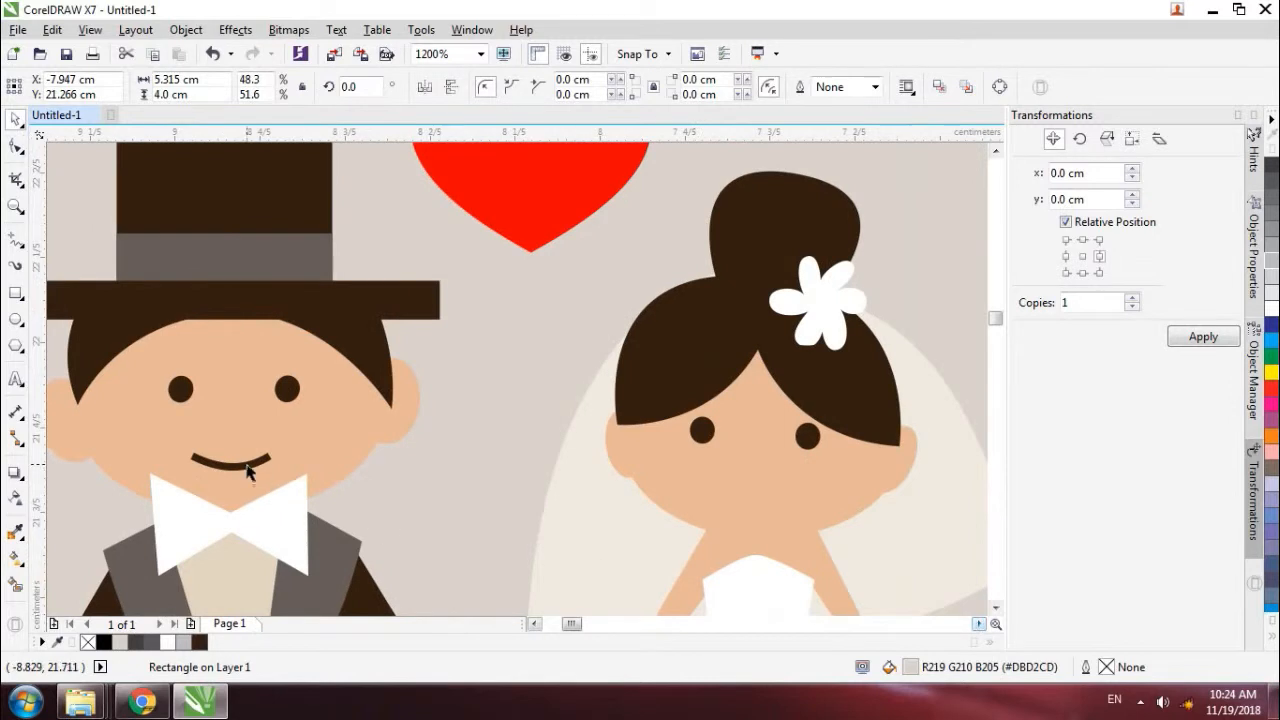
click(241, 461)
drag(241, 461, 242, 461)
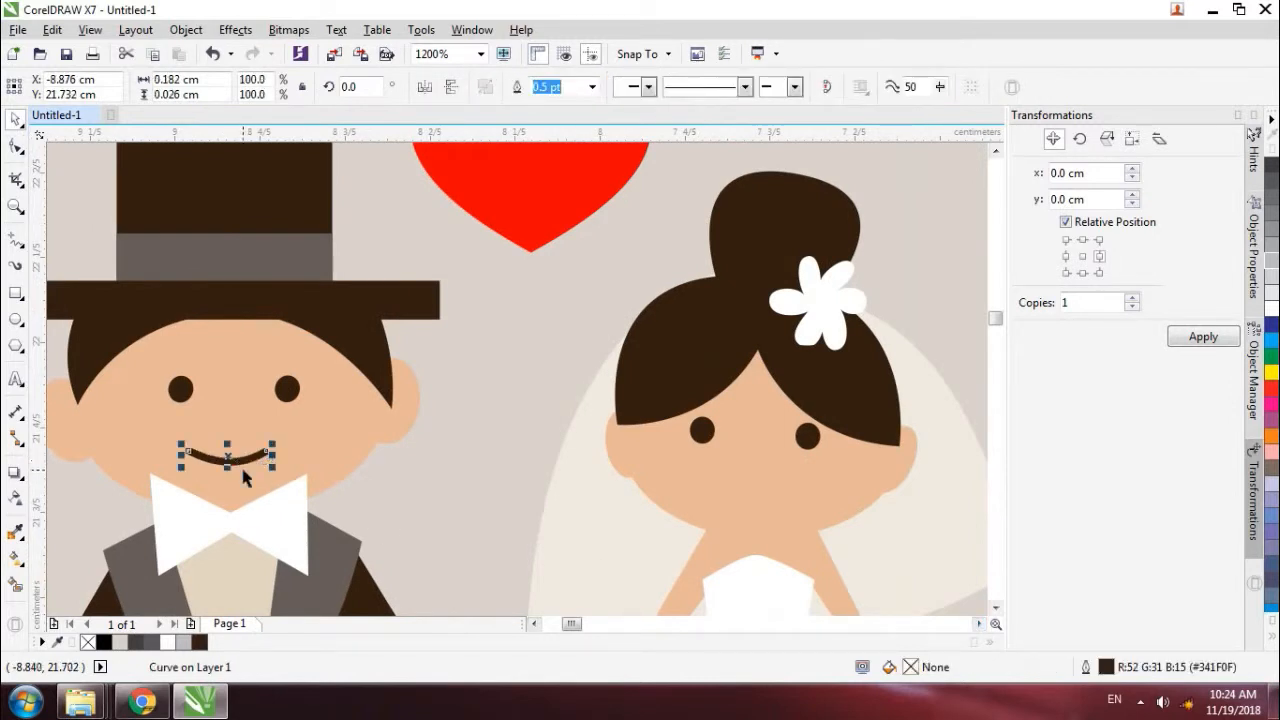
click(383, 467)
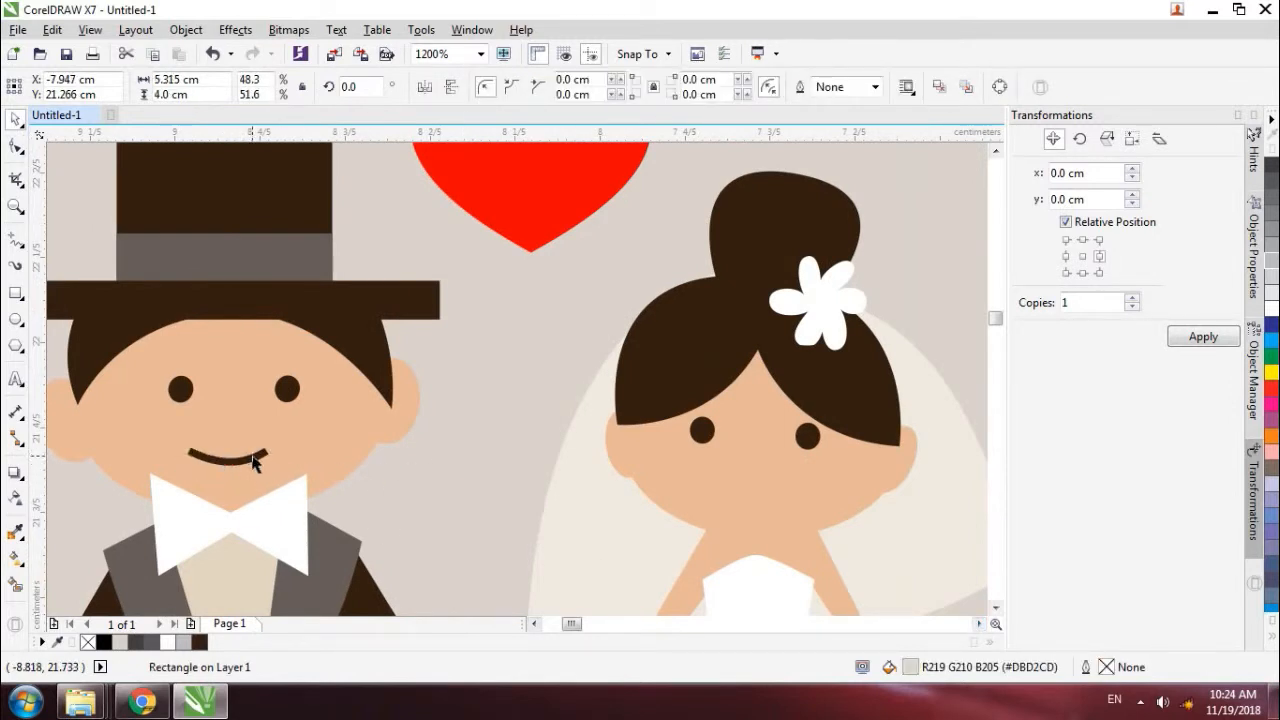
- Duplicate the groom's smile and place the copy on the bride's face below her eyes
click(253, 465)
key(ctrl+d)
drag(456, 254, 772, 497)
click(600, 500)
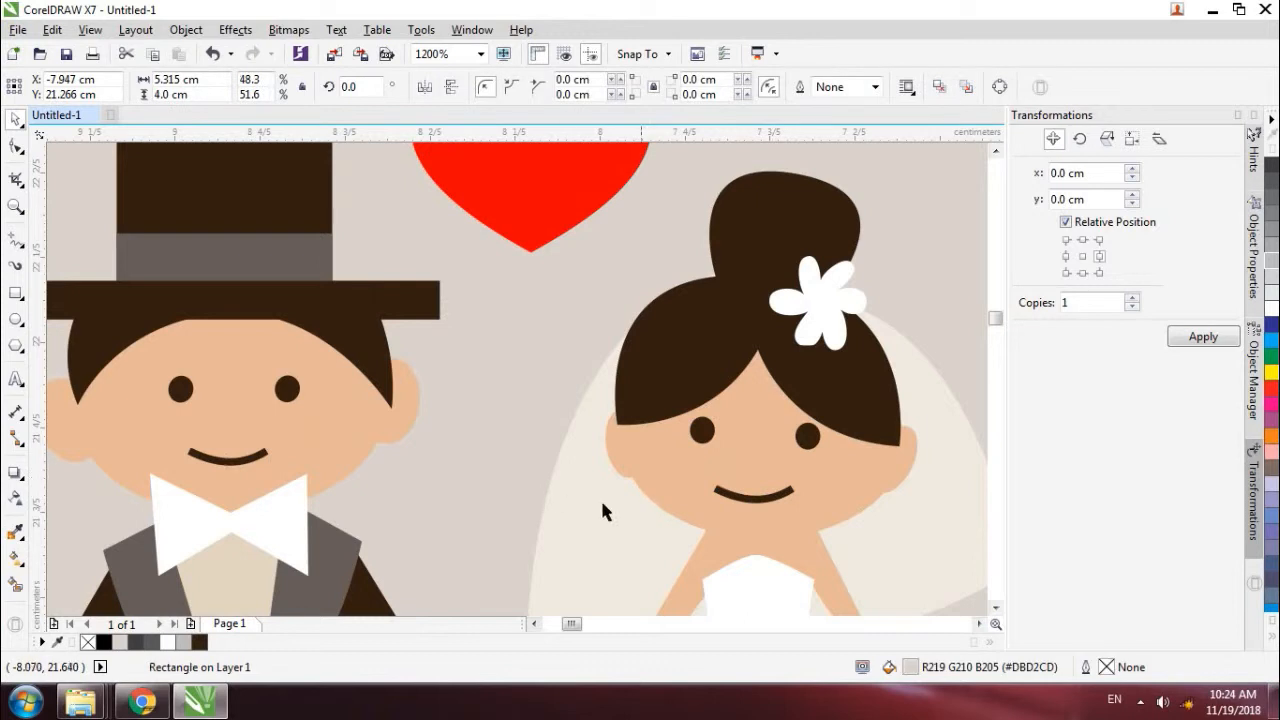
- Centre the bride-and-groom illustration horizontally on the beige panel
scroll(756, 530, down, 2)
scroll(756, 575, up, 2)
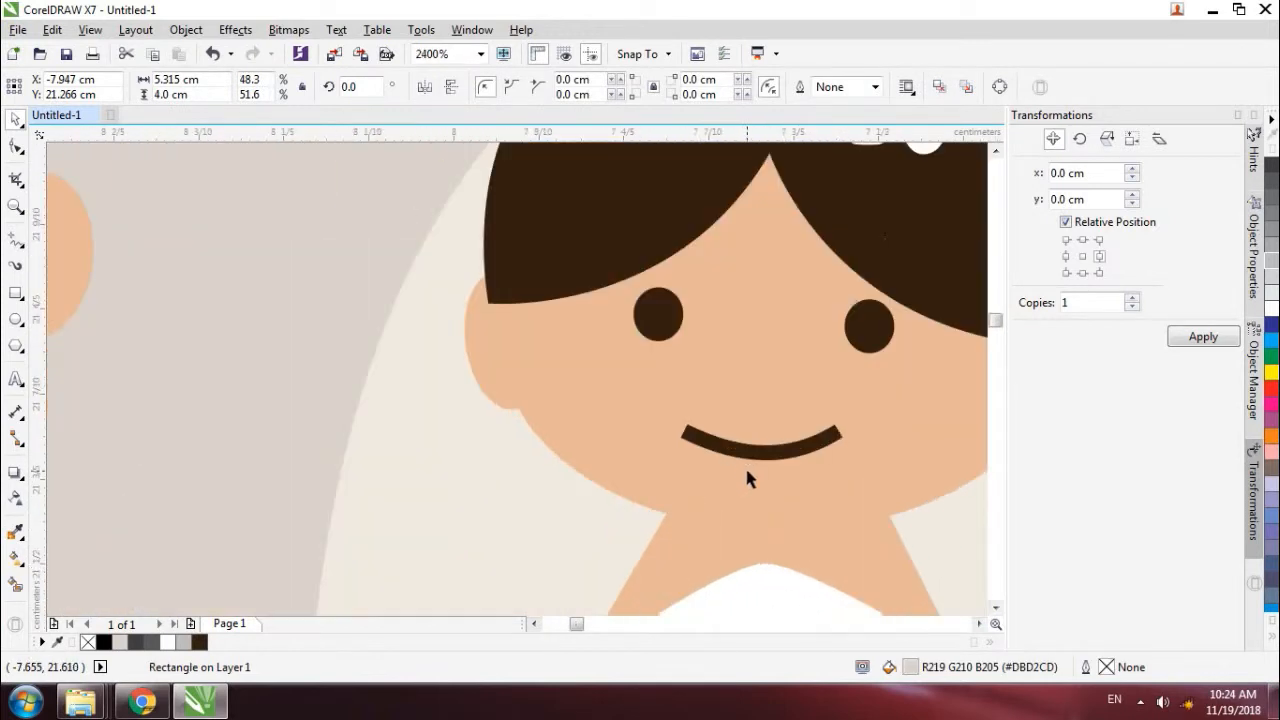
scroll(749, 477, down, 3)
click(481, 54)
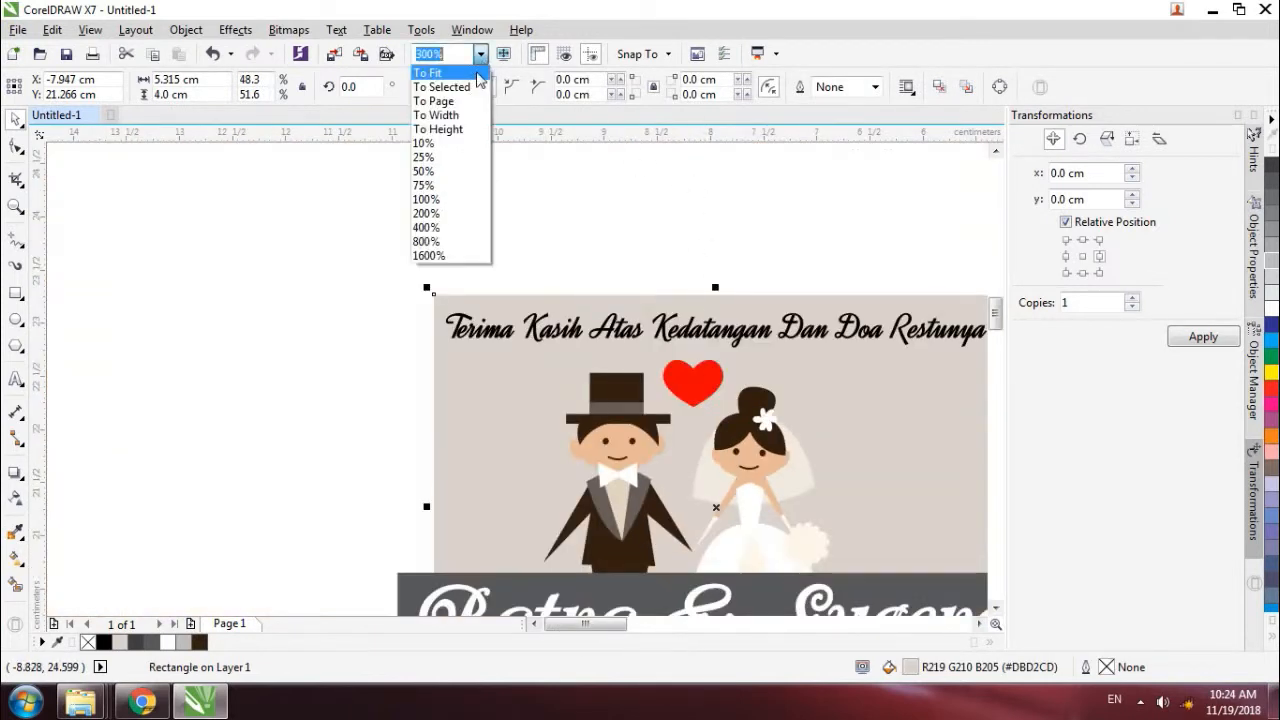
click(482, 80)
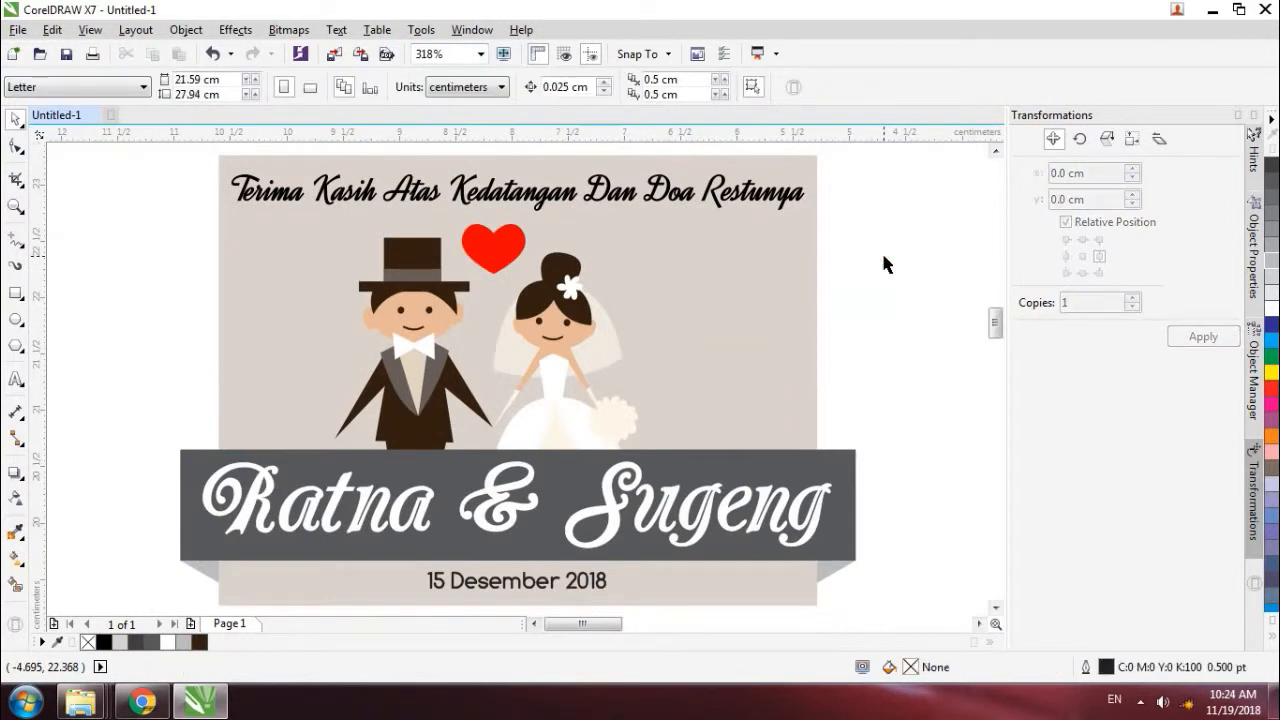
click(568, 325)
shift+click(708, 356)
key(c)
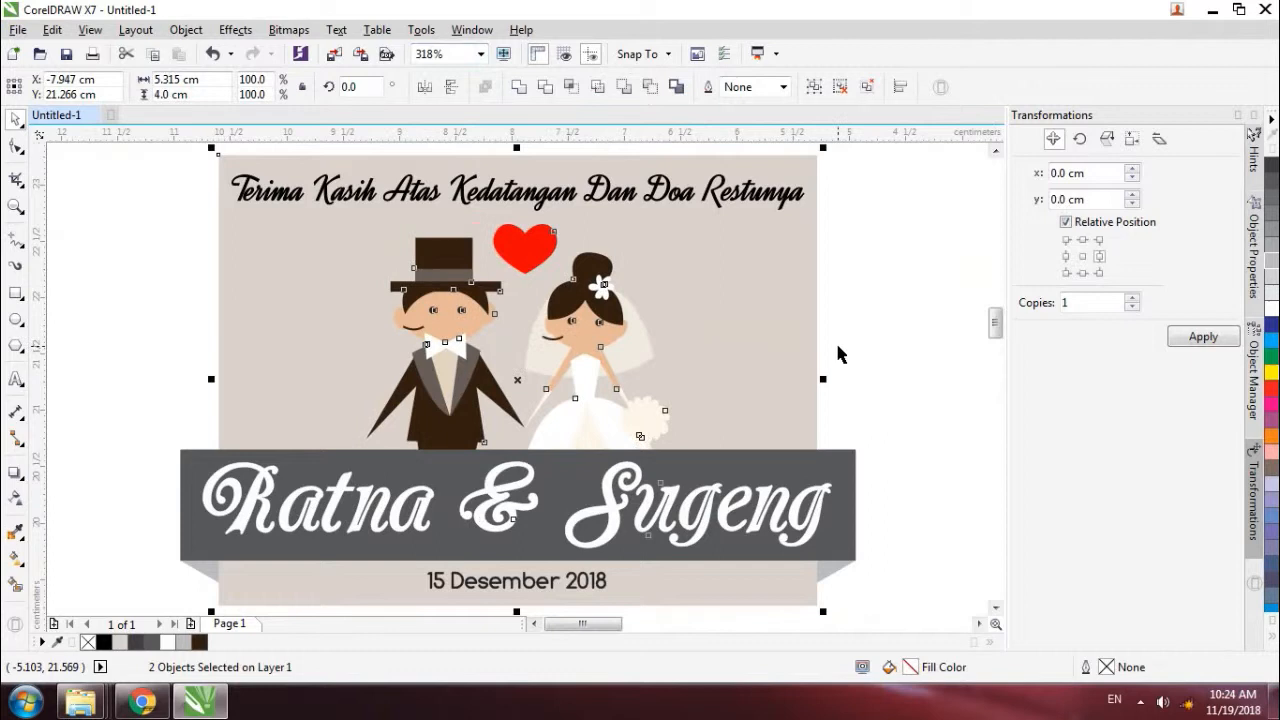
- Undo the last centring and group both smiles with the bride-and-groom illustration
key(ctrl+z)
click(124, 211)
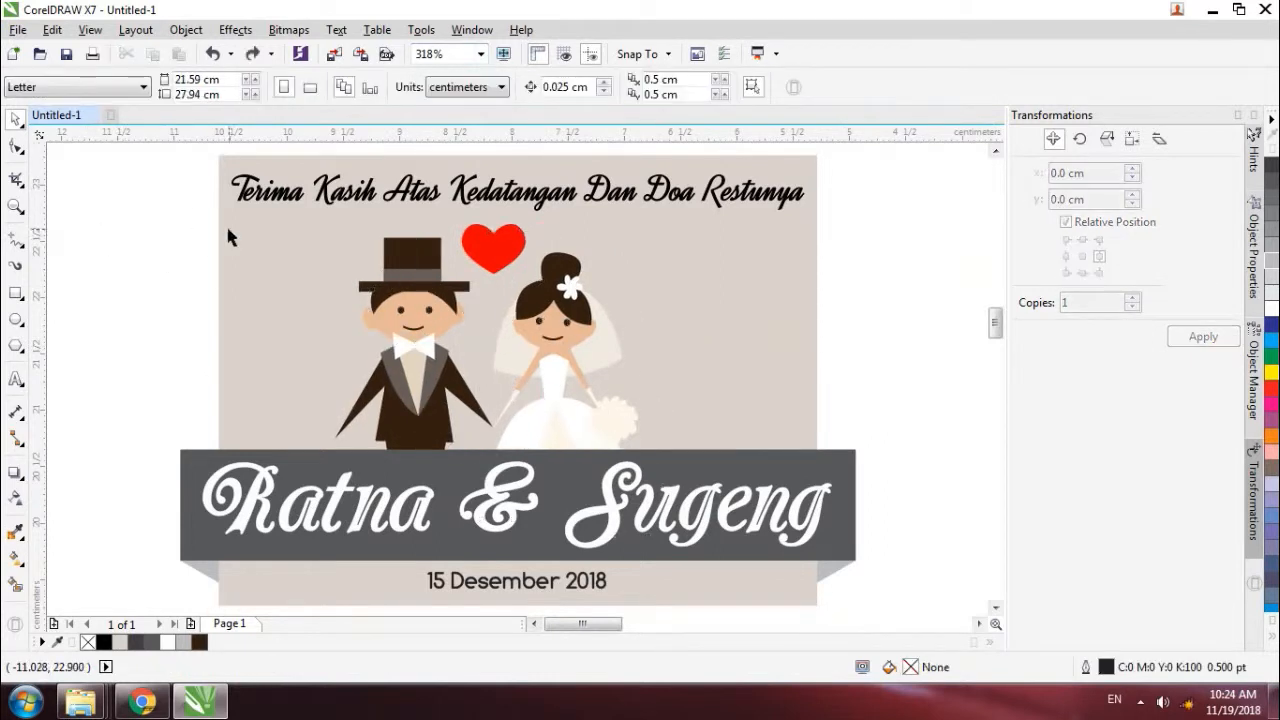
ctrl+click(415, 330)
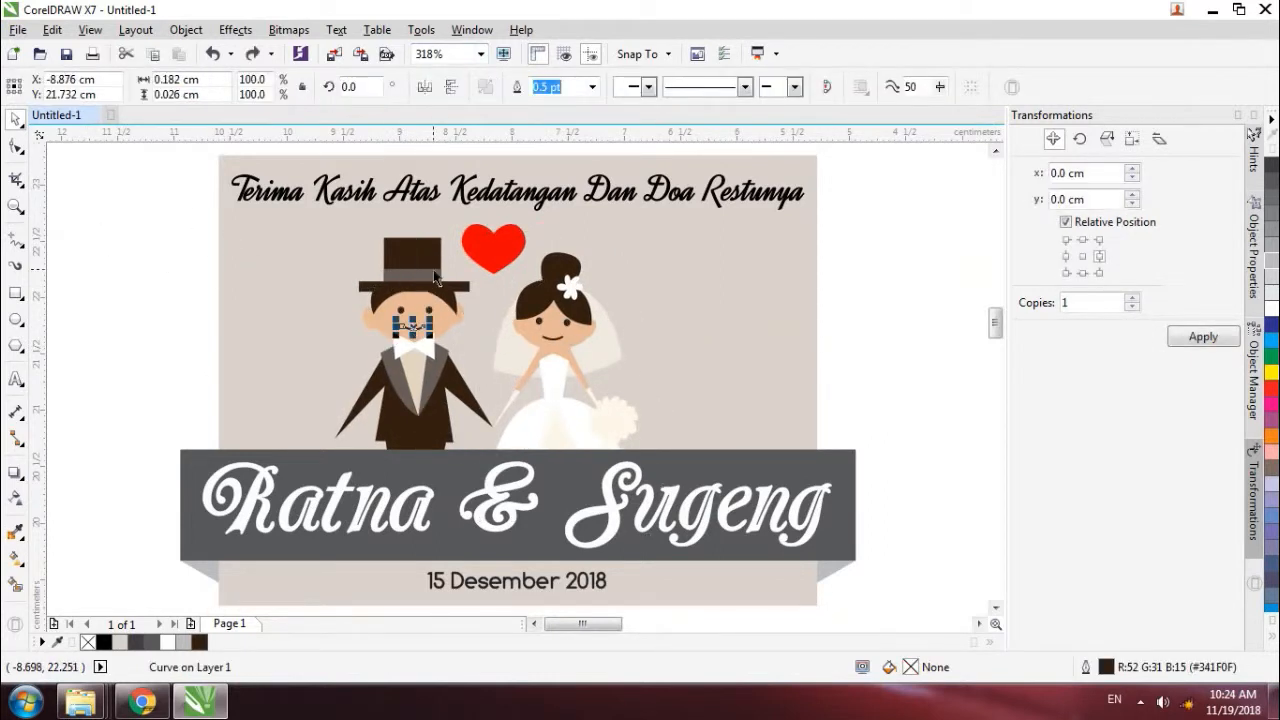
shift+click(552, 339)
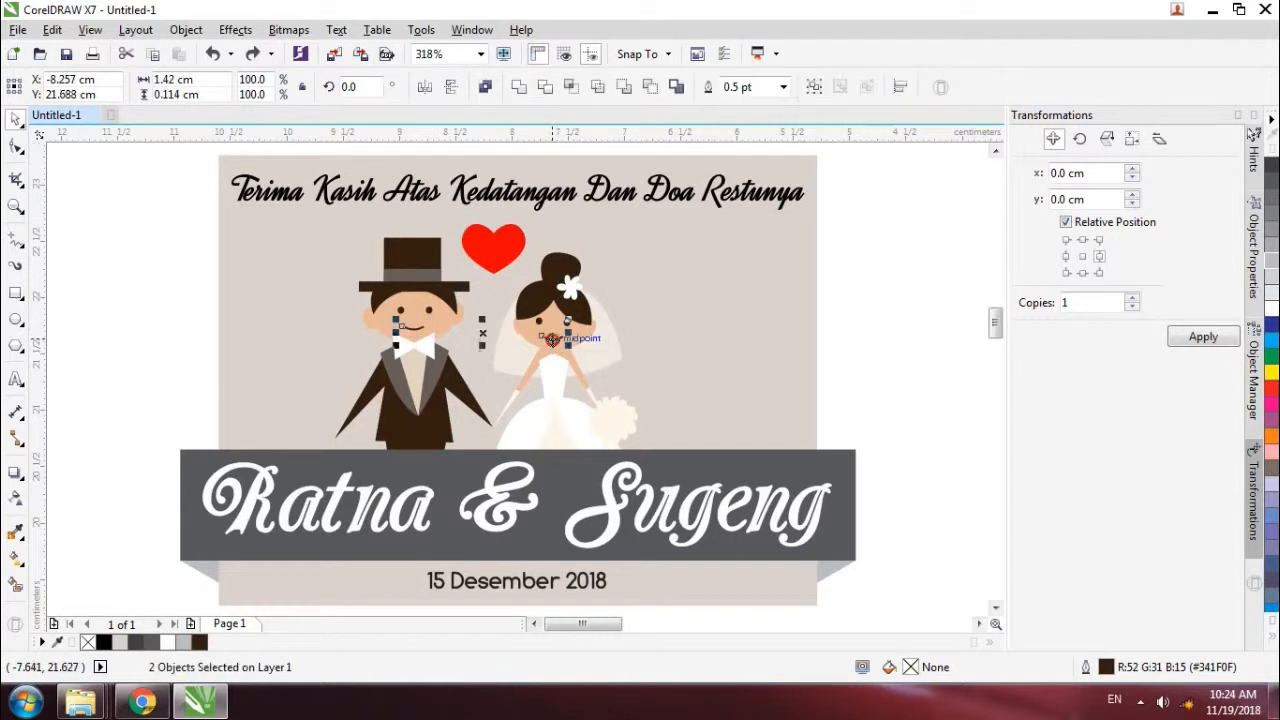
shift+click(551, 272)
key(ctrl+g)
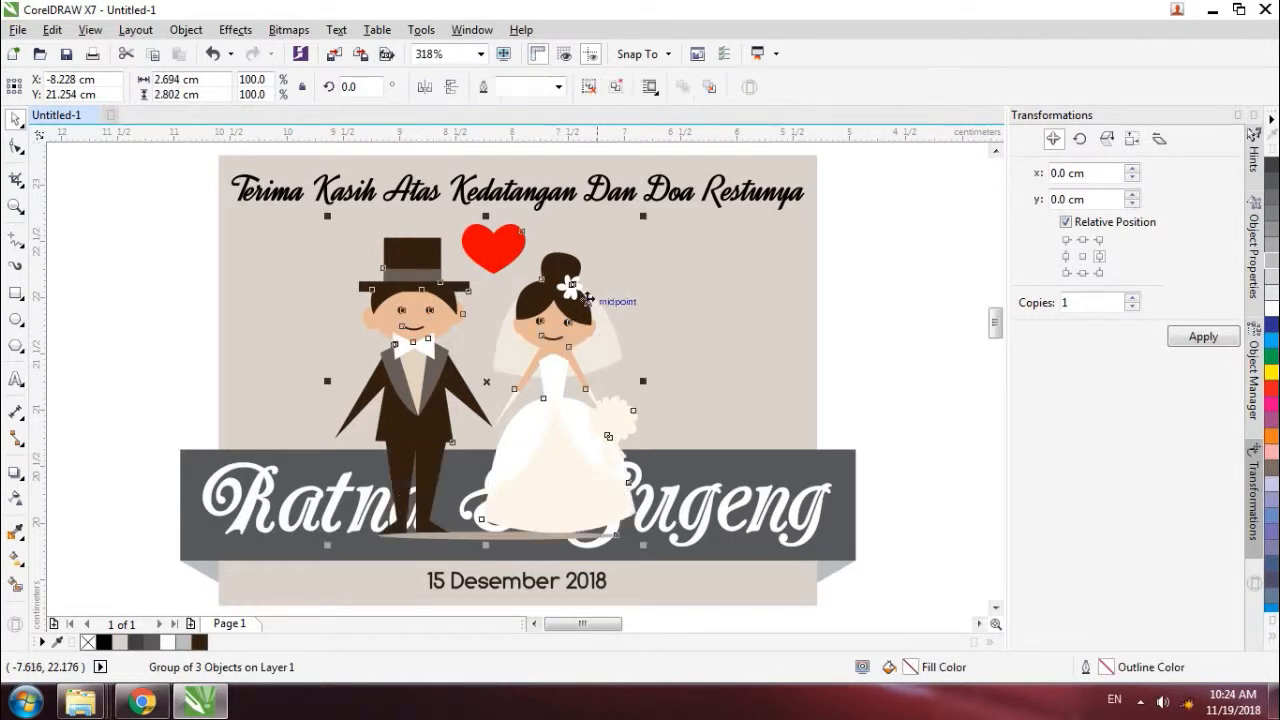
- Centre the grouped illustration, smiles included, horizontally on the beige panel
shift+click(691, 345)
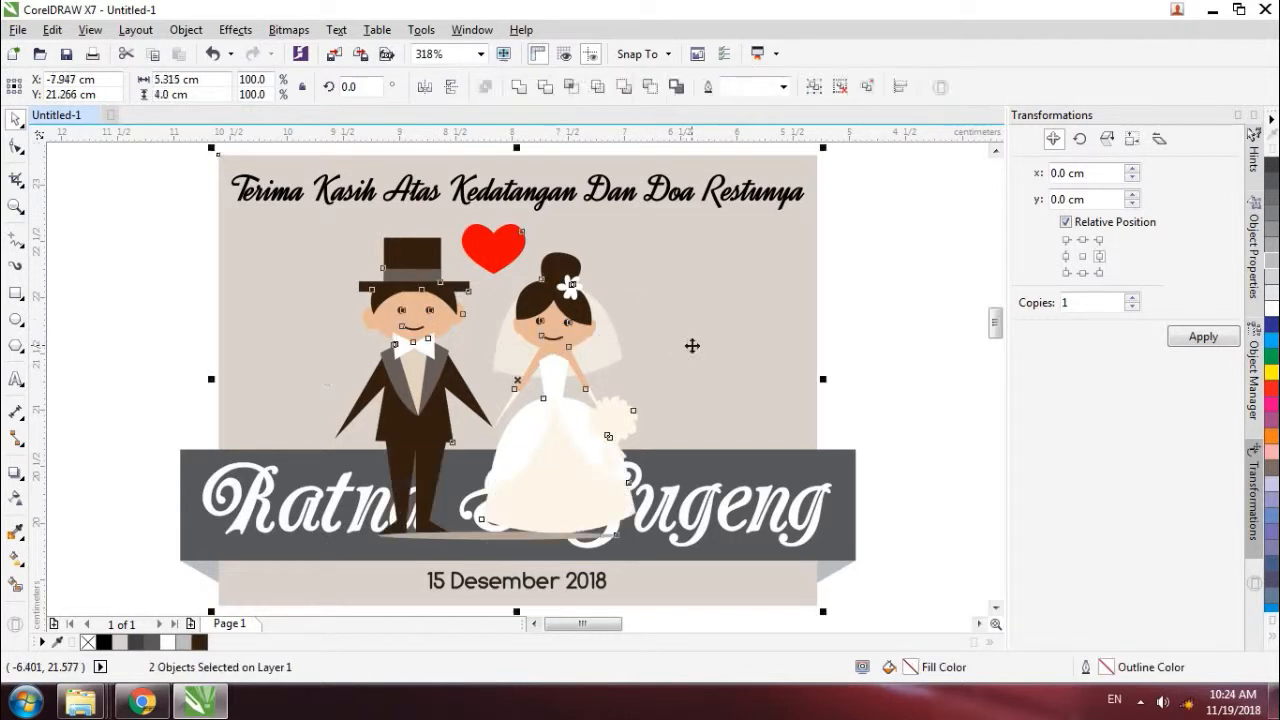
key(c)
click(857, 345)
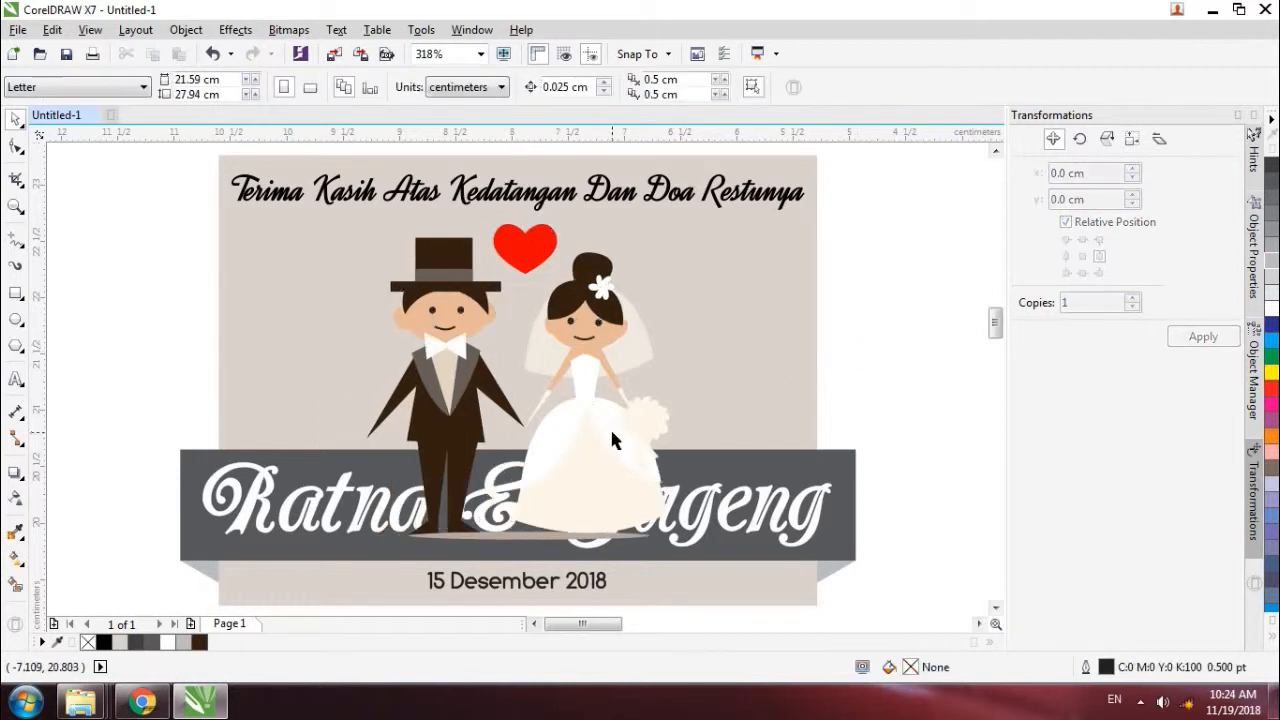
- Bring the dark ribbon band and the couple's names to the front, over the illustration's lower part
drag(132, 432, 880, 574)
key(shift+Page_Up)
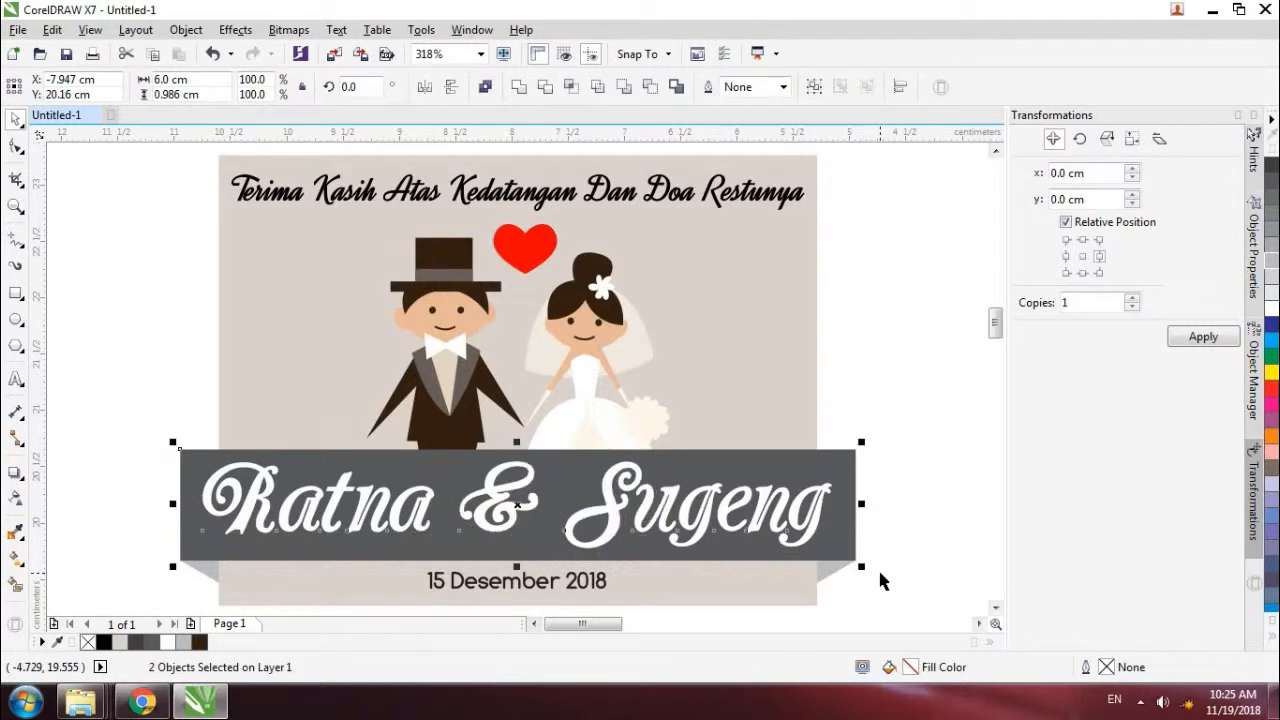
click(885, 298)
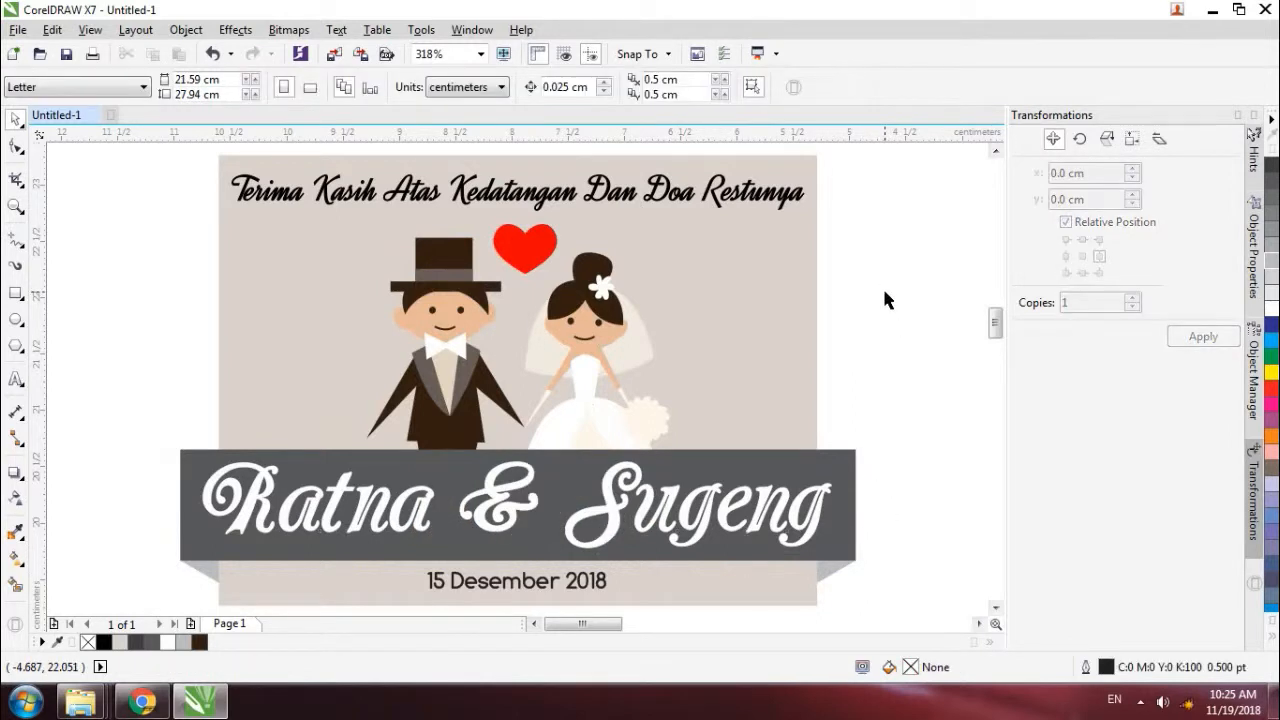